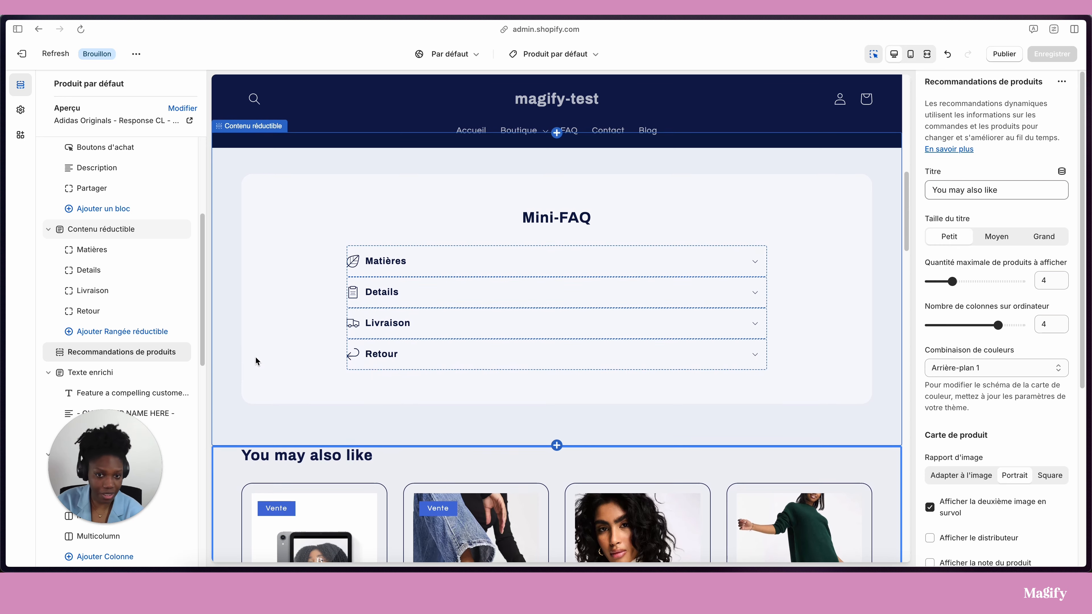
- Add a "Contenu réductible" section to the product template and place it directly above "Recommandations de produits"
scroll(255, 361, "up", 10)
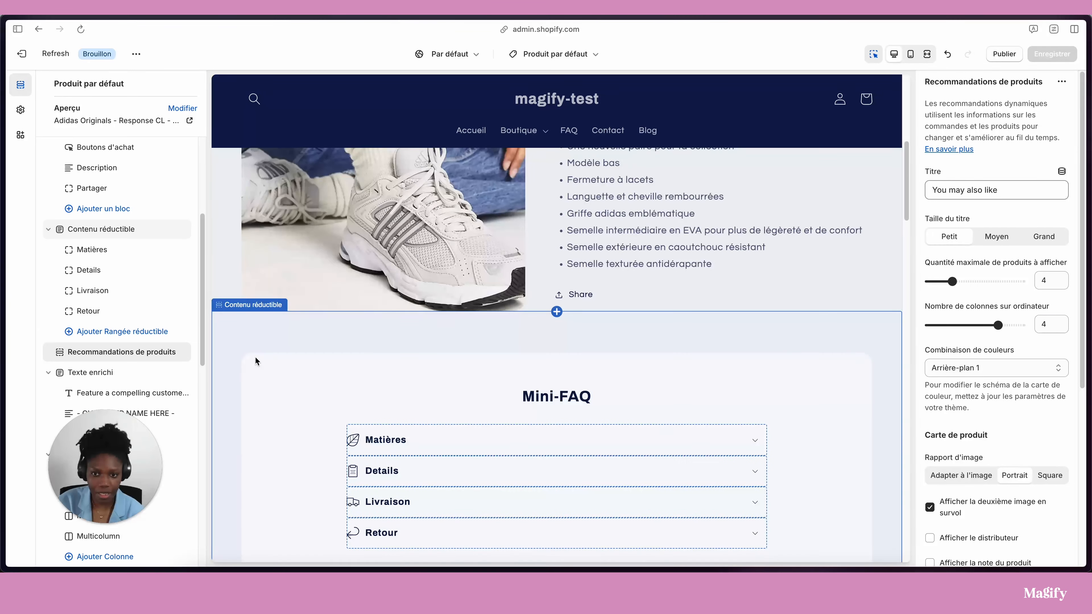
scroll(255, 357, "down", 8)
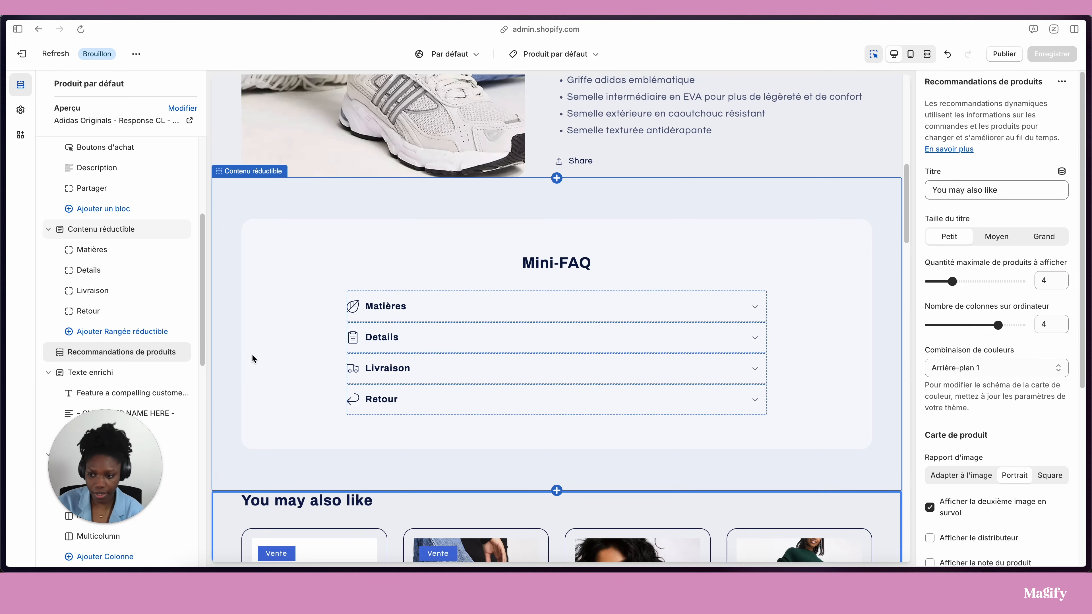
scroll(155, 443, "down", 5)
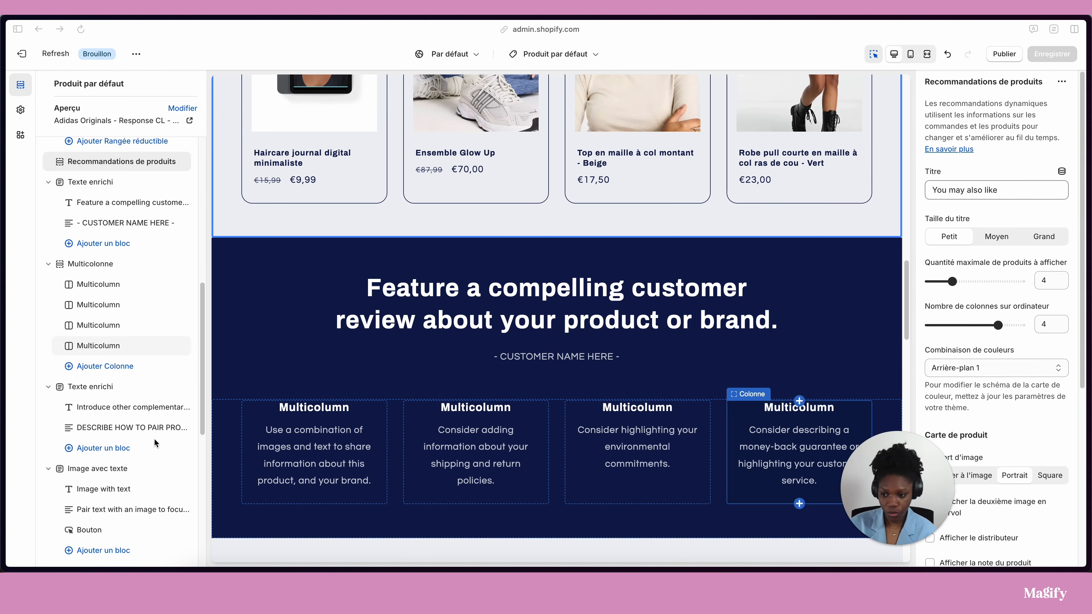
scroll(156, 444, "down", 10)
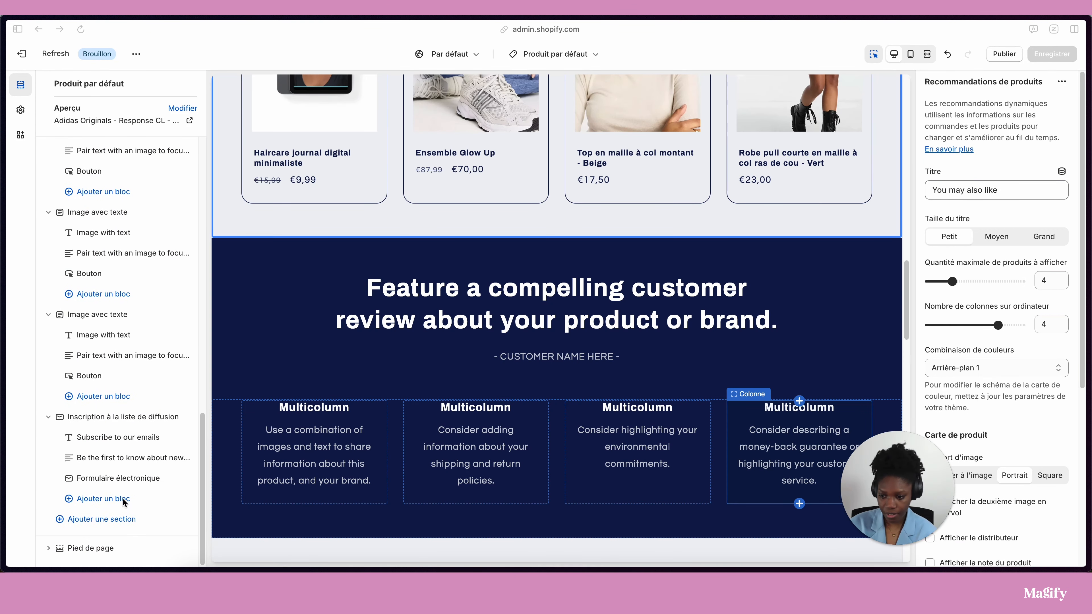
left_click(123, 519)
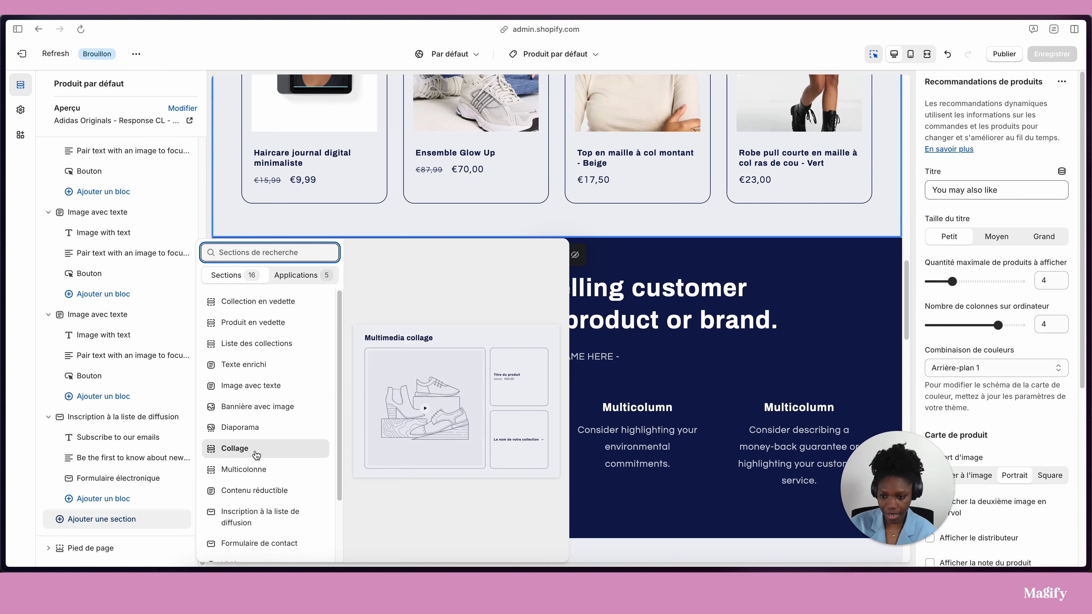
left_click(257, 491)
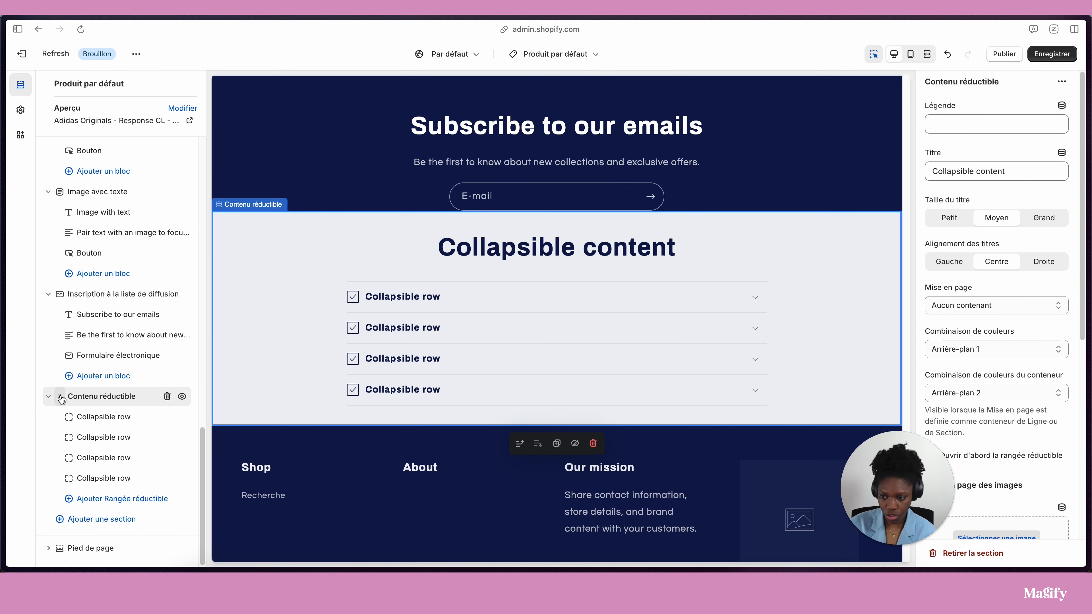
left_click_drag(65, 397, 70, 300)
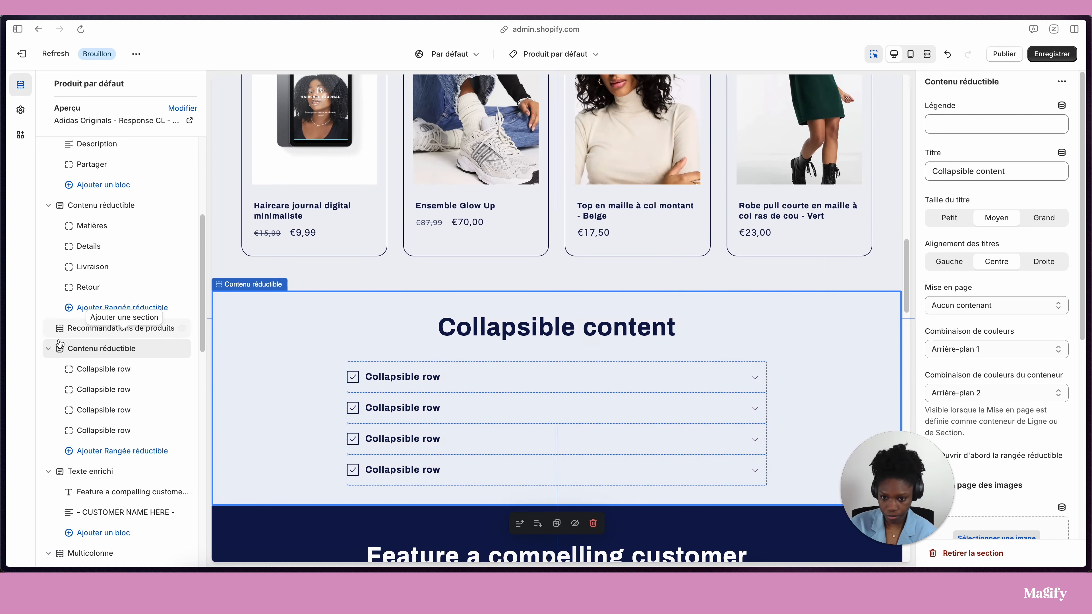
left_click_drag(59, 352, 63, 327)
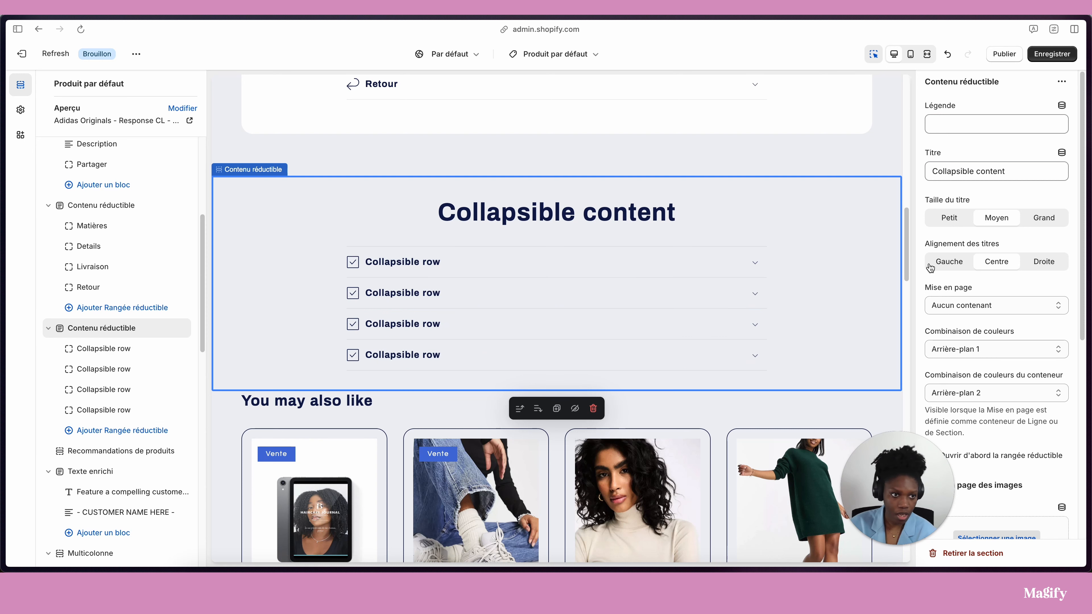
- Set the title of the new collapsible content section to "Mini-FAQ"
triple_click(952, 172)
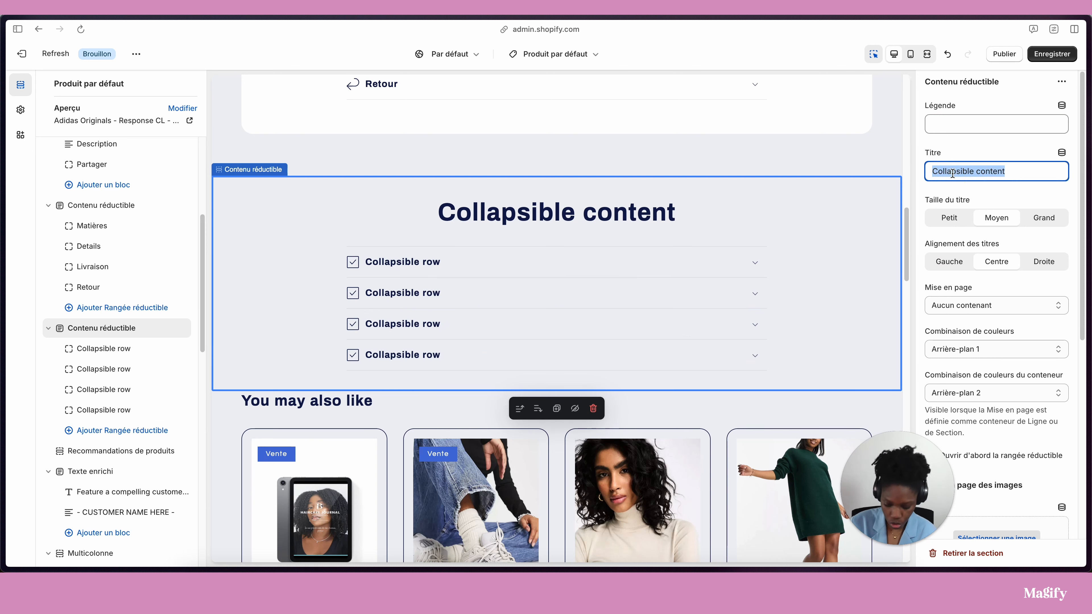
type("Min")
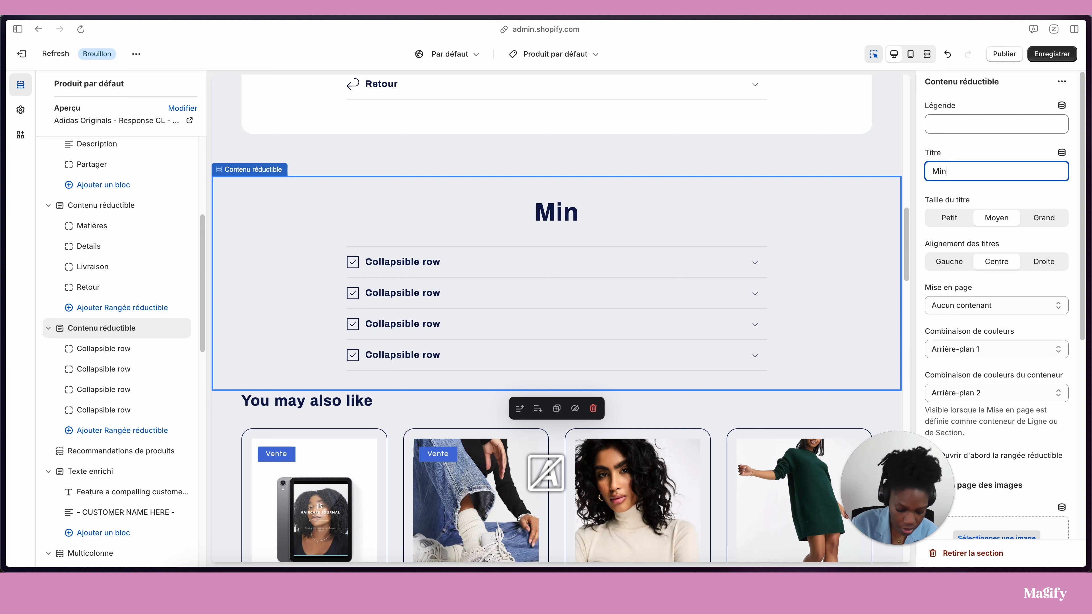
type("i-FAQ")
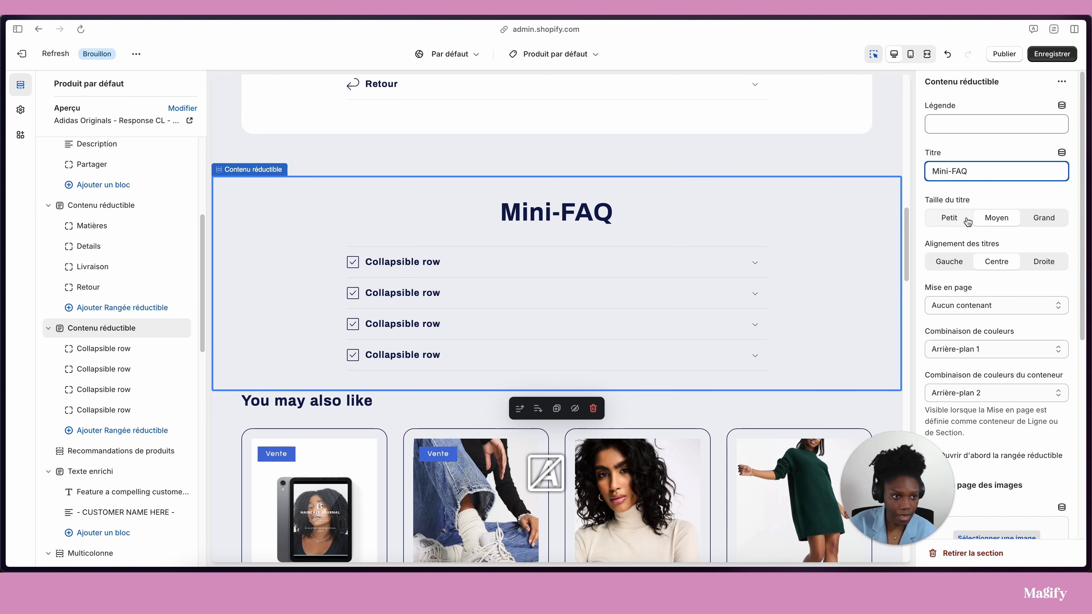
- Try other sizes and the left and right alignments for the new section's title, returning to Moyen and Centre
left_click(1043, 218)
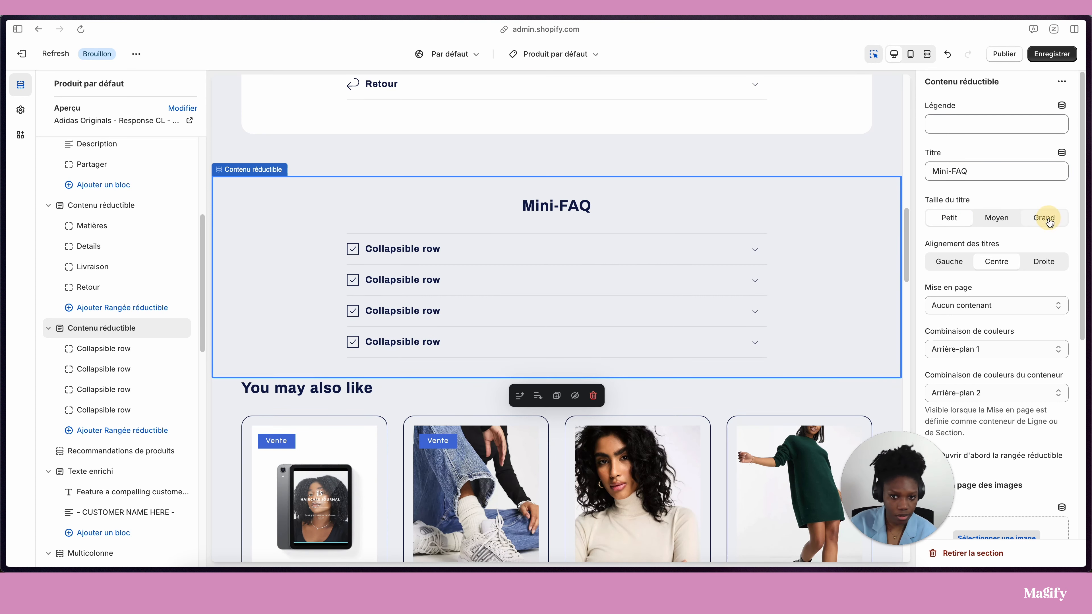
left_click(998, 220)
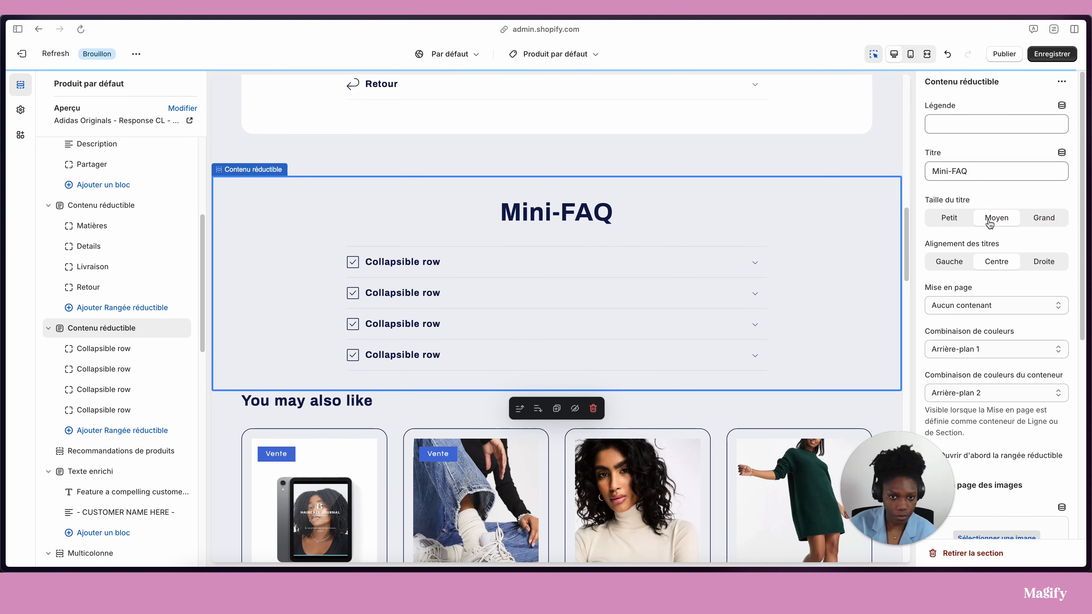
left_click(960, 268)
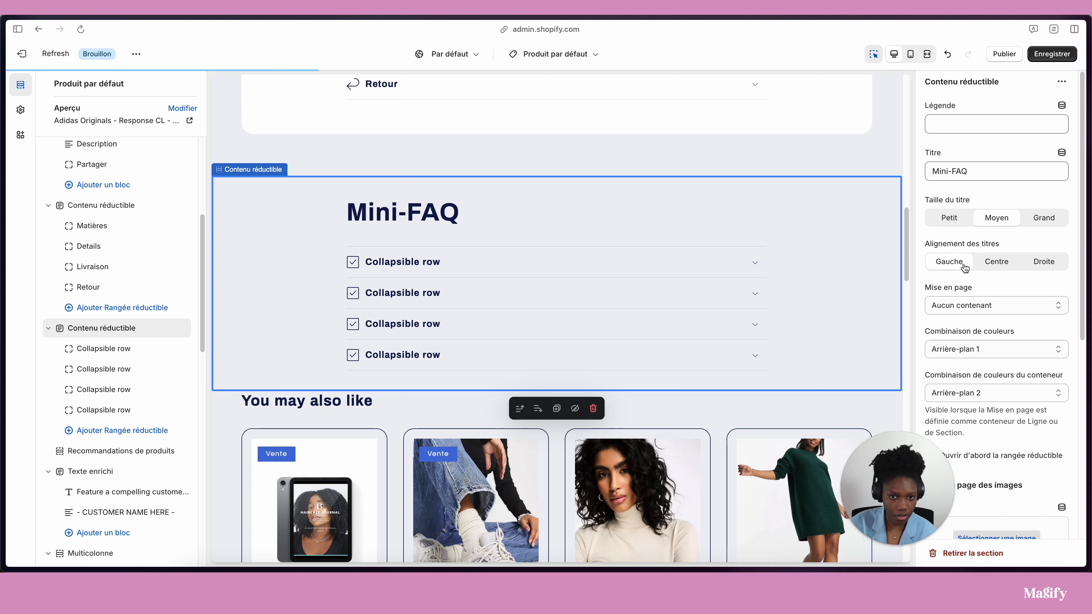
left_click(995, 264)
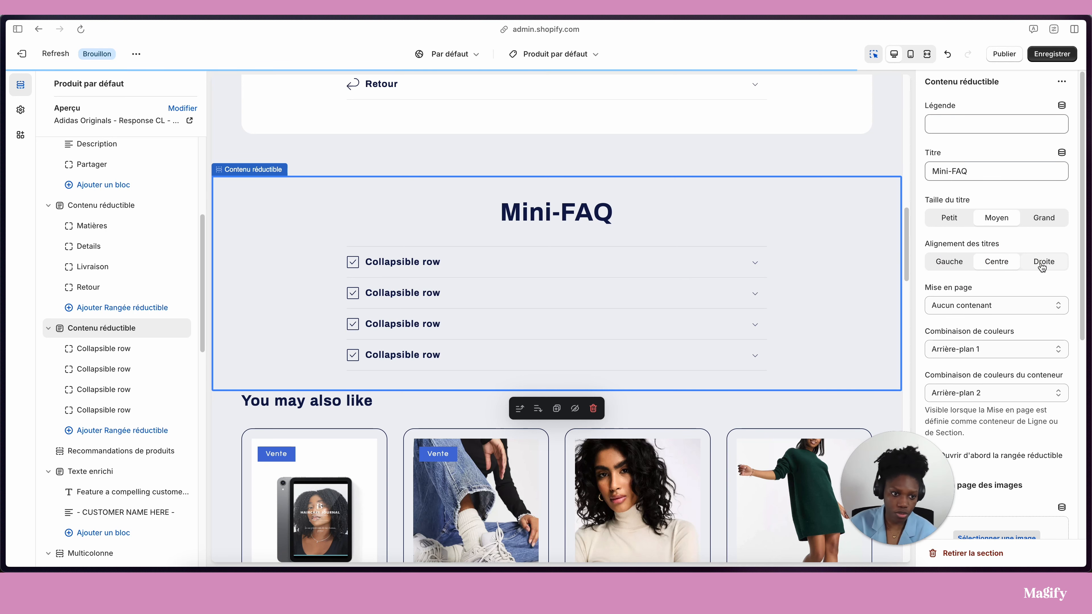
left_click(1040, 262)
left_click(1010, 263)
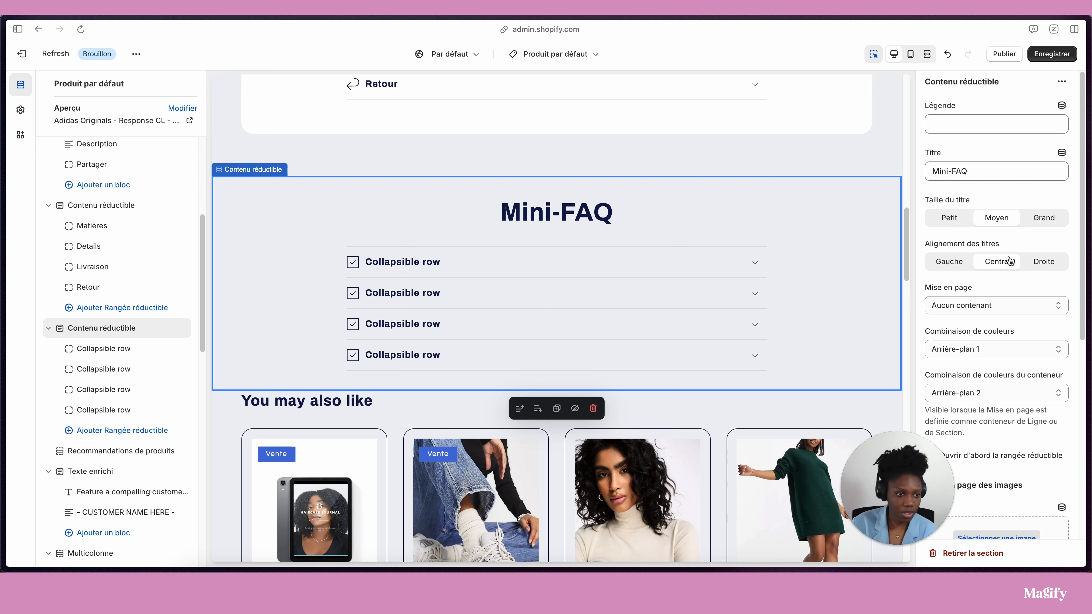
- Compare the row and section container layouts for the new Mini-FAQ section and set it to "Conteneur de rangée"
scroll(980, 279, "down", 2)
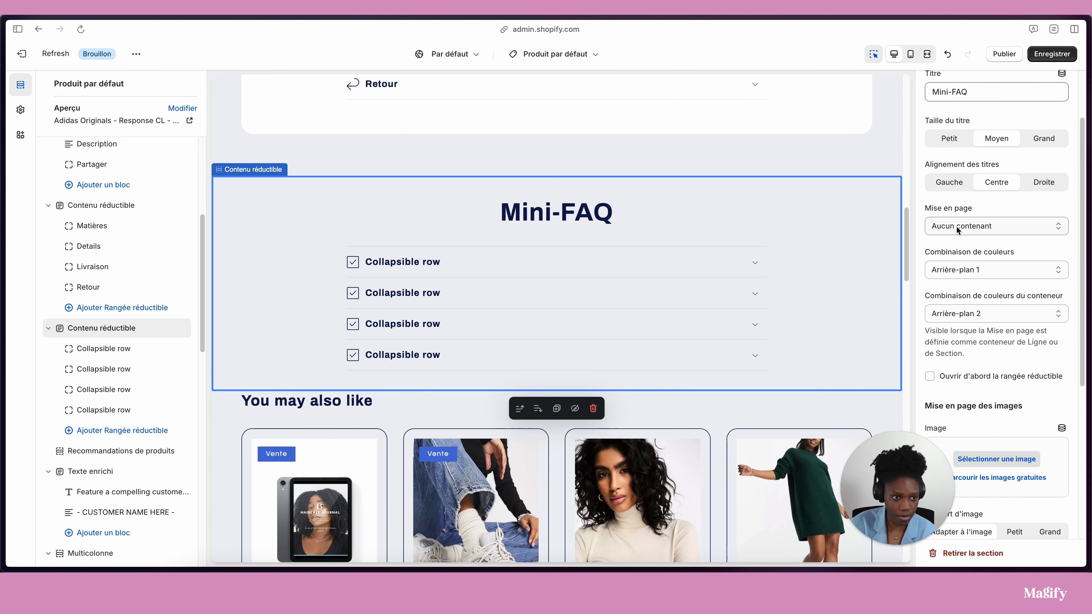
left_click(984, 227)
left_click(969, 241)
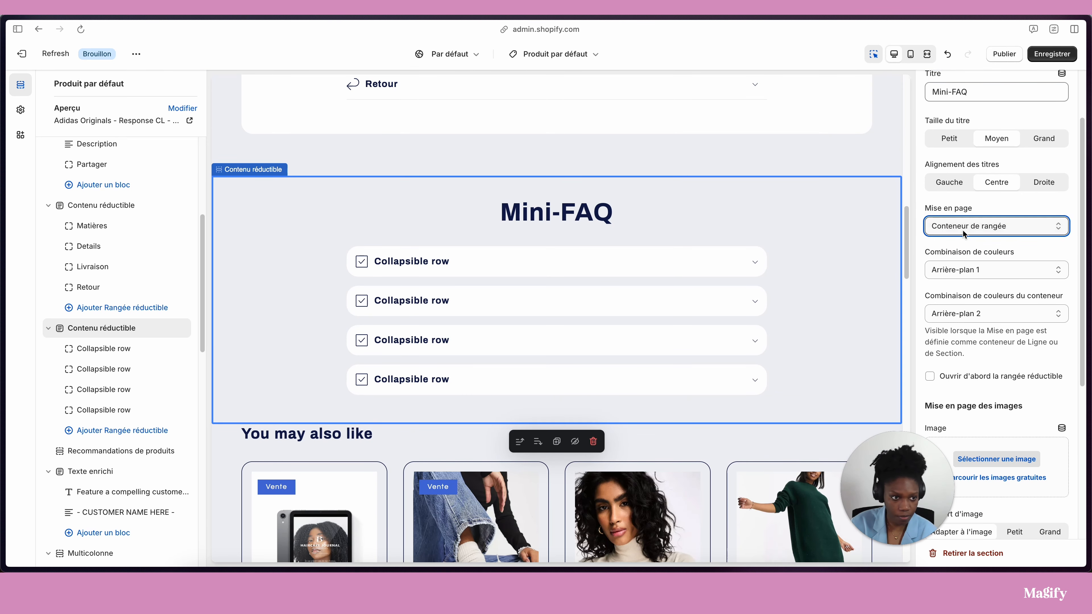
left_click(963, 230)
left_click(965, 241)
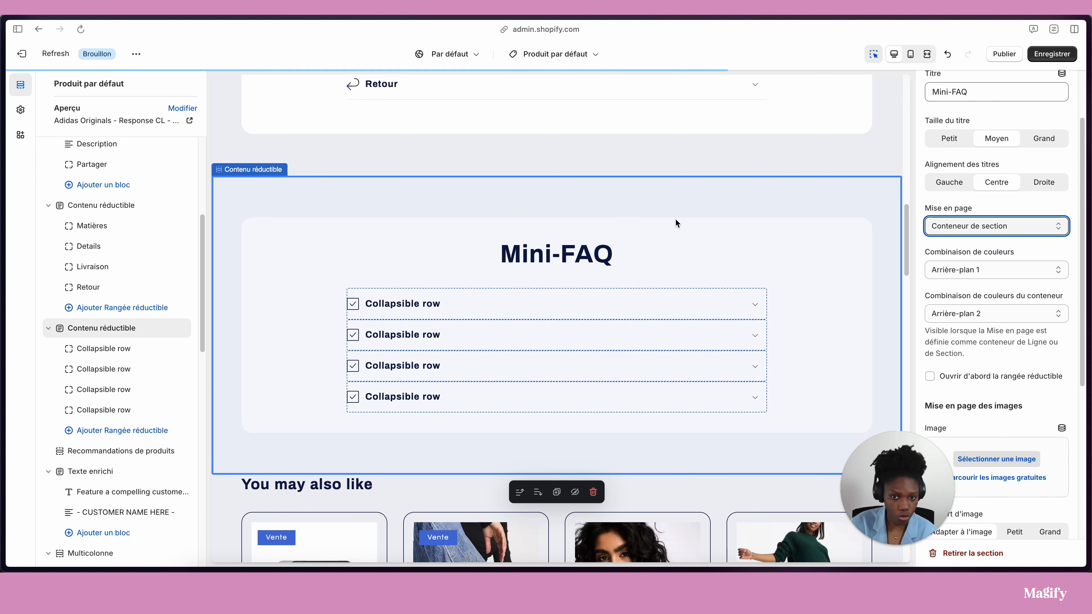
left_click(945, 227)
left_click(945, 217)
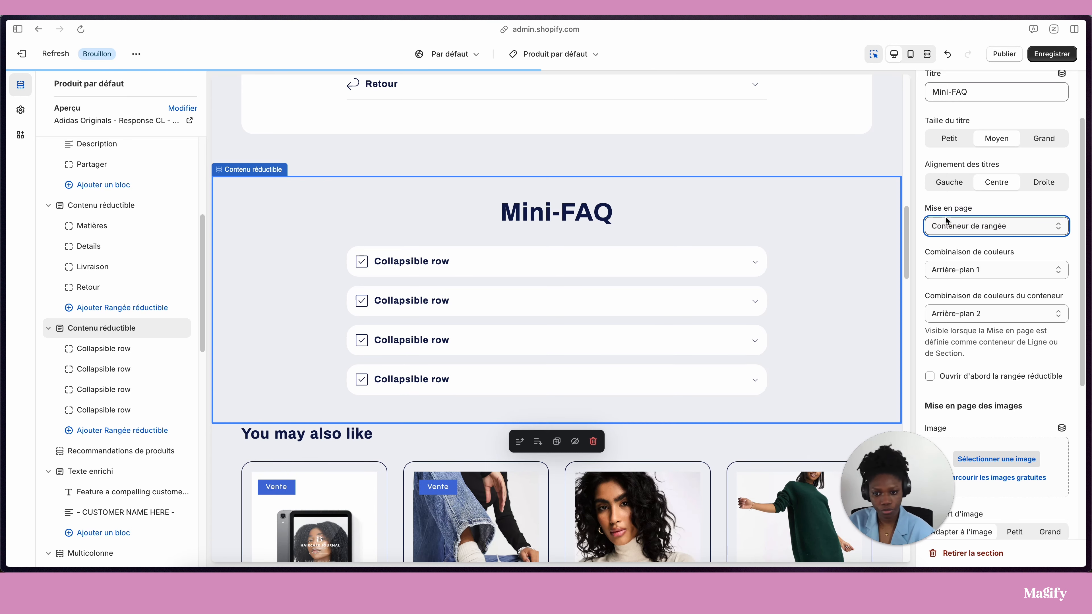
- Set the new section's color scheme to "Inverser" and its container color scheme to "Arrière-plan 1"
left_click(951, 272)
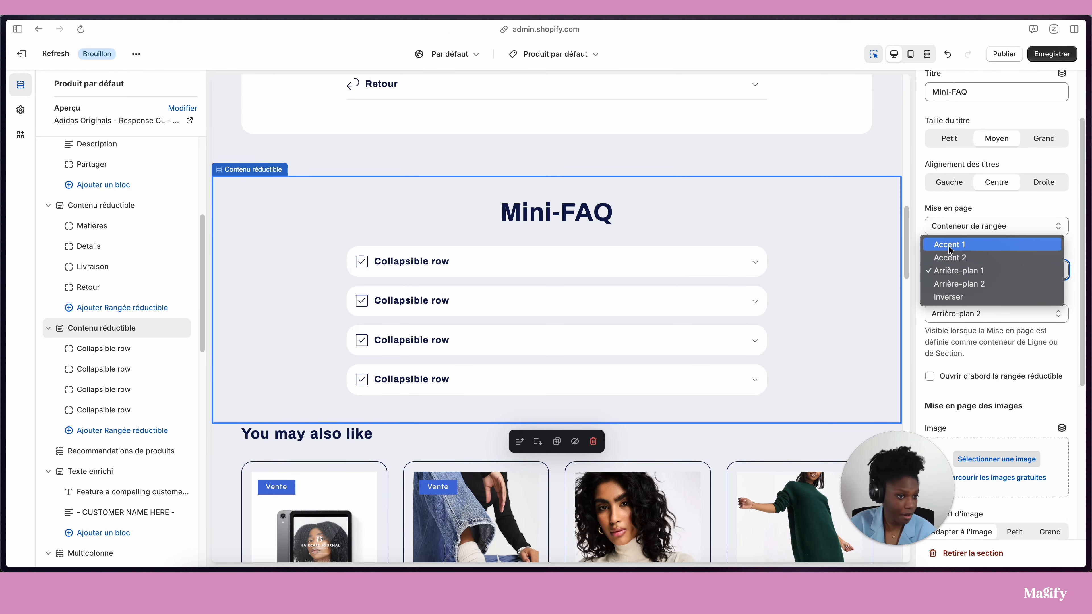
left_click(958, 288)
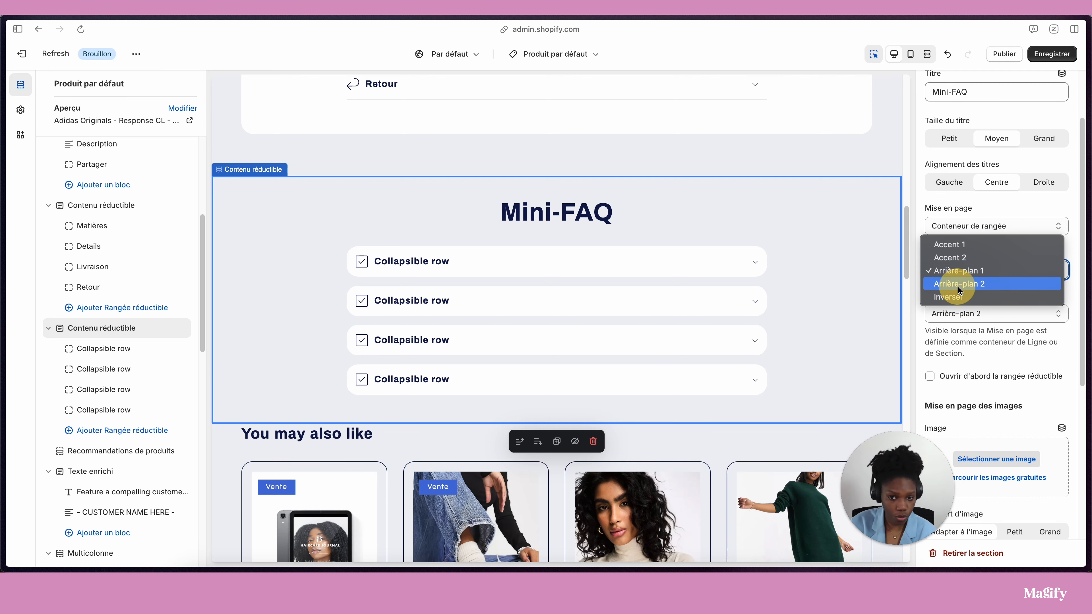
left_click(955, 270)
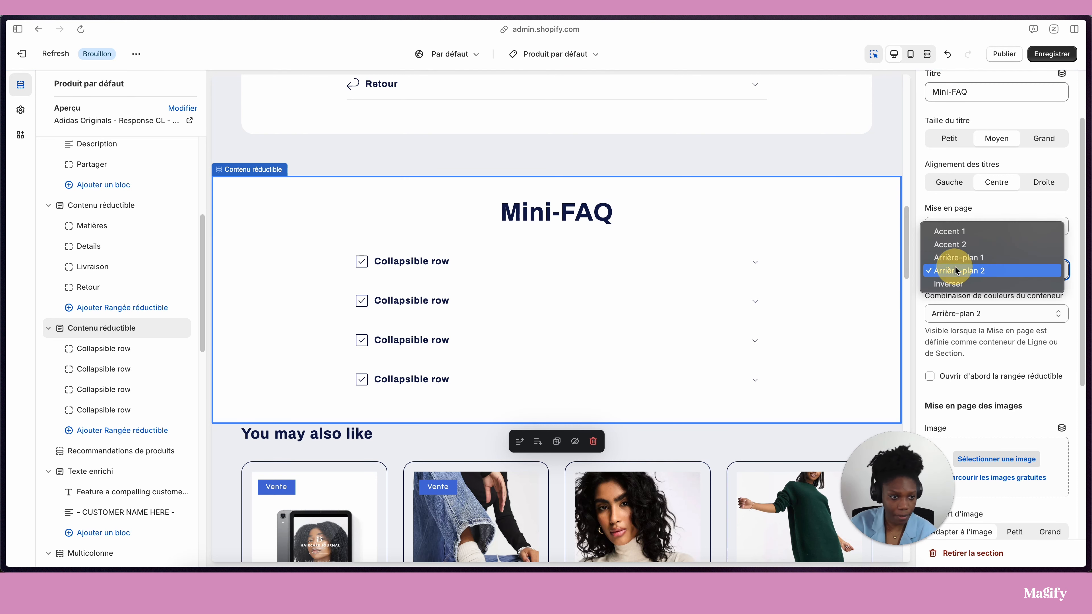
left_click(956, 283)
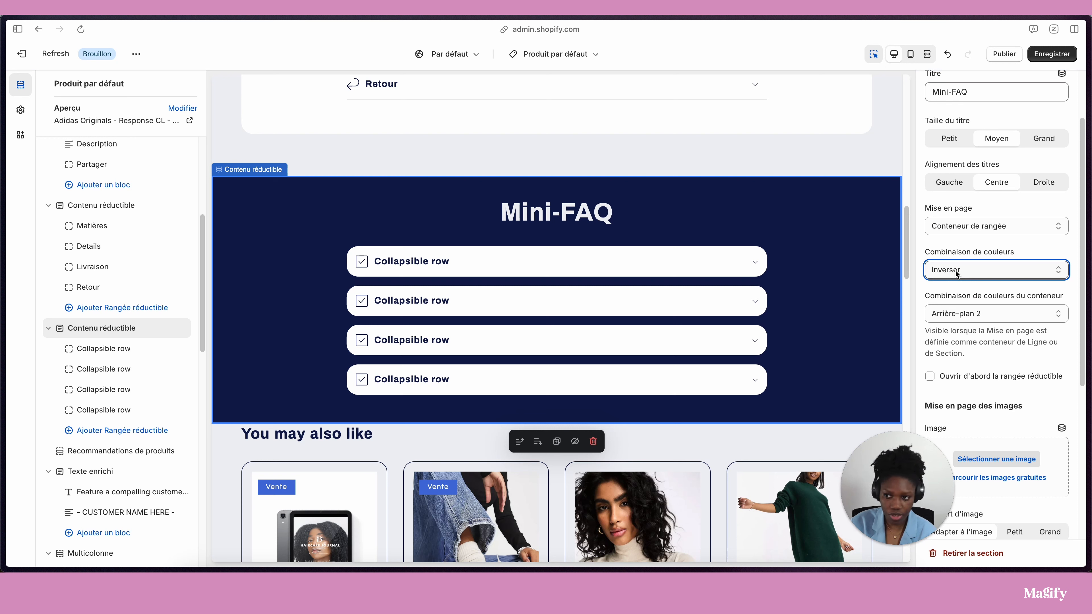
left_click(960, 315)
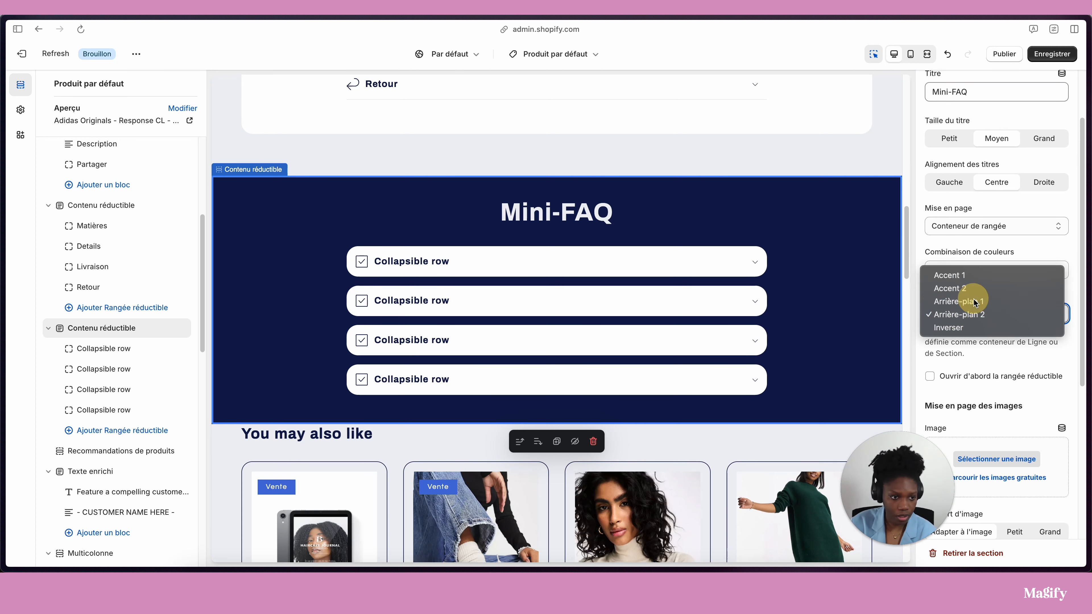
left_click(976, 302)
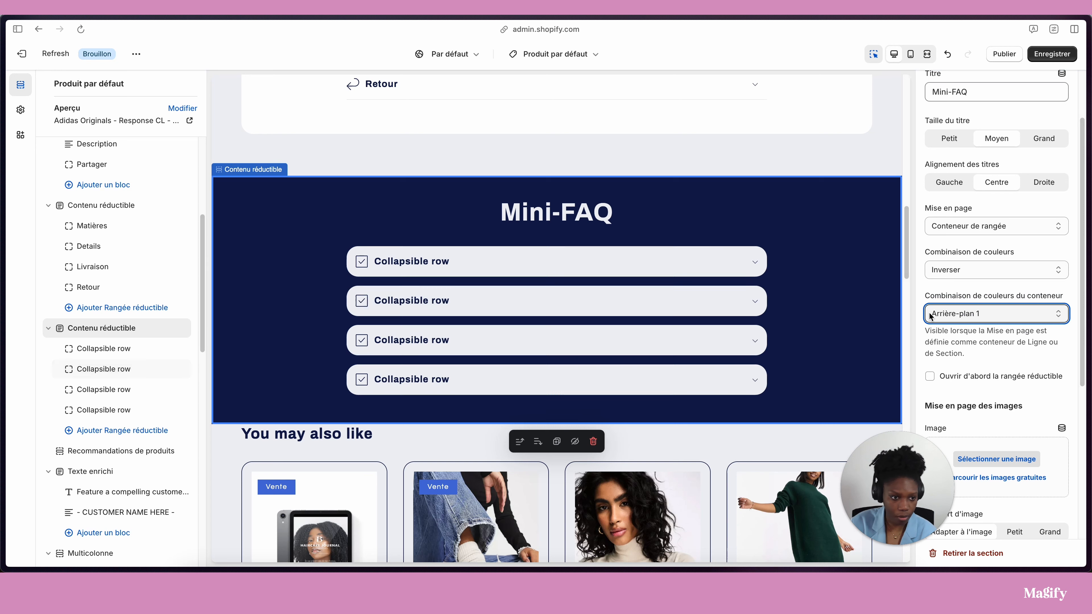
- Make the new section's first collapsible row open by default and fill its content with the "Sed ut perspiciatis unde omnis" placeholder text
scroll(969, 342, "down", 2)
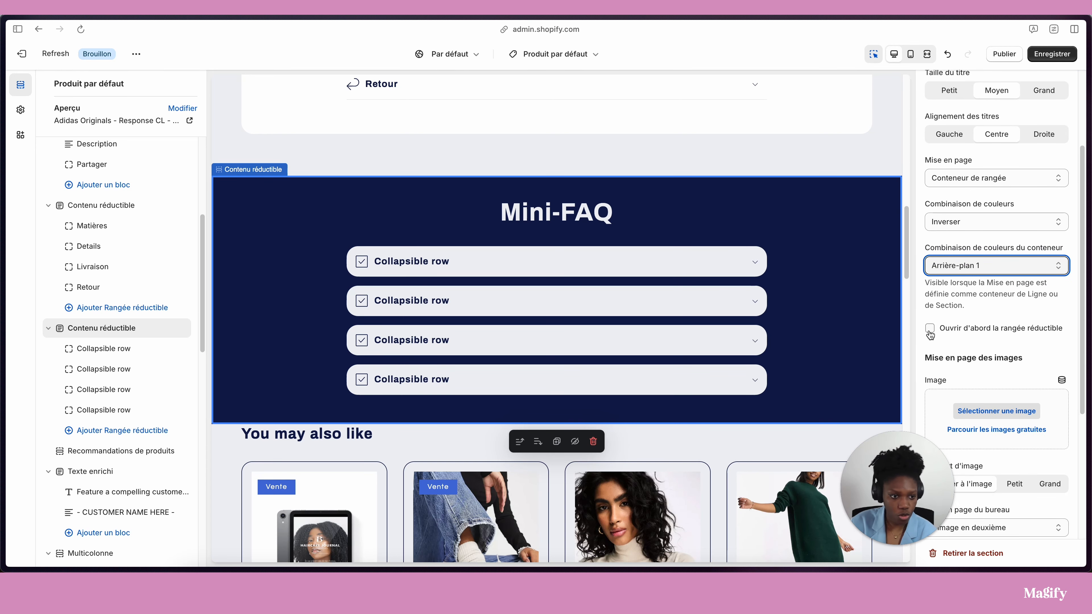
left_click(942, 330)
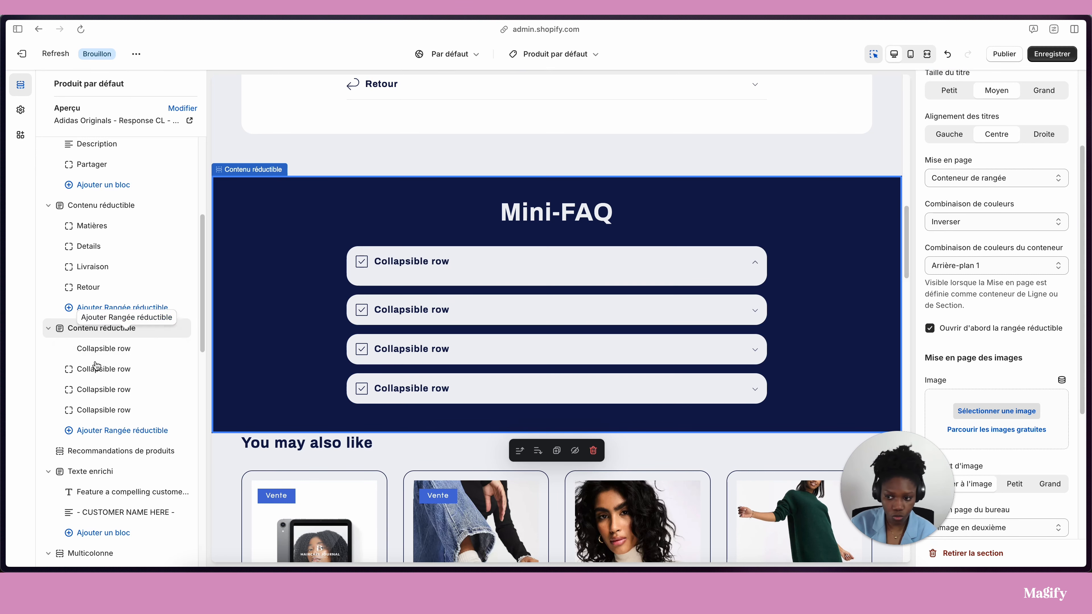
left_click(92, 349)
left_click(943, 258)
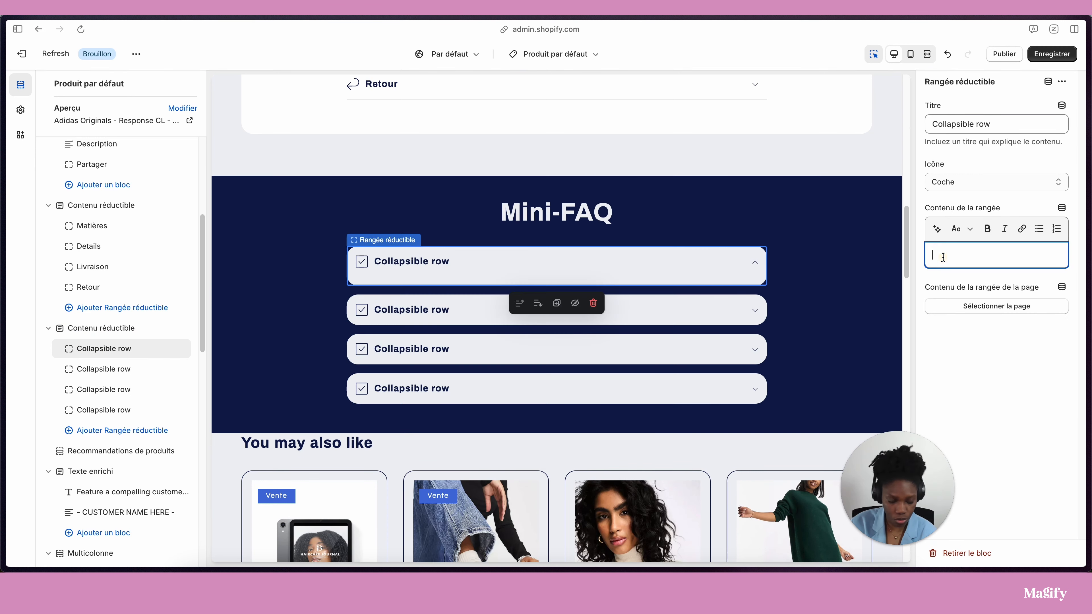
type("Sed ut perspiciatis unde omnis iste natus error sit voluptatem accusantium doloremque laudantium, totam rem aperiam, eaque ipsa quae ab illo inventore veritatis et quasi architecto beatae vitae dicta sunt explicabo. Nemo enim ipsam voluptatem quia voluptas sit aspernatur aut odit aut fugit, sed quia consequuntur magni dolores eos qui ratione voluptatem sequi nesciunt. Neque porro quisquam est, qui dolorem ipsum quia dolor sit amet, consectetur, adipisci velit, sed quia non numquam eius modi tempora incidunt ut labore et dolore magnam aliquam quaerat voluptatem.")
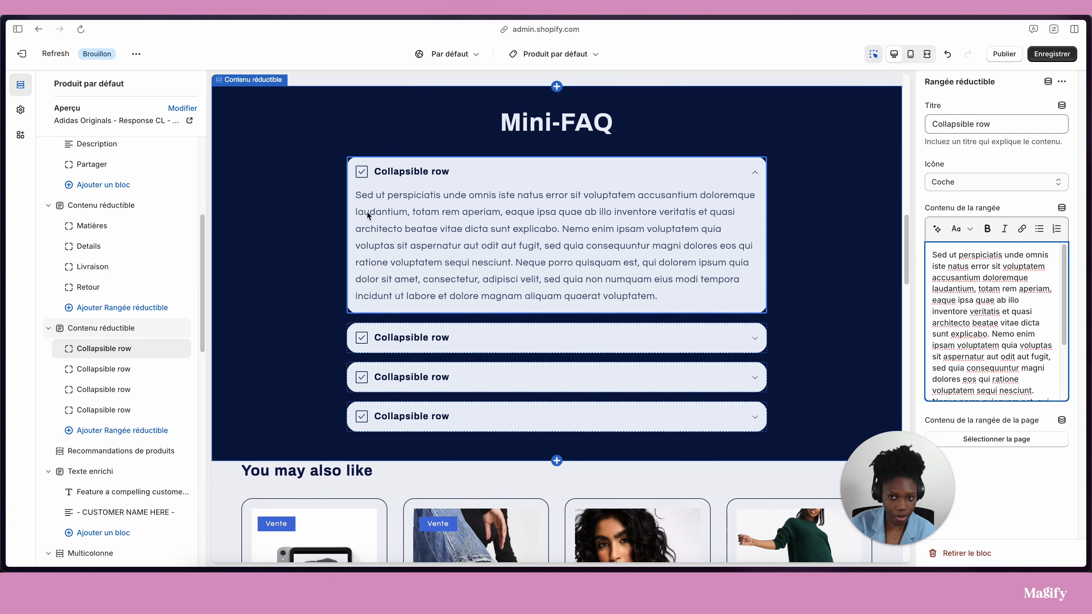
scroll(873, 247, "up", 3)
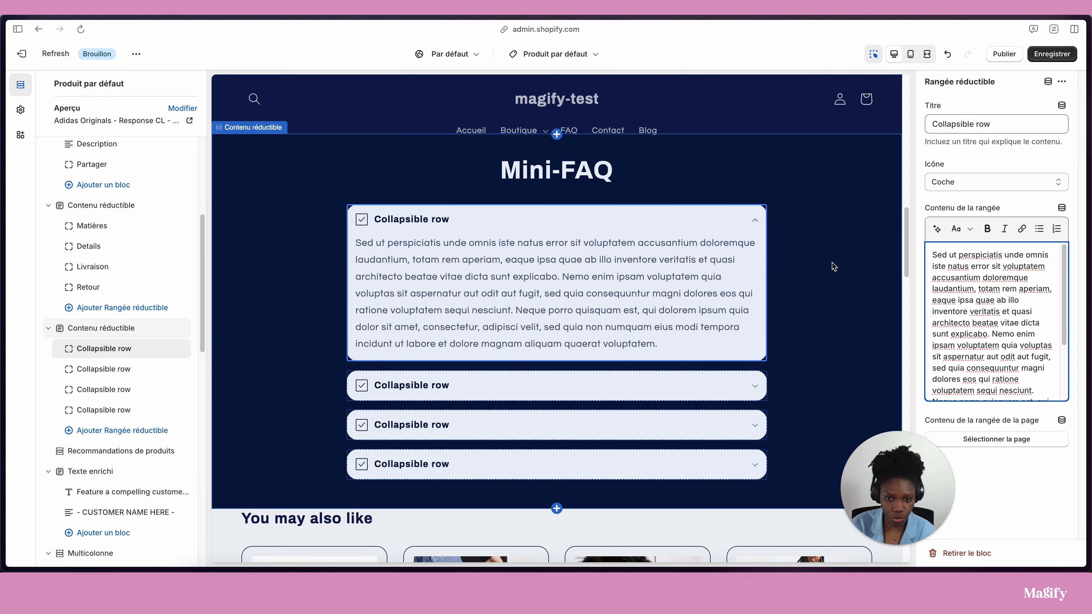
mouse_move(586, 328)
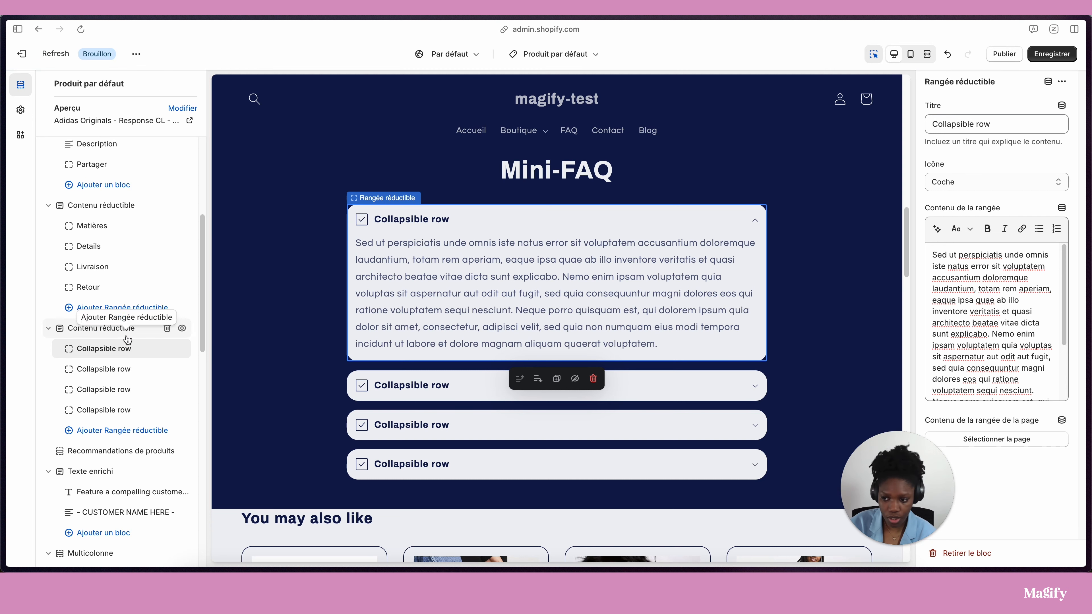
- Add the library image "5" (JPG) to the new Mini-FAQ collapsible content section
left_click(117, 328)
scroll(968, 317, "down", 2)
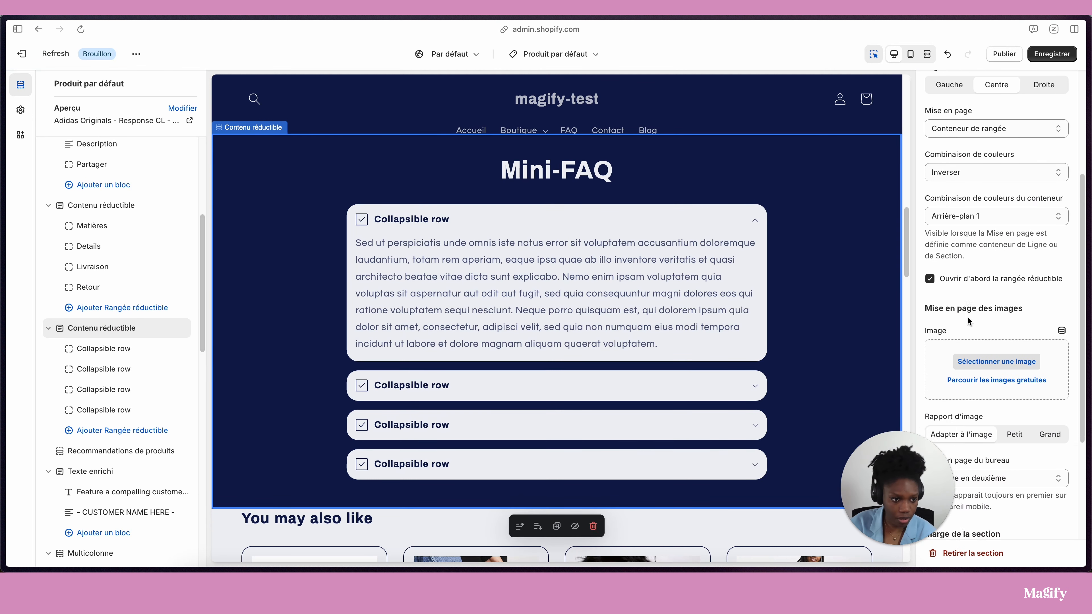
scroll(968, 316, "down", 3)
scroll(981, 301, "up", 3)
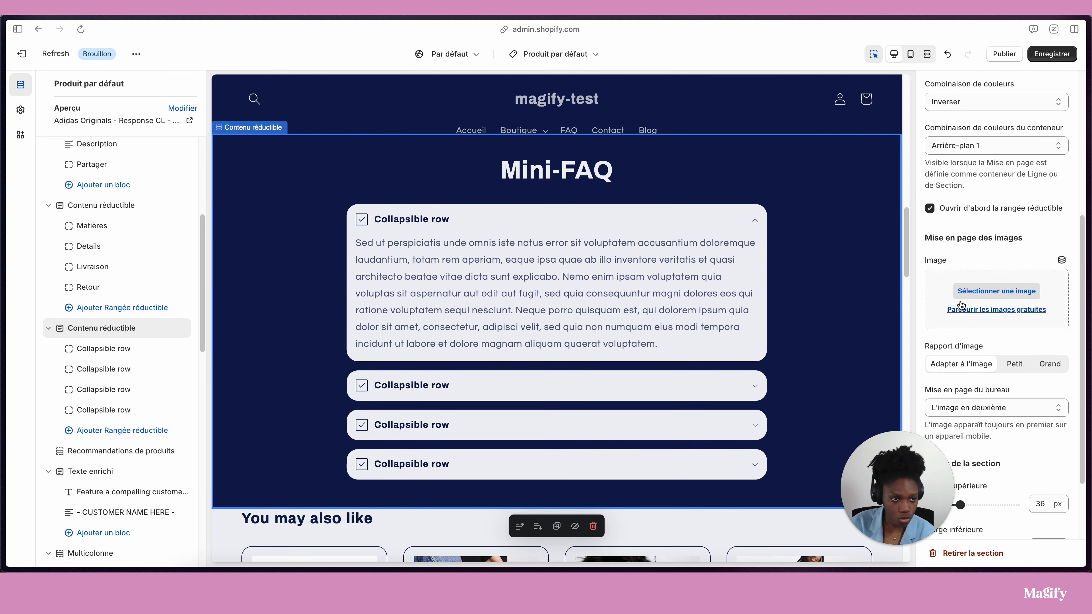
left_click(998, 294)
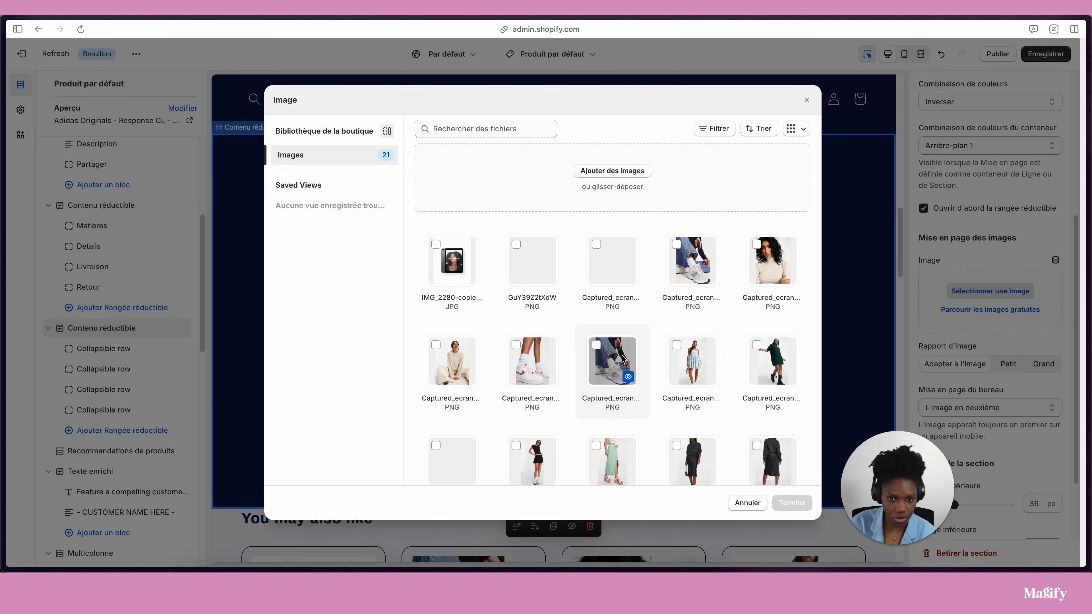
scroll(619, 361, "down", 5)
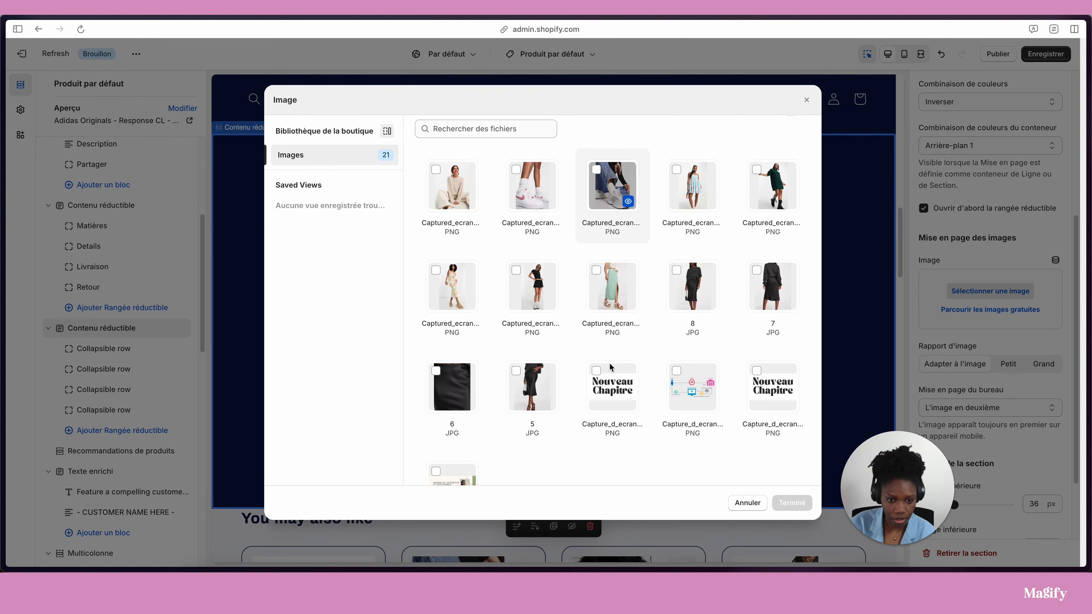
scroll(610, 367, "down", 2)
left_click(516, 315)
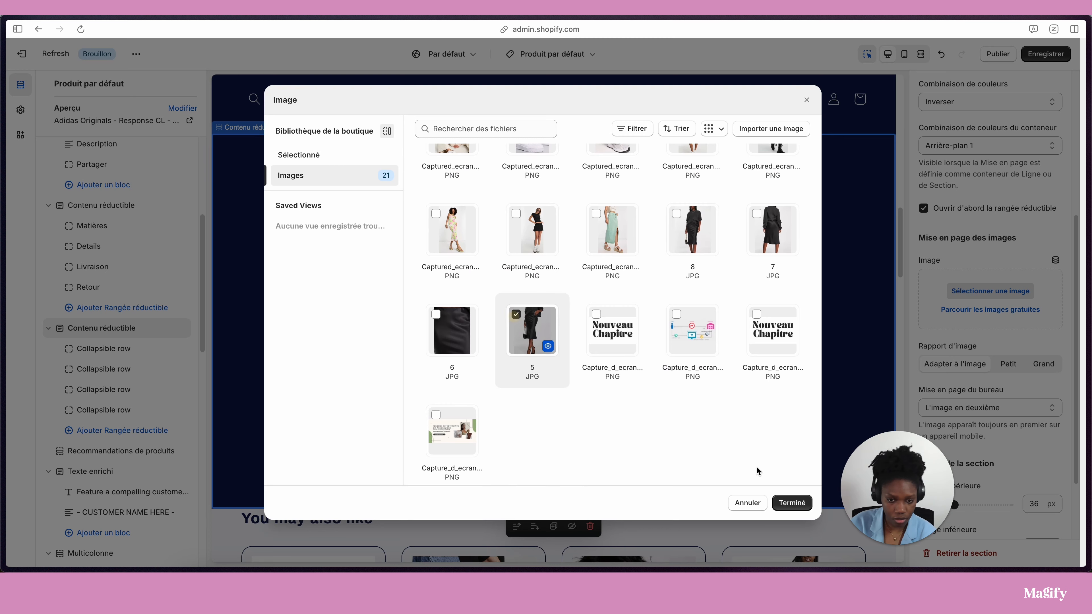
left_click(782, 503)
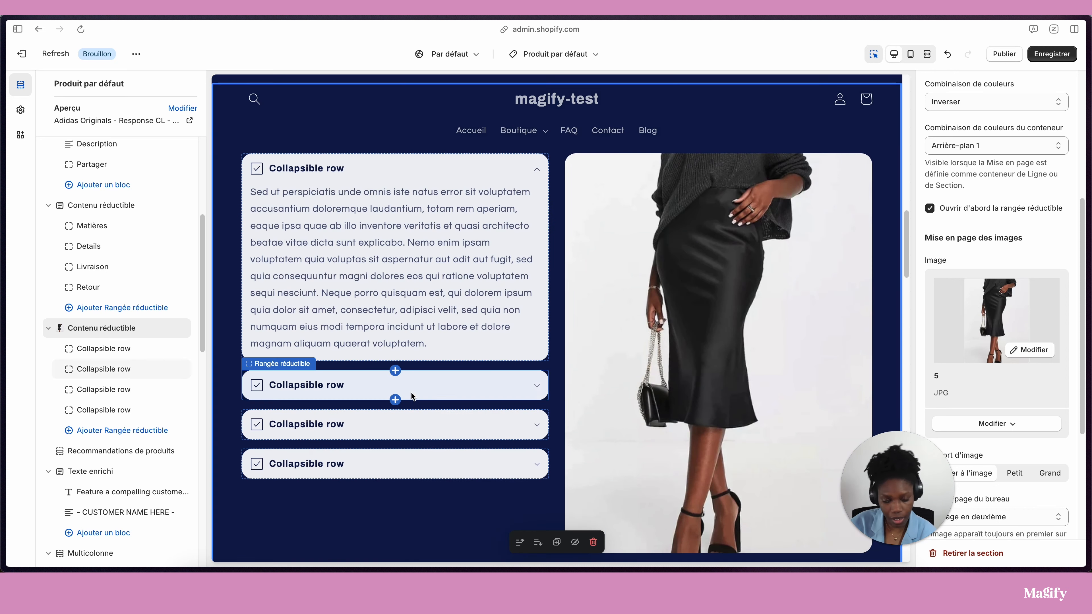
- Try the Petit and Grand image ratios for the new section's image, returning to "Adapter à l'image"
scroll(405, 284, "up", 3)
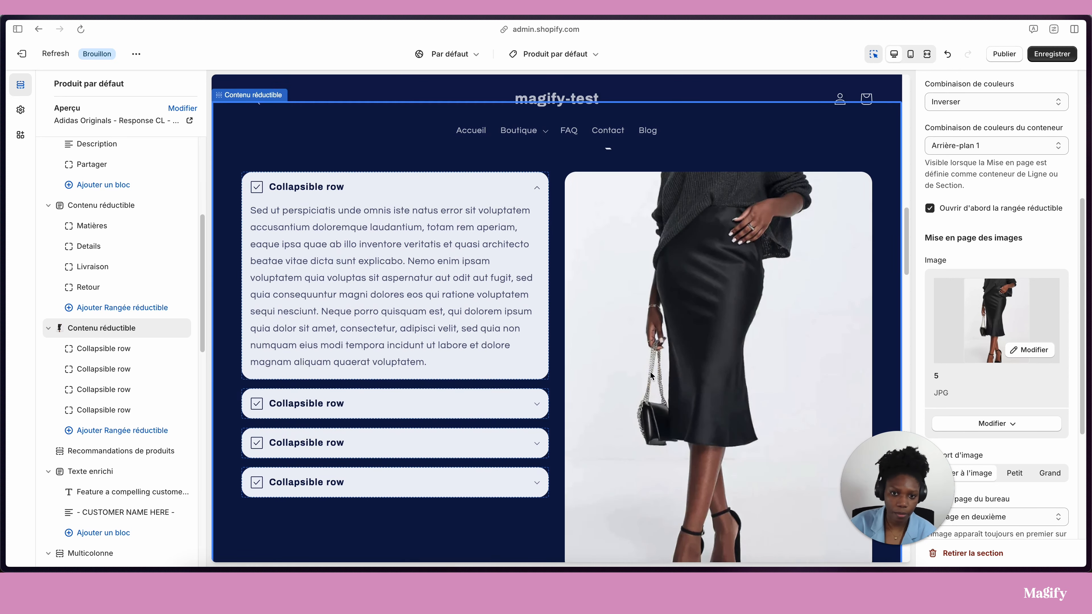
scroll(429, 285, "down", 6)
scroll(428, 285, "up", 4)
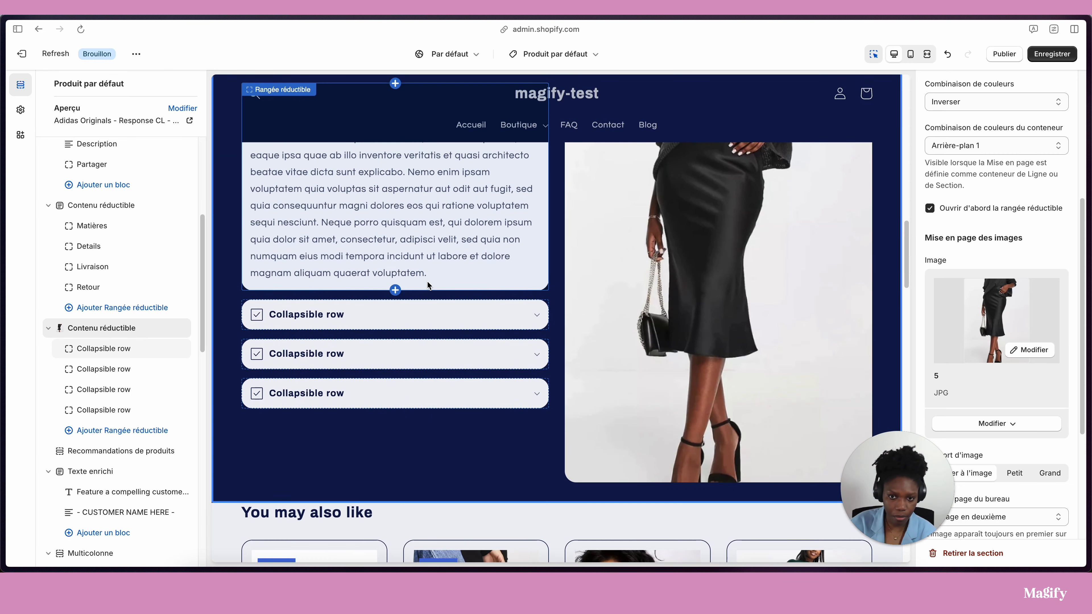
scroll(930, 398, "down", 3)
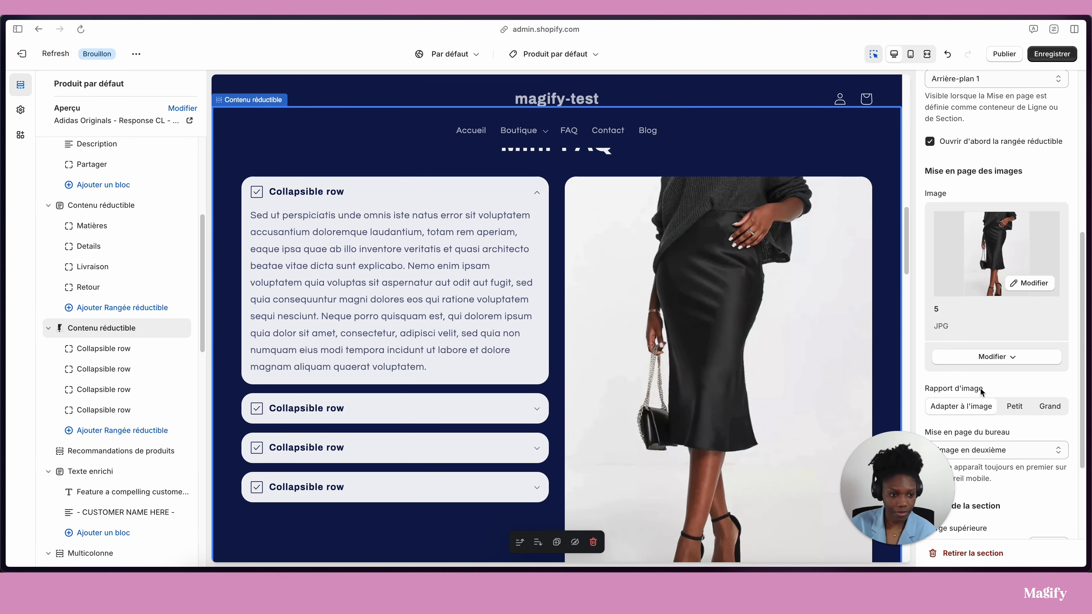
scroll(981, 391, "down", 3)
left_click(1016, 336)
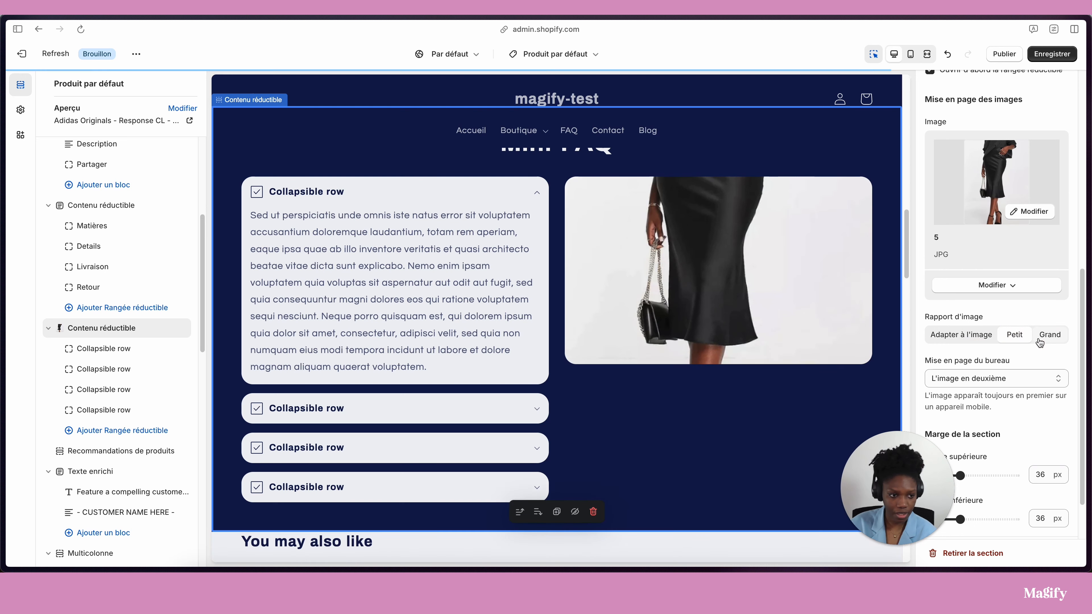
left_click(1050, 335)
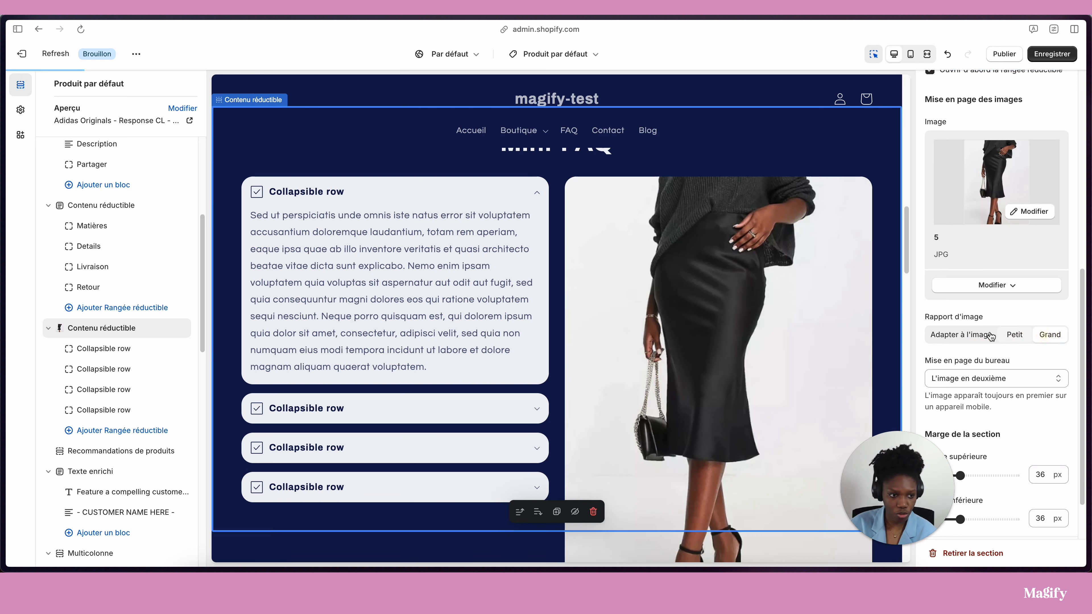
left_click(962, 336)
- Set the new section's desktop layout to "L'image en premier"
left_click(986, 386)
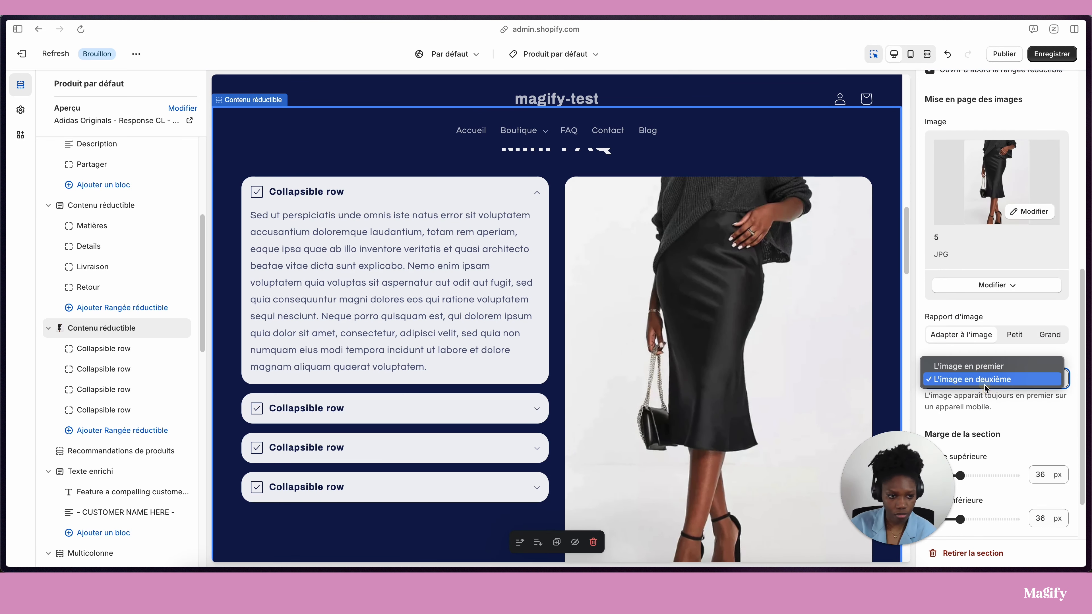
left_click(973, 365)
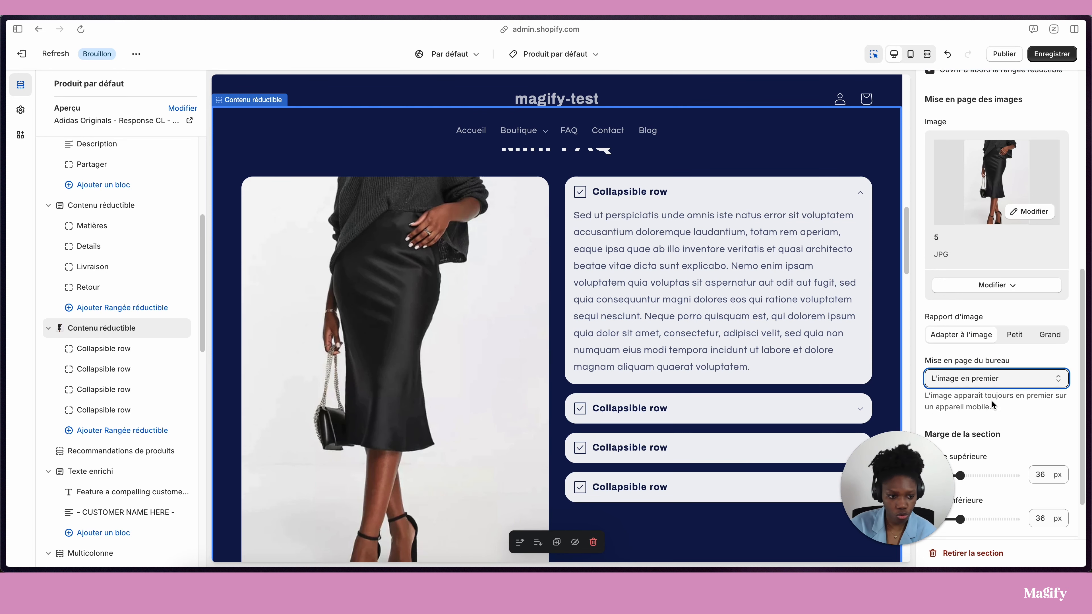
scroll(991, 401, "down", 3)
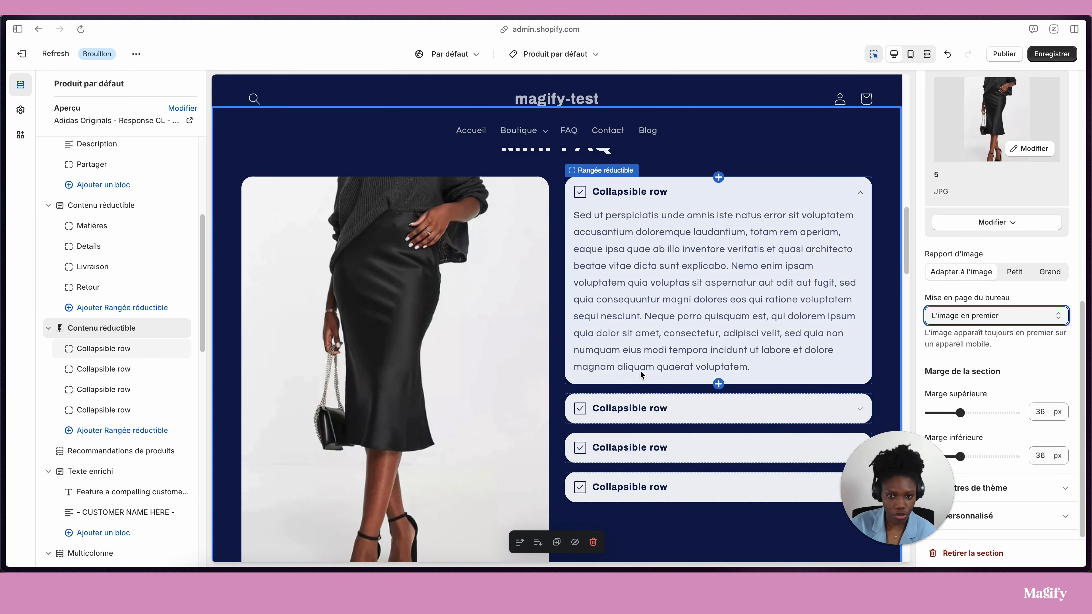
scroll(622, 366, "up", 3)
scroll(619, 361, "down", 2)
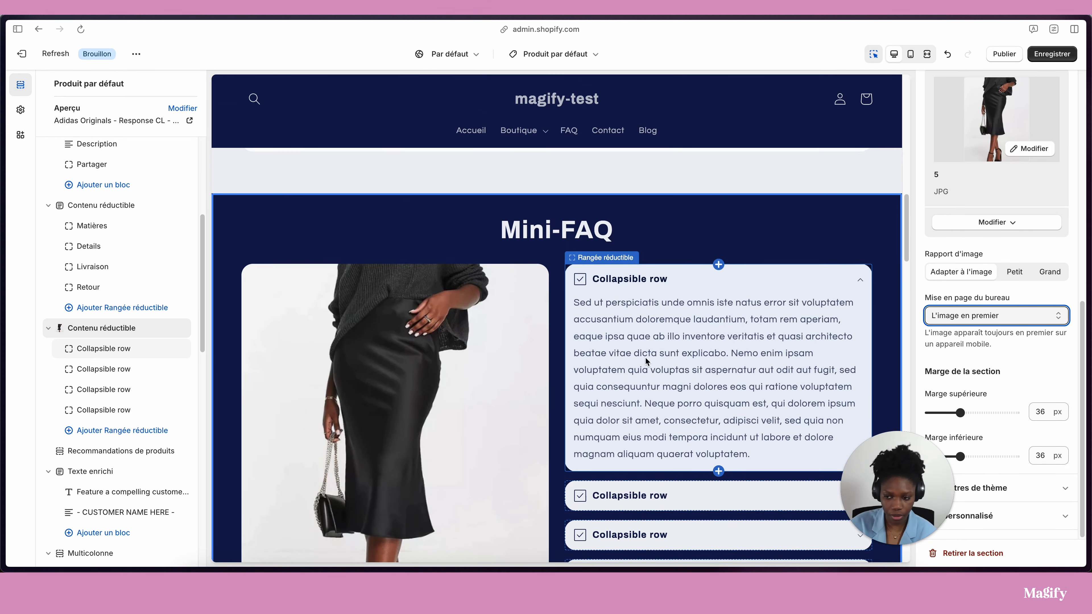
- Turn off "Ouvrir d'abord la rangée réductible" for the new Mini-FAQ section
scroll(968, 257, "up", 5)
scroll(968, 252, "down", 5)
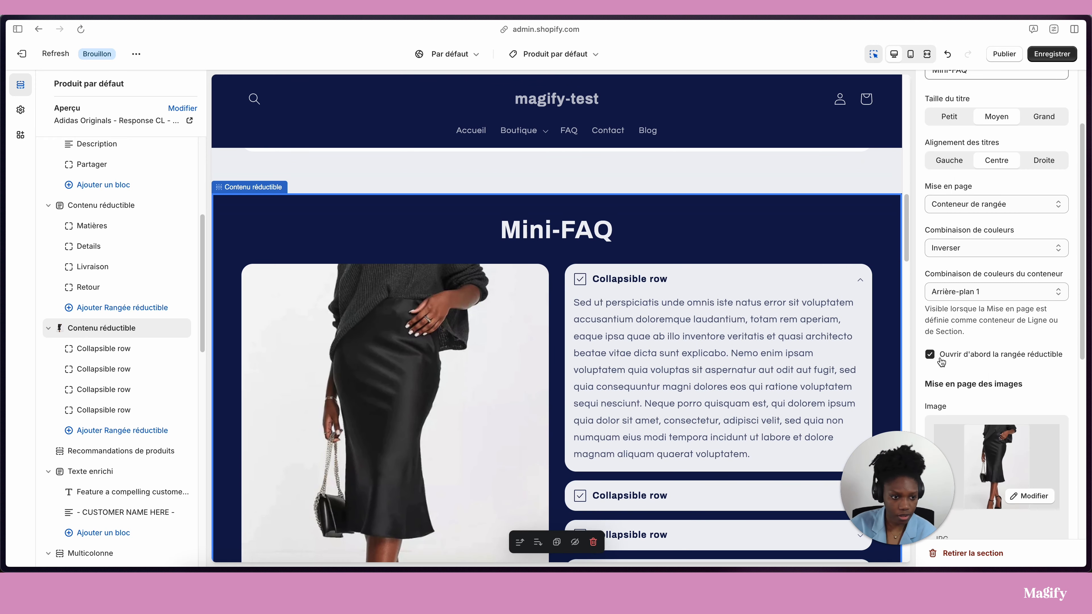
left_click(931, 355)
scroll(890, 329, "up", 3)
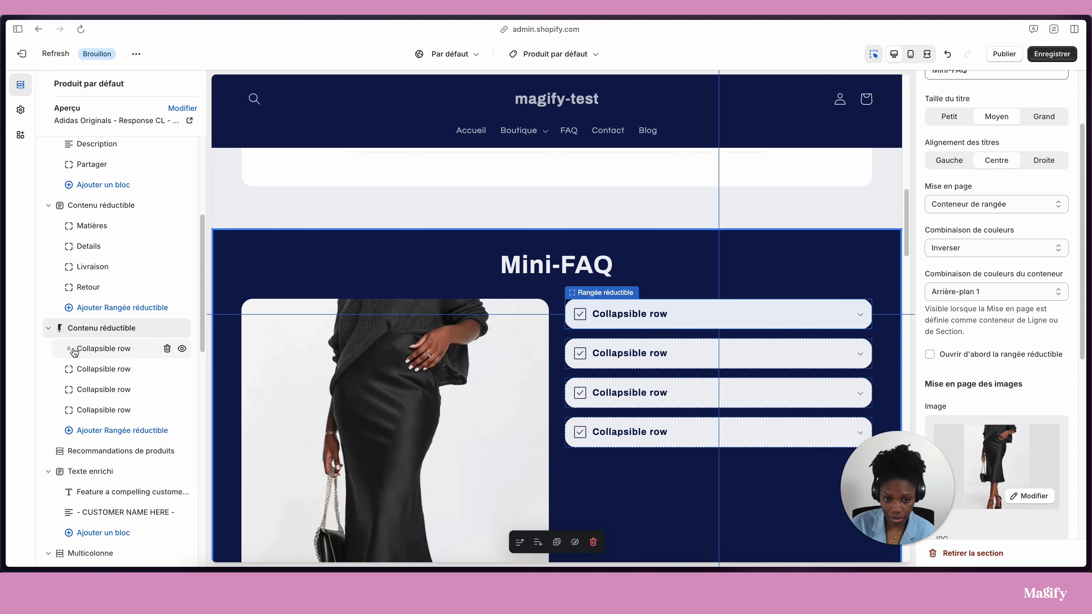
left_click_drag(74, 352, 77, 369)
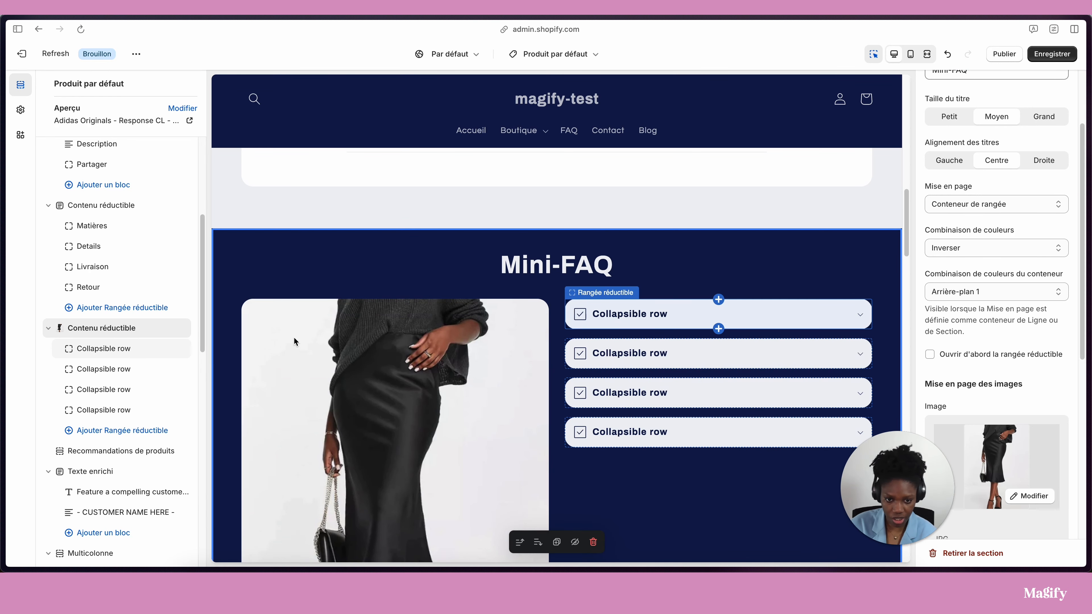
- Add three more collapsible rows to the end of the new Mini-FAQ section
left_click(130, 435)
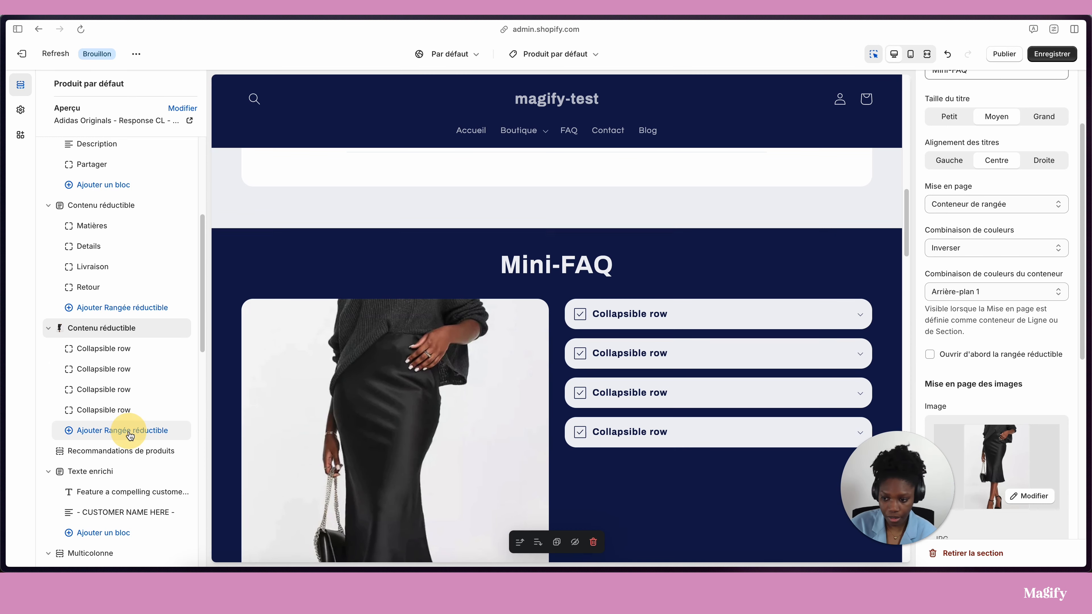
left_click(119, 450)
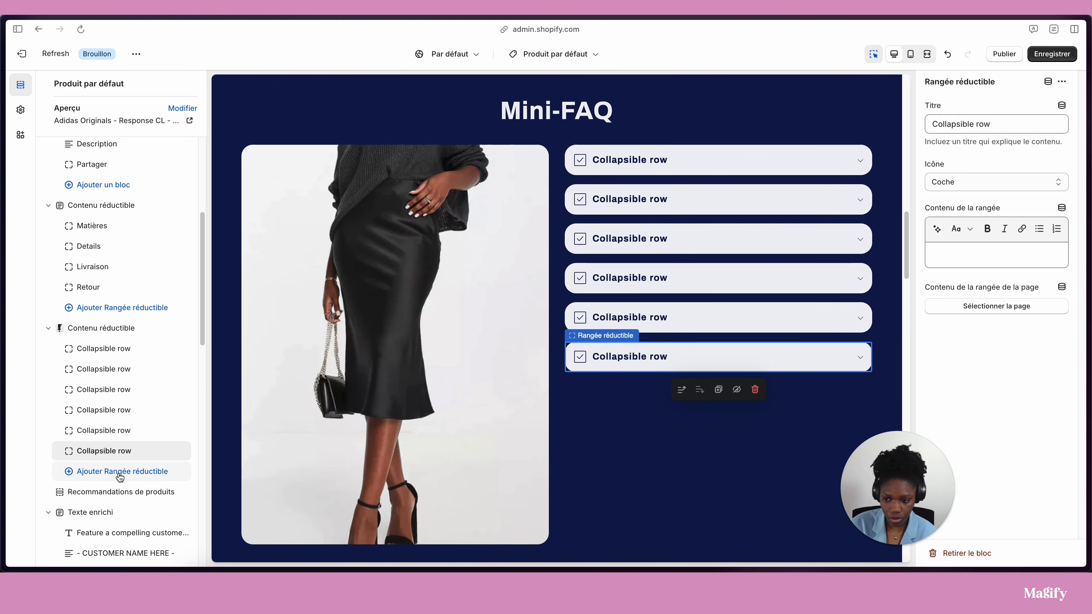
left_click(119, 473)
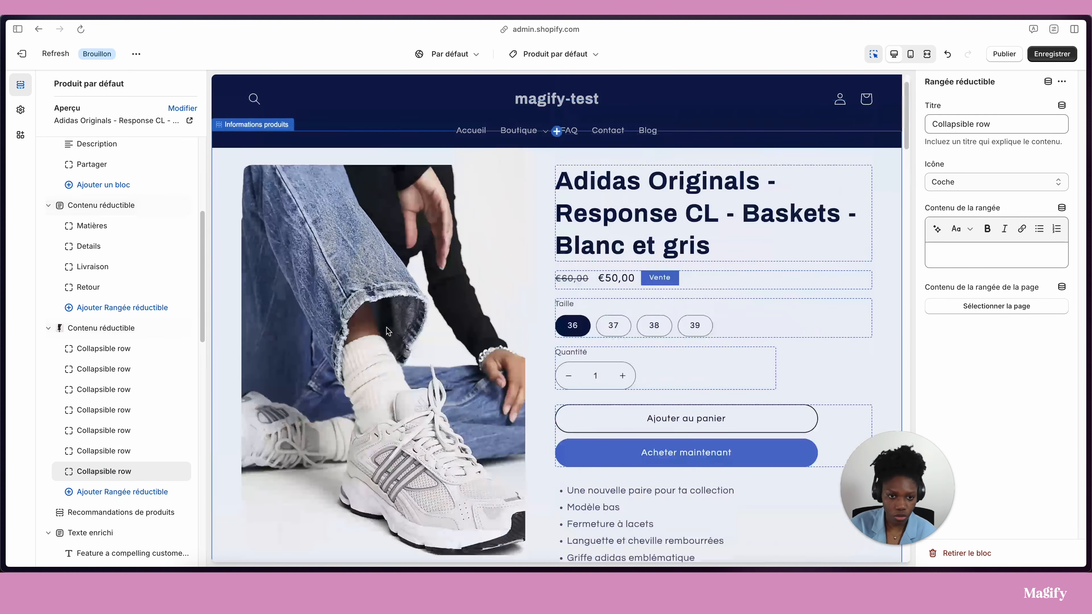
scroll(370, 310, "up", 2)
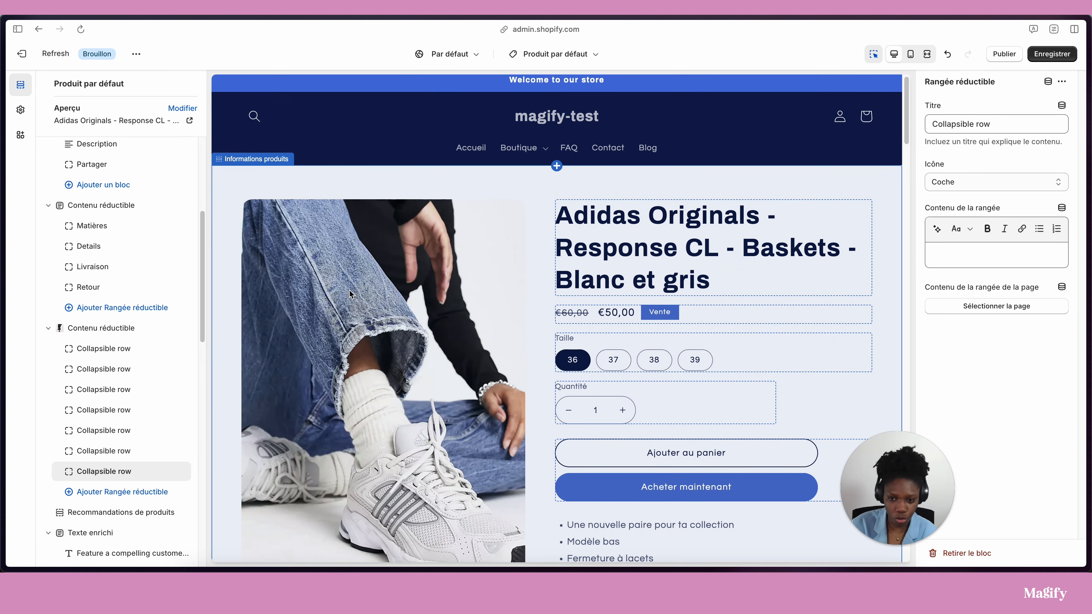
scroll(350, 292, "down", 15)
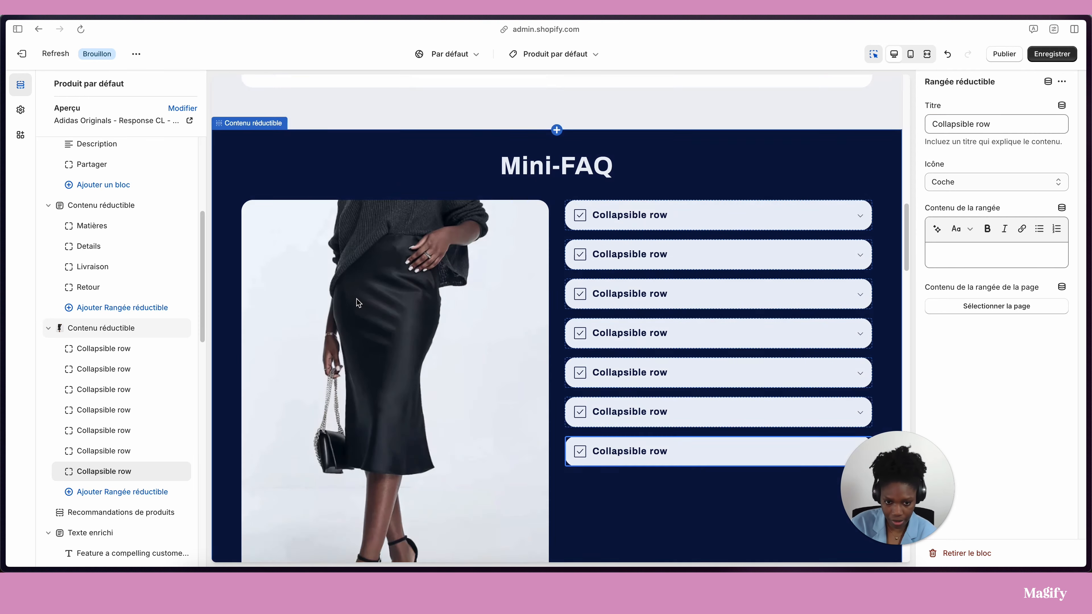
scroll(356, 300, "down", 3)
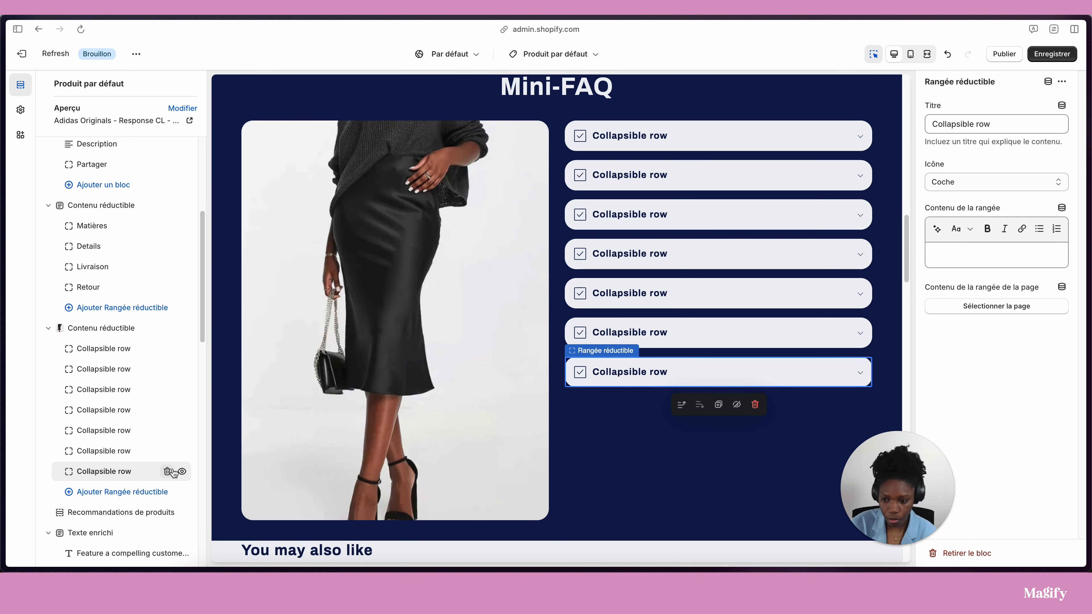
- Delete the last three collapsible rows from the new Mini-FAQ section, leaving its original four
left_click(177, 471)
left_click(165, 450)
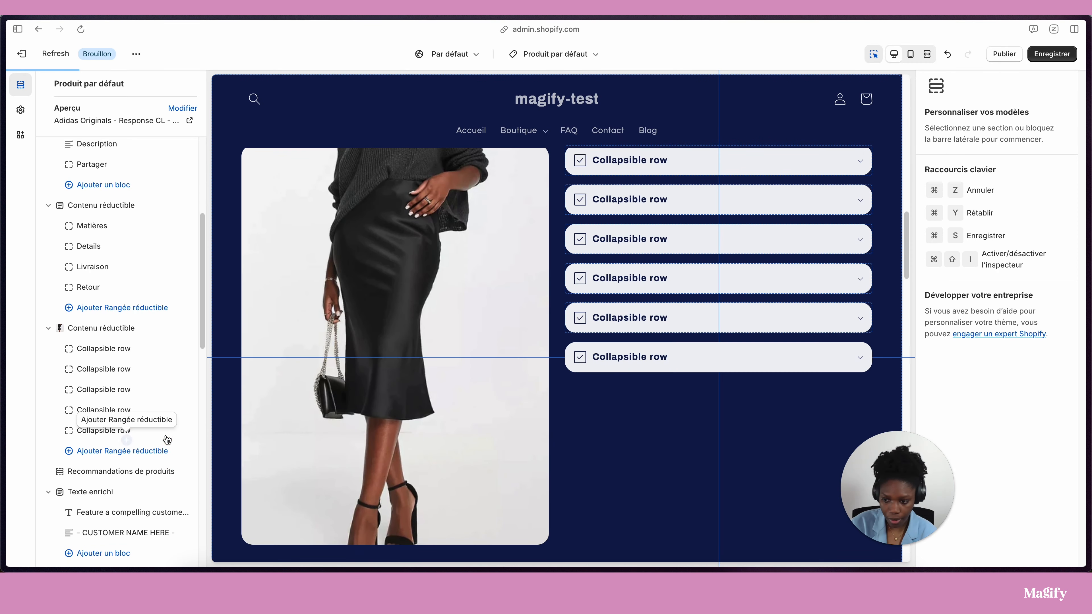
left_click(168, 431)
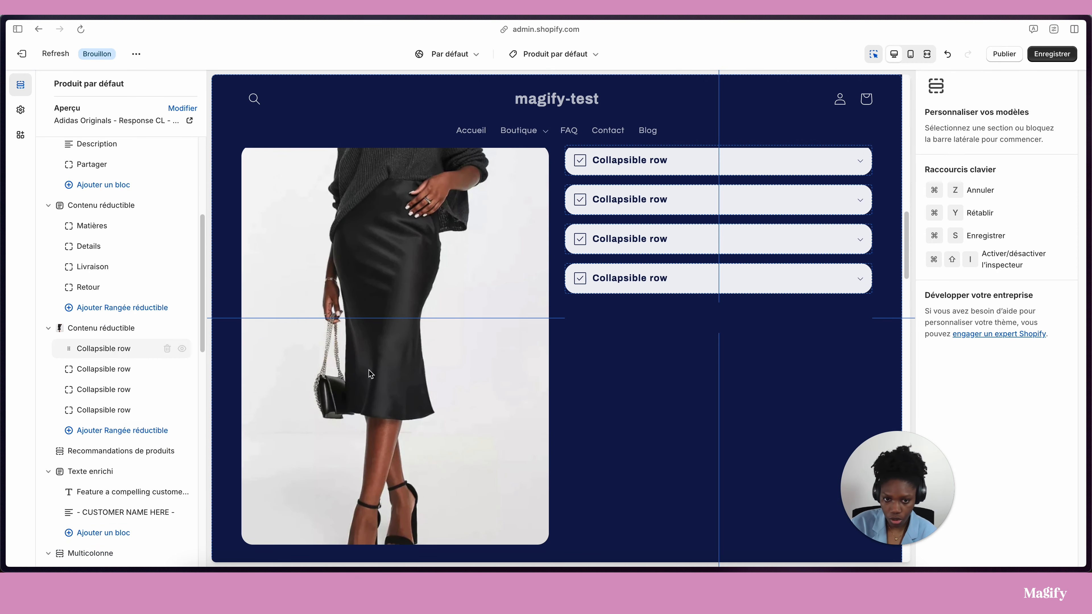
- Review the original Mini-FAQ section and the product information above it in the page preview
scroll(424, 367, "up", 12)
scroll(419, 369, "down", 2)
scroll(418, 369, "down", 2)
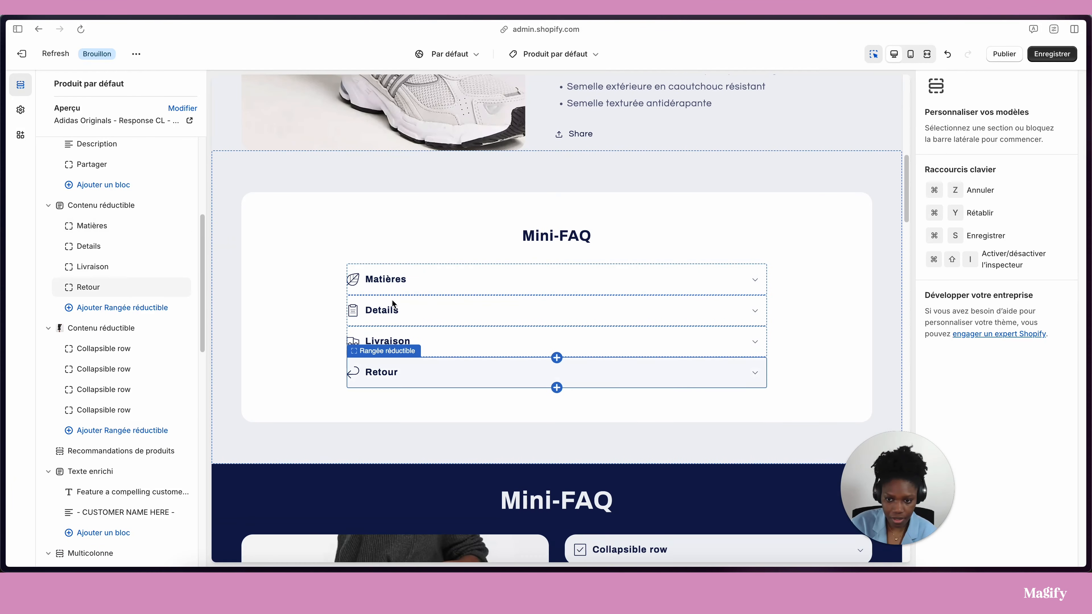
scroll(395, 300, "up", 3)
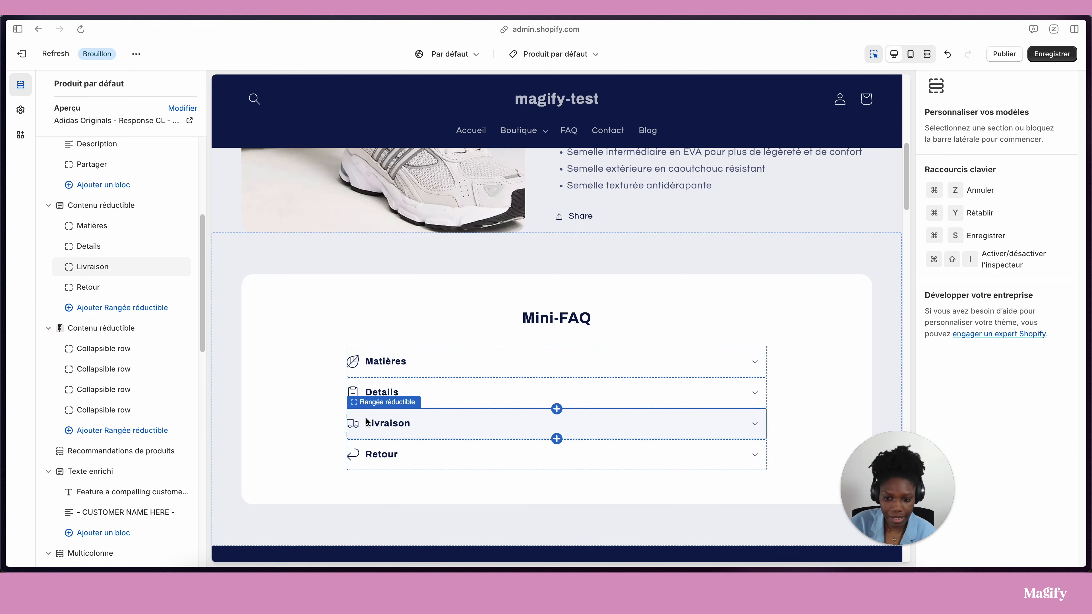
scroll(513, 361, "up", 5)
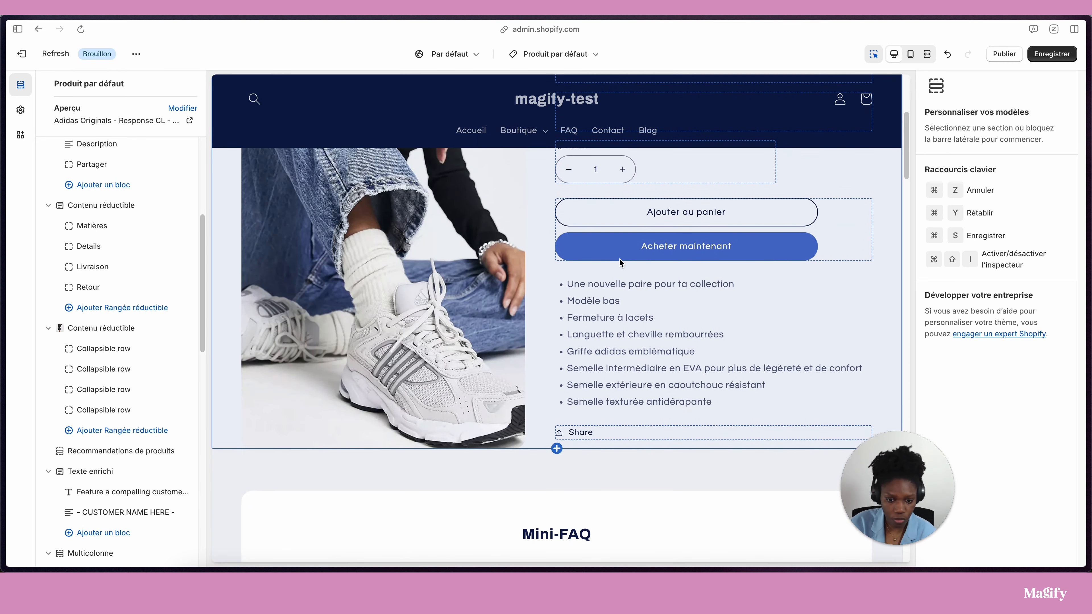
scroll(136, 379, "up", 5)
scroll(136, 379, "up", 1)
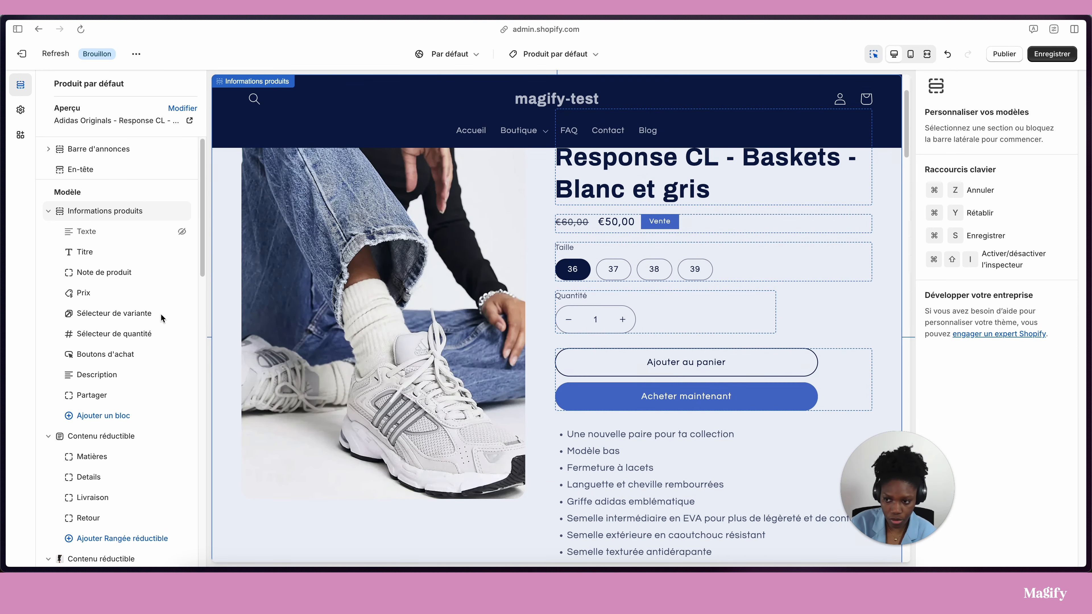
- Add three collapsible row blocks to the end of the product information section, below the share block
left_click(108, 419)
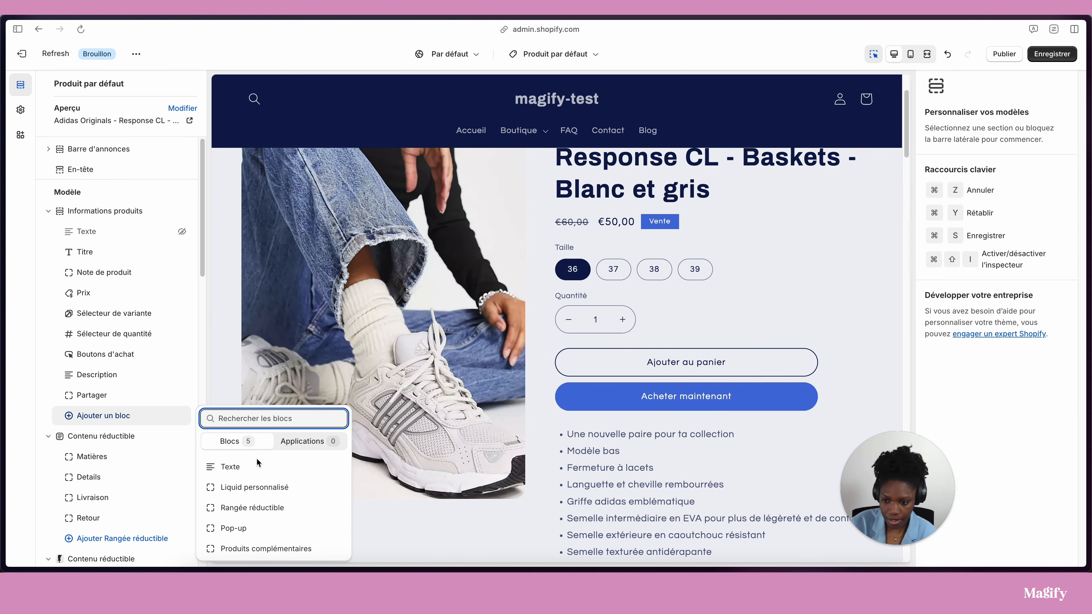
left_click(276, 507)
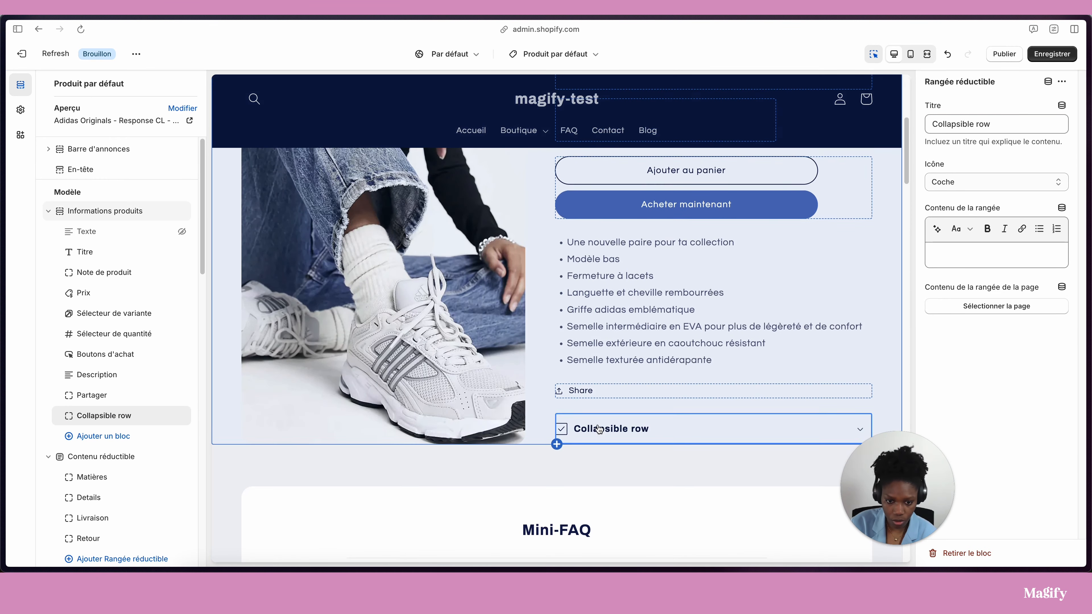
left_click(115, 435)
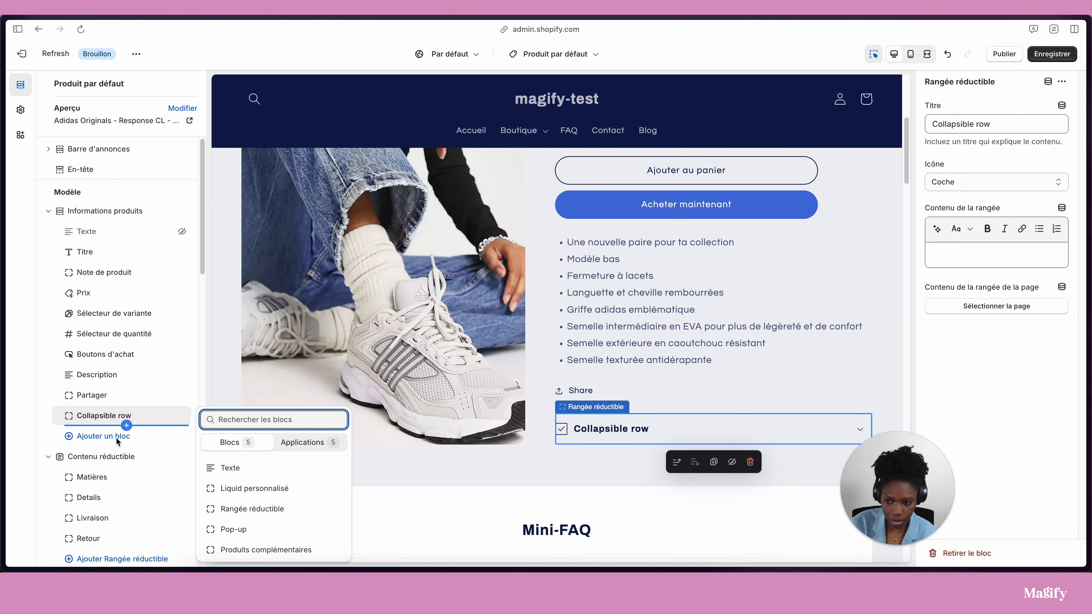
left_click(115, 436)
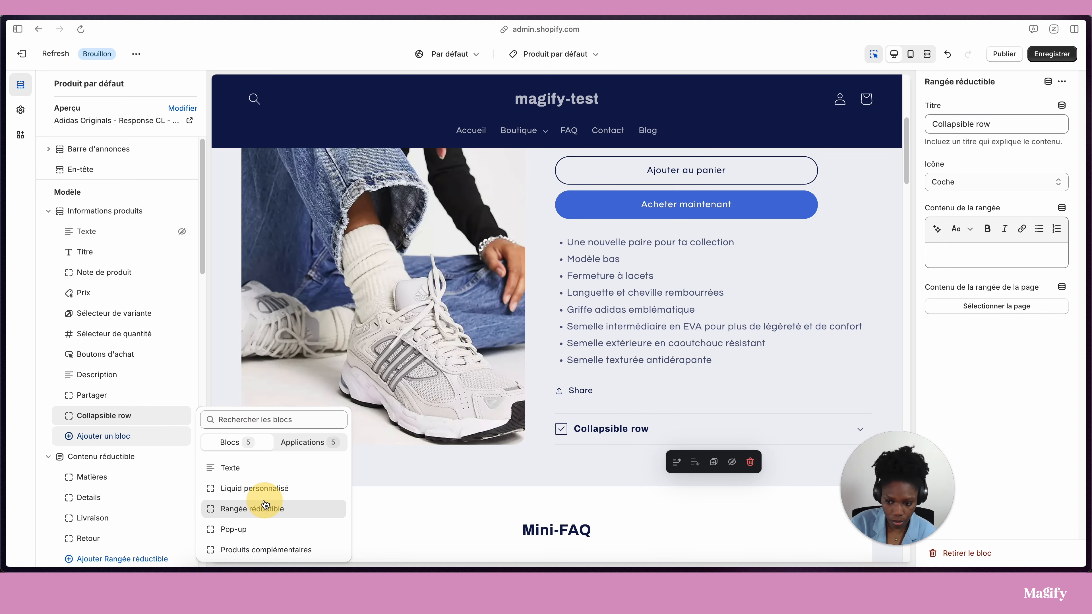
left_click(266, 508)
left_click(129, 456)
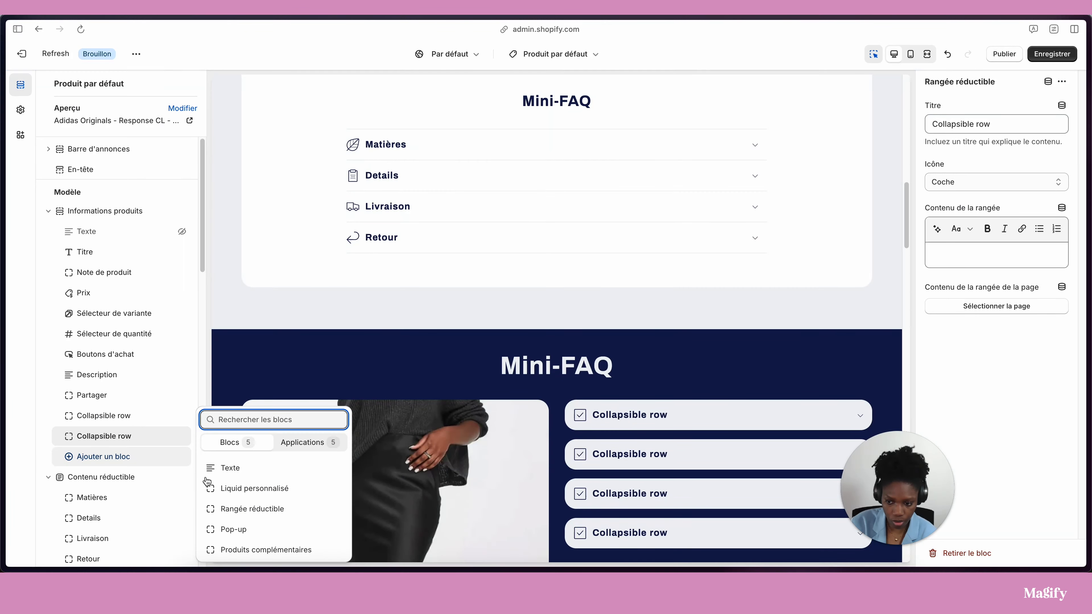
left_click(241, 510)
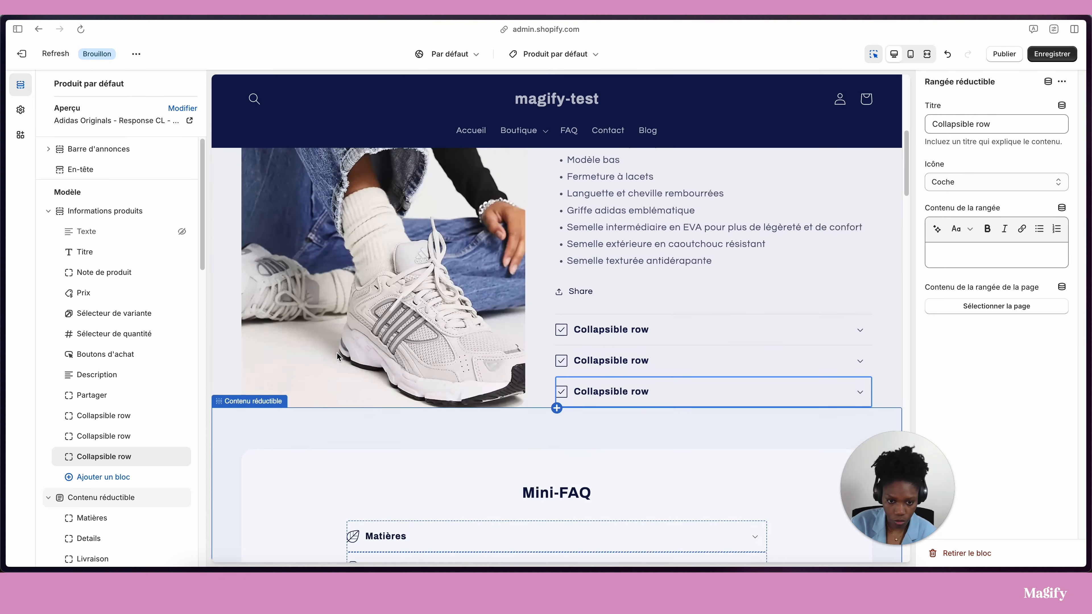
- Review the three new collapsible rows in the product information preview and compare them with the original Mini-FAQ section
scroll(337, 352, "up", 2)
scroll(633, 416, "up", 1)
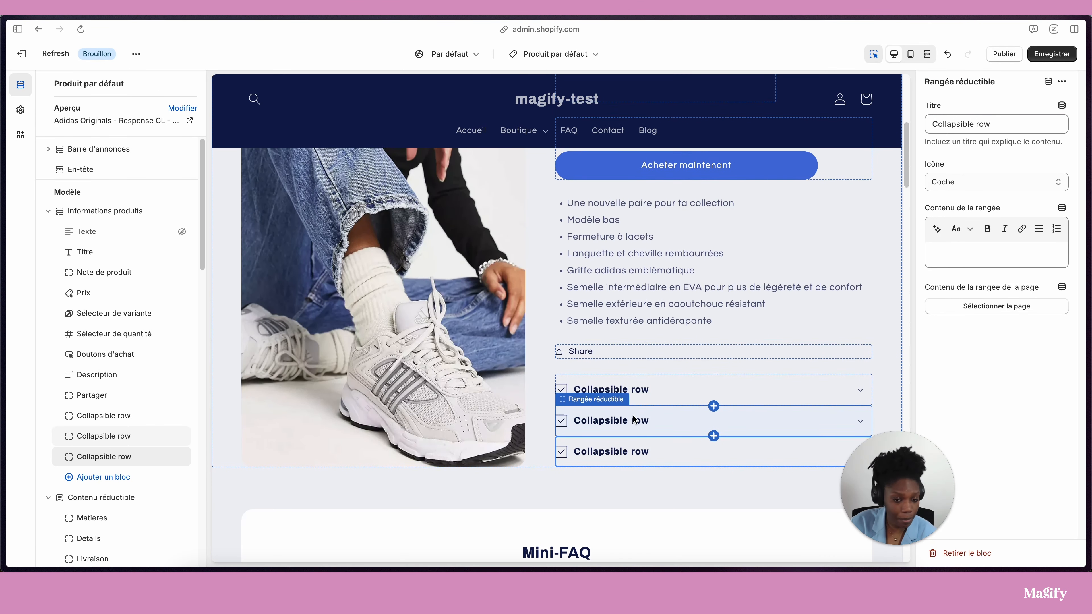
scroll(627, 278, "up", 5)
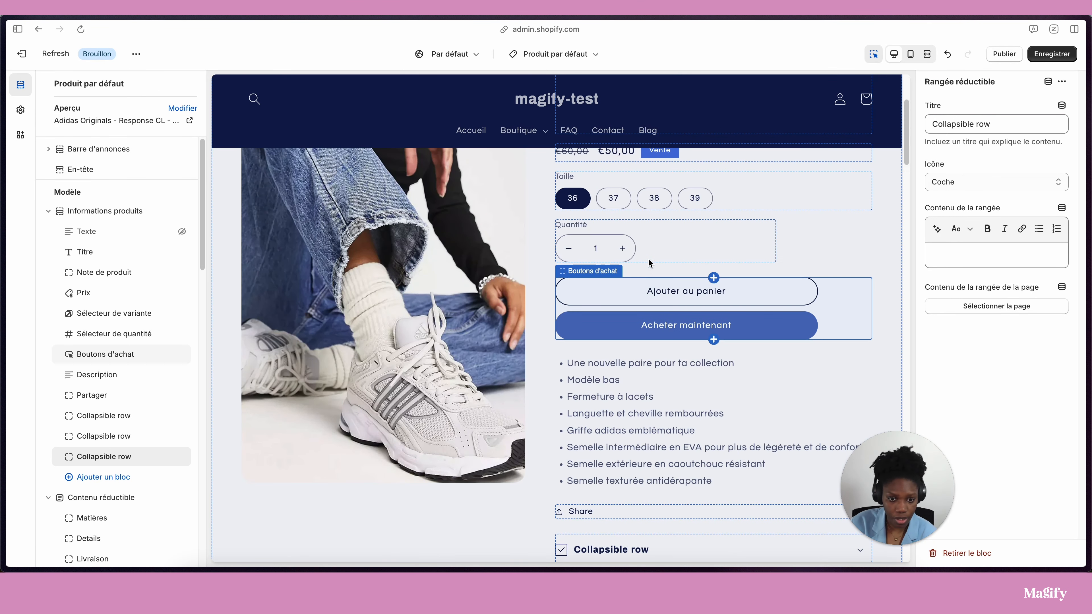
scroll(519, 269, "up", 2)
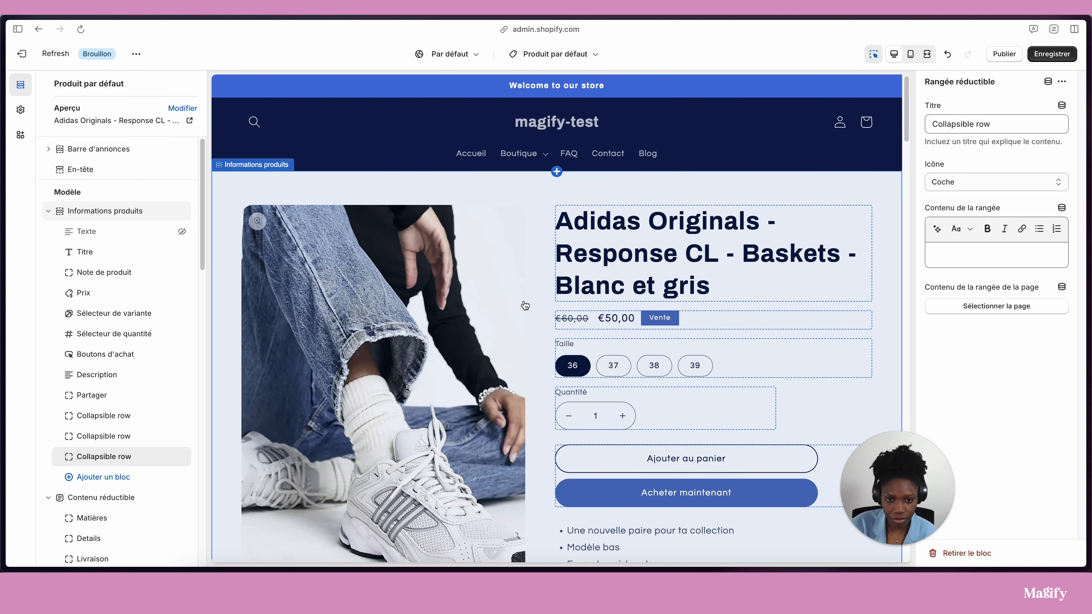
scroll(530, 296, "down", 4)
scroll(534, 300, "down", 5)
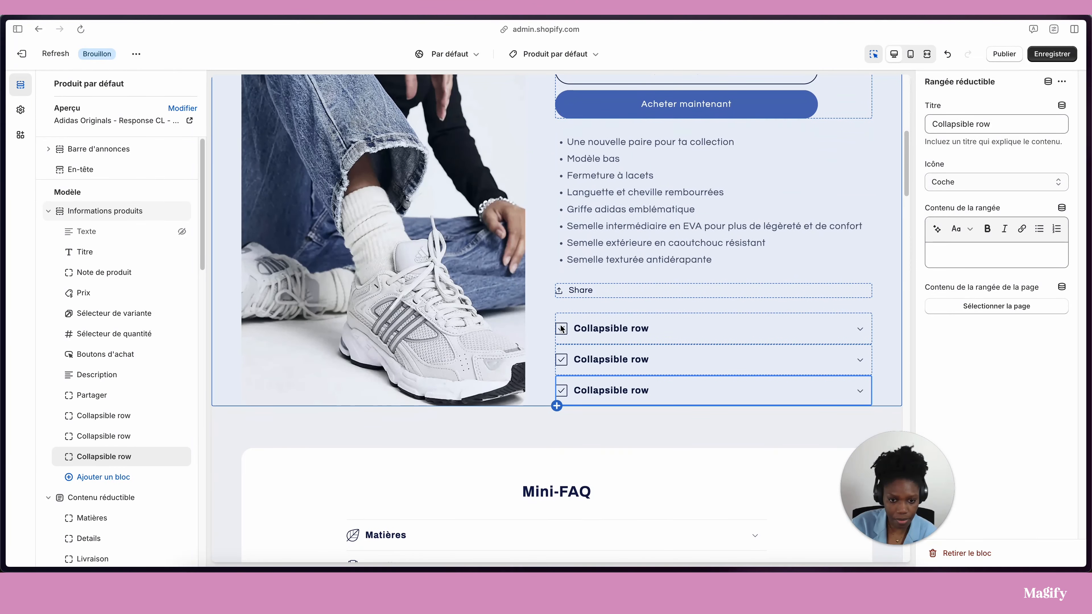
scroll(612, 346, "up", 1)
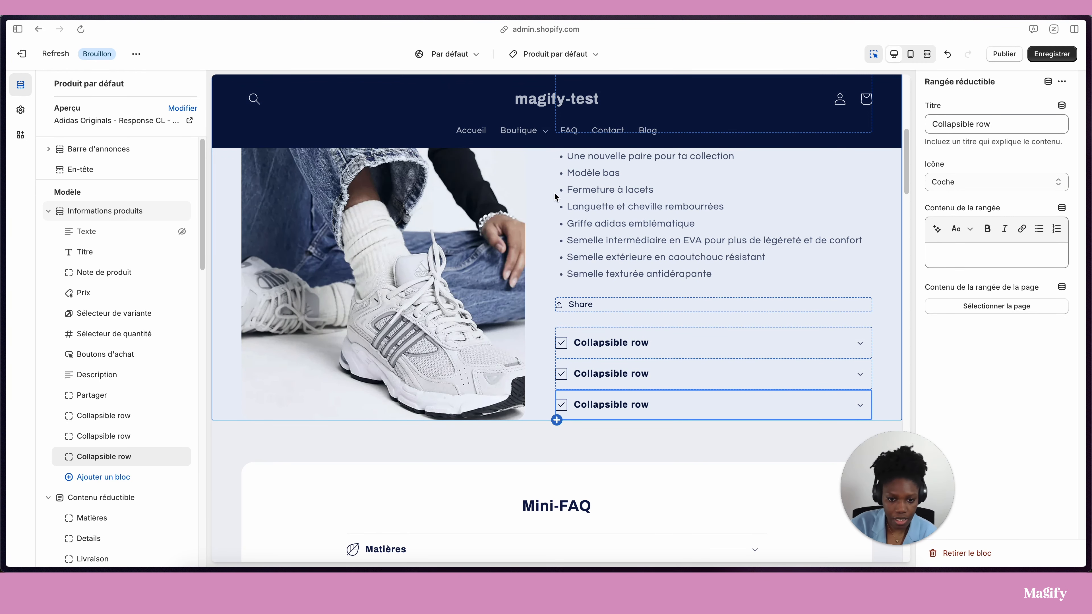
scroll(567, 215, "up", 1)
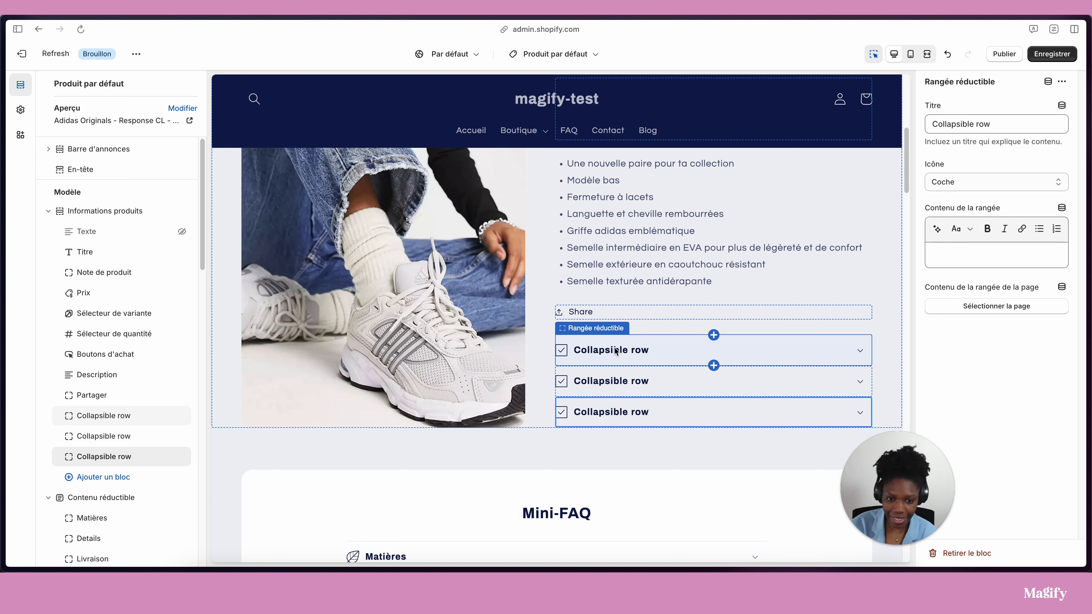
scroll(616, 351, "down", 7)
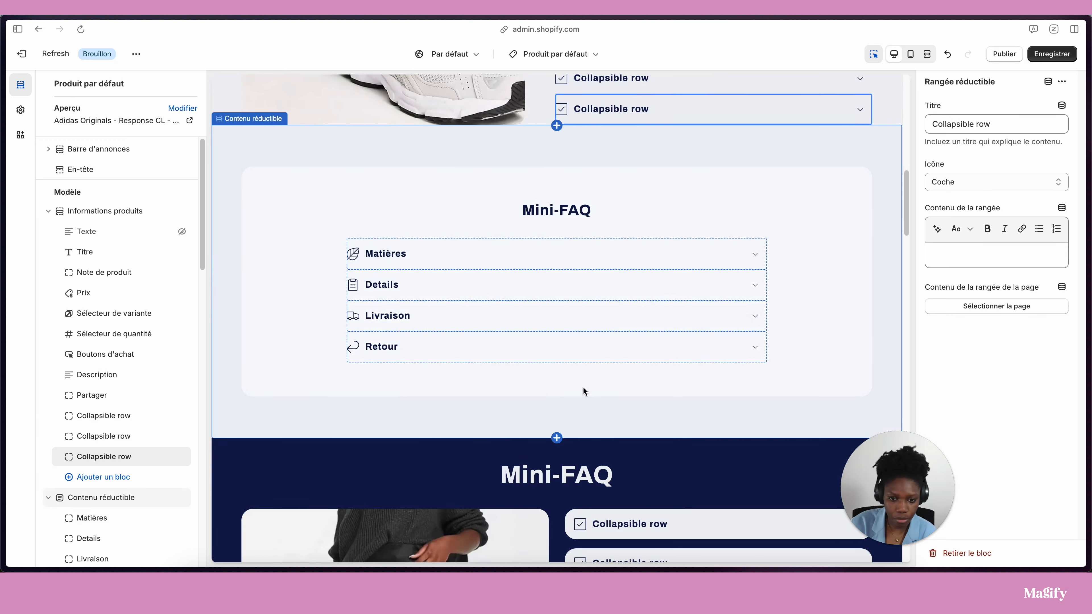
scroll(583, 390, "up", 1)
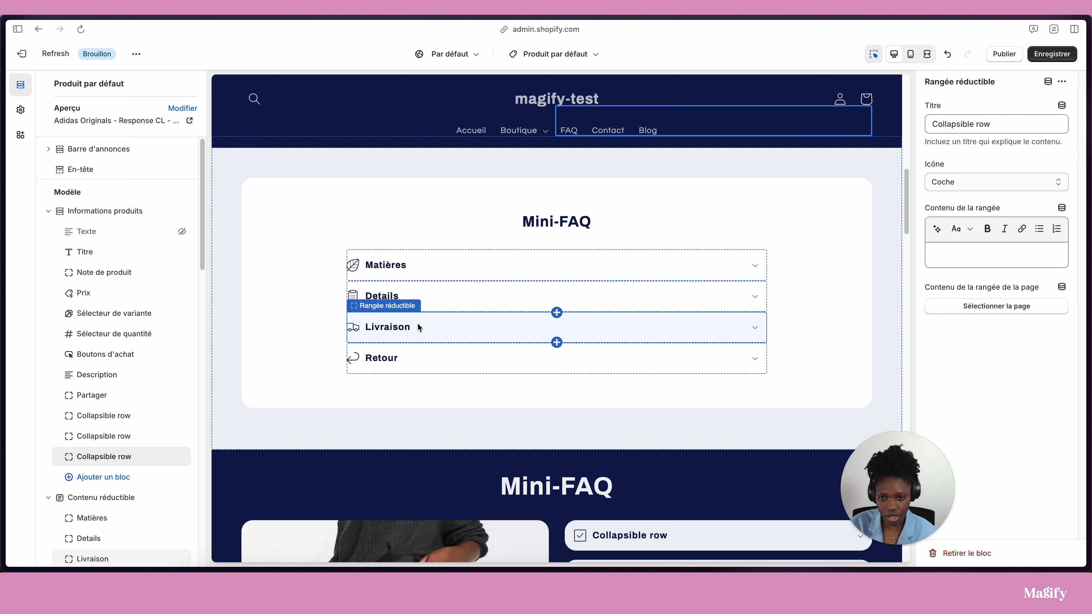
scroll(417, 322, "up", 10)
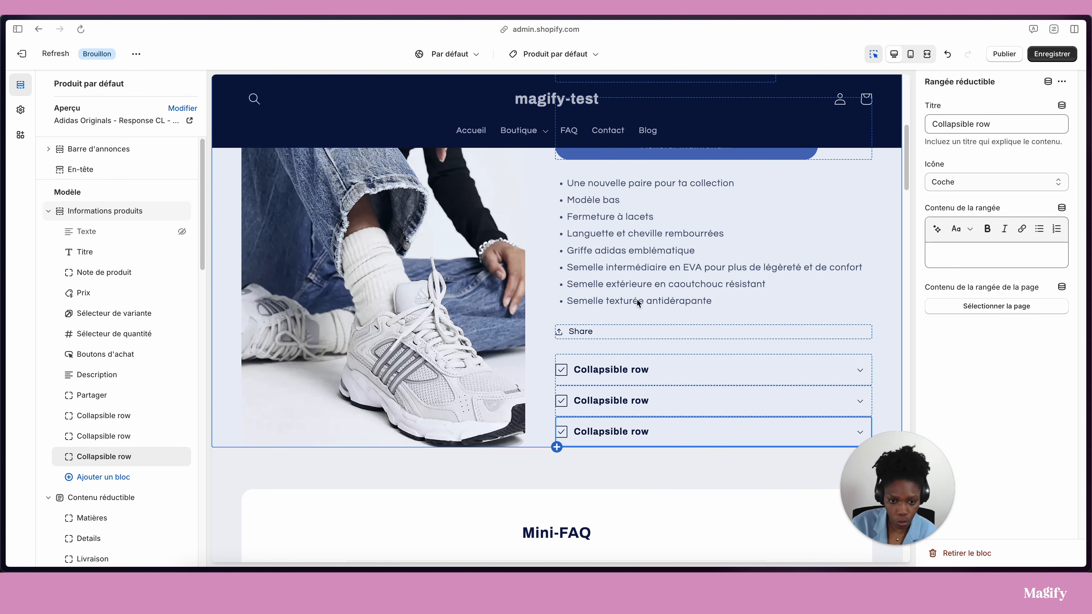
scroll(638, 300, "down", 5)
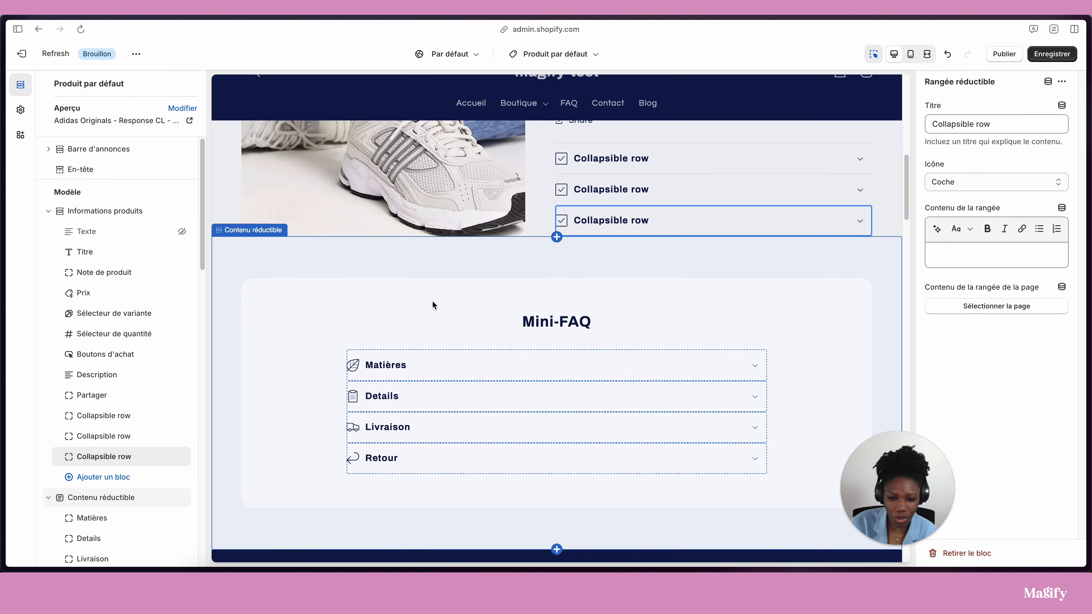
scroll(432, 300, "up", 1)
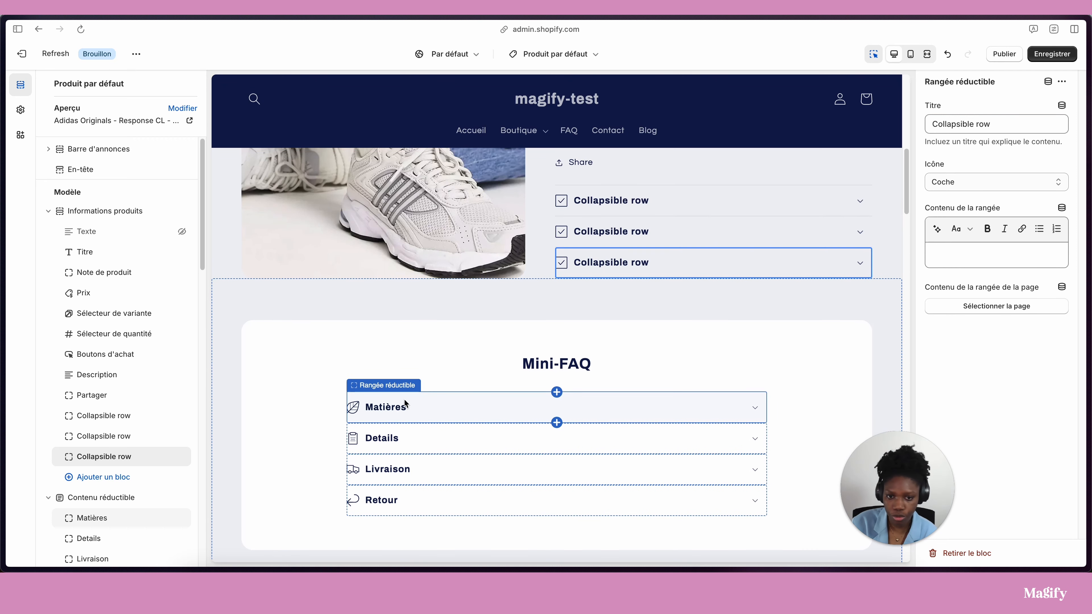
- Delete the three collapsible rows from the product information section
left_click(645, 206)
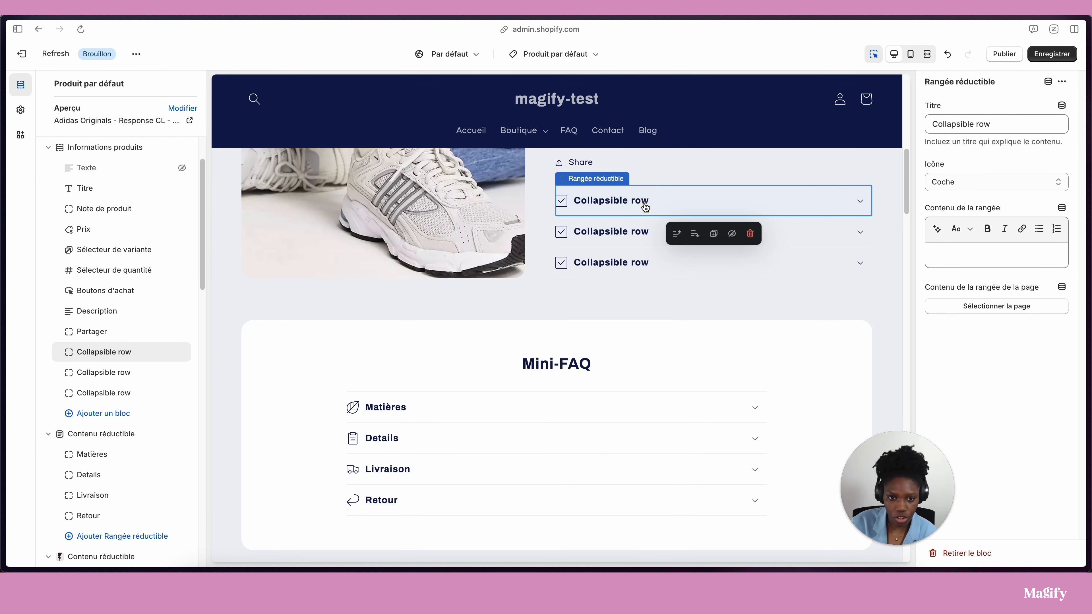
left_click(167, 353)
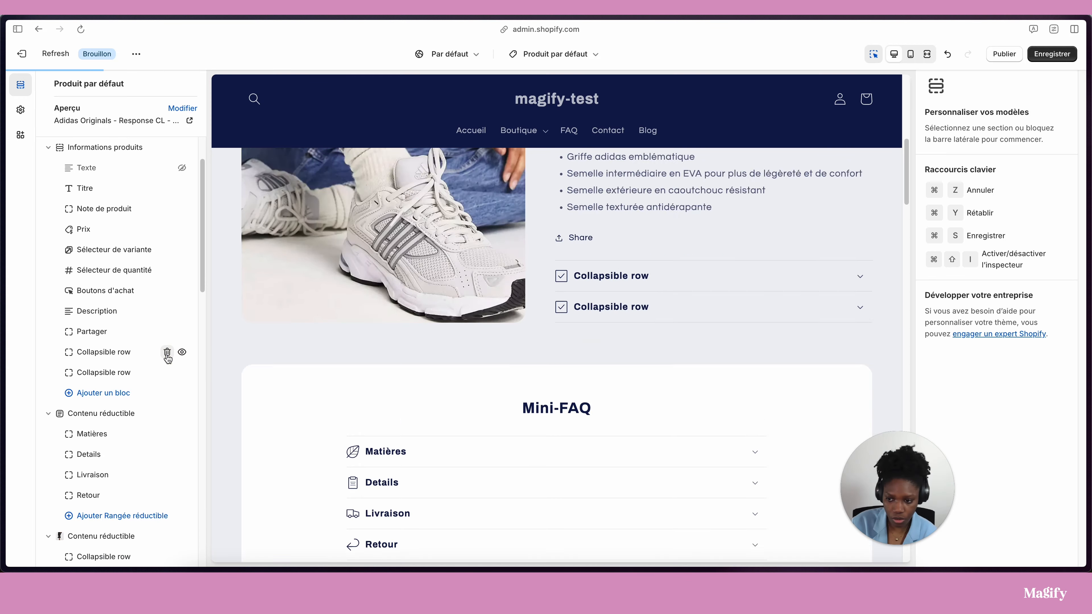
left_click(167, 354)
left_click(166, 355)
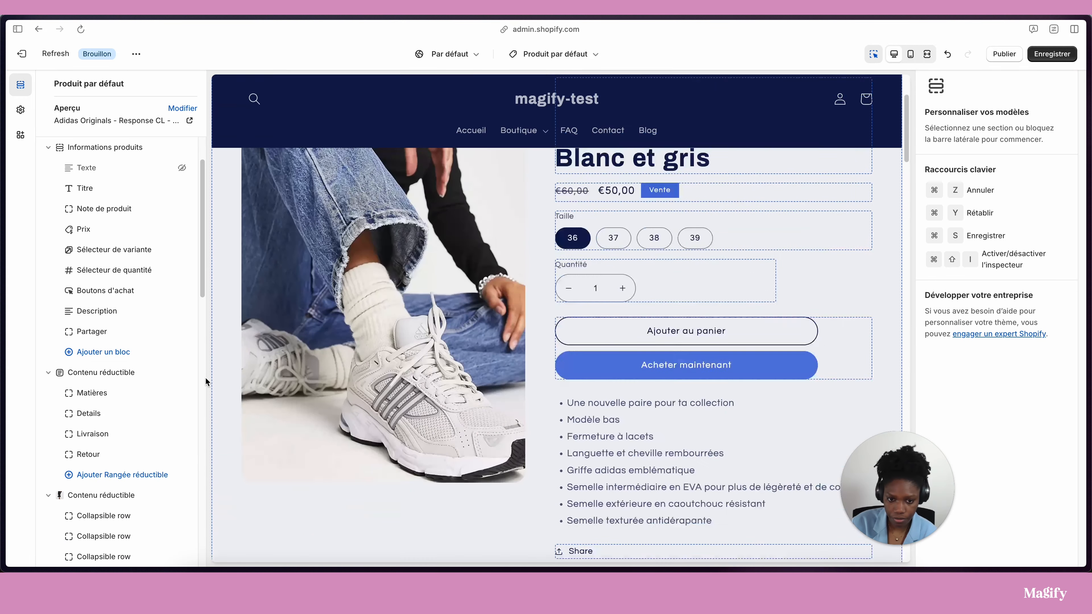
- Set the title of the first collapsible row in the dark Mini-FAQ section to "Quels sont les délais de livraison ?"
scroll(205, 378, "down", 8)
scroll(221, 380, "down", 10)
scroll(222, 381, "up", 1)
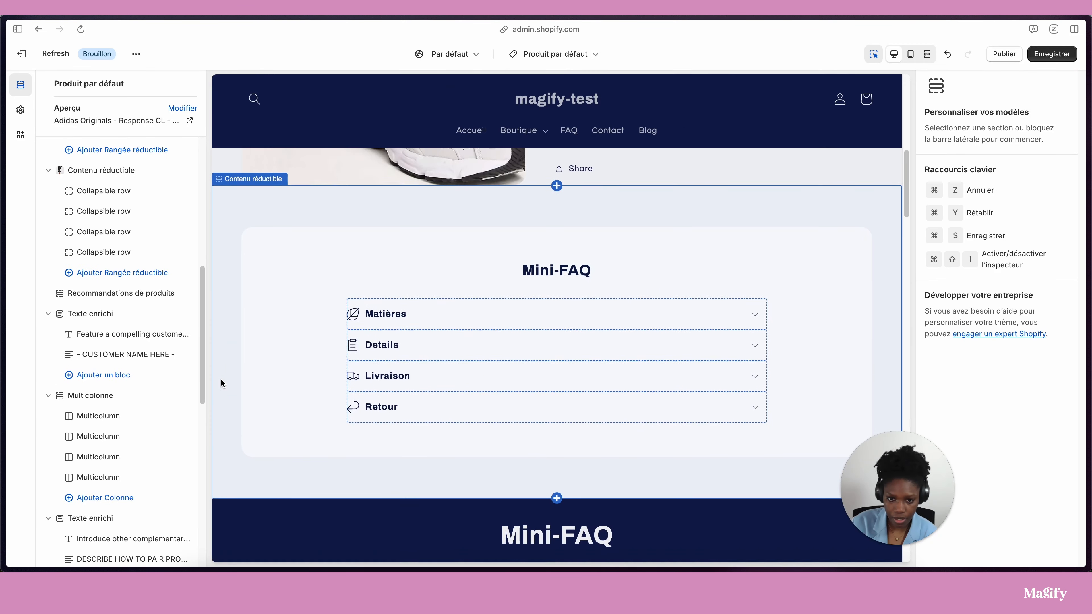
left_click(242, 391)
scroll(643, 265, "down", 10)
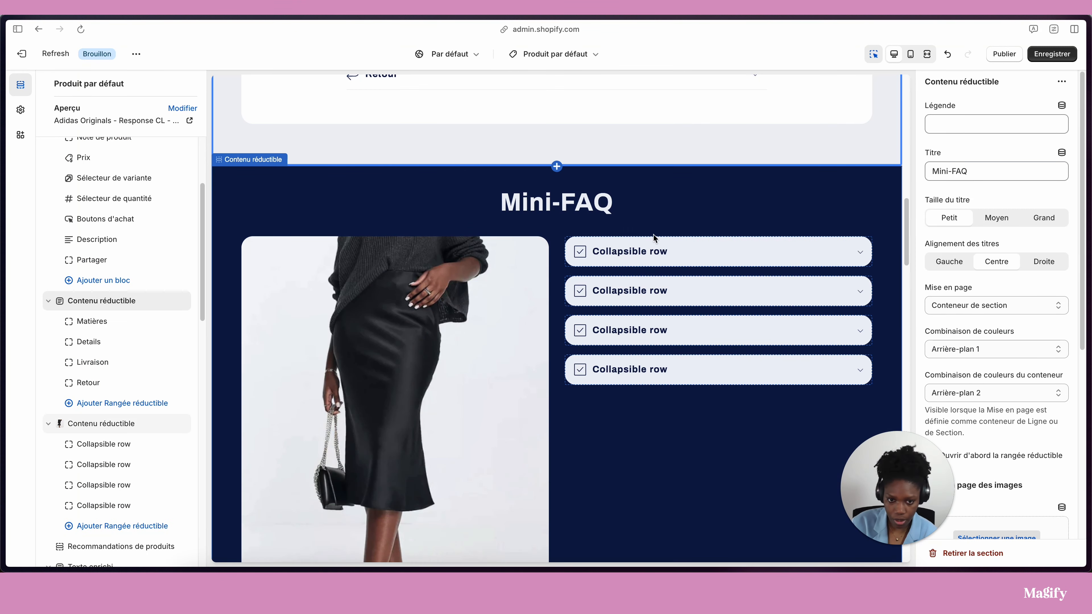
left_click(654, 249)
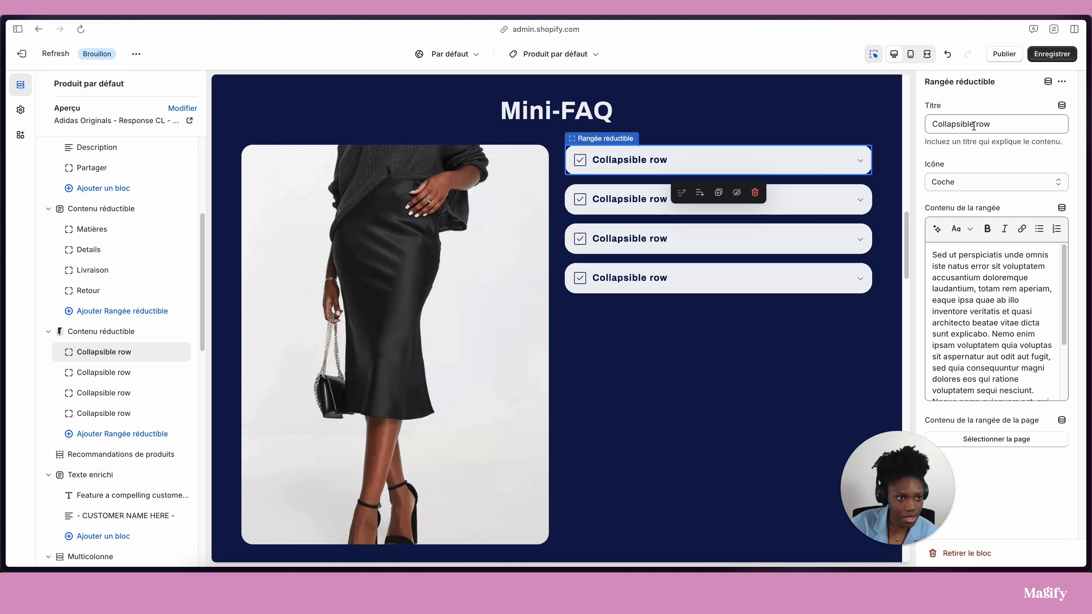
left_click(972, 125)
key("super+a")
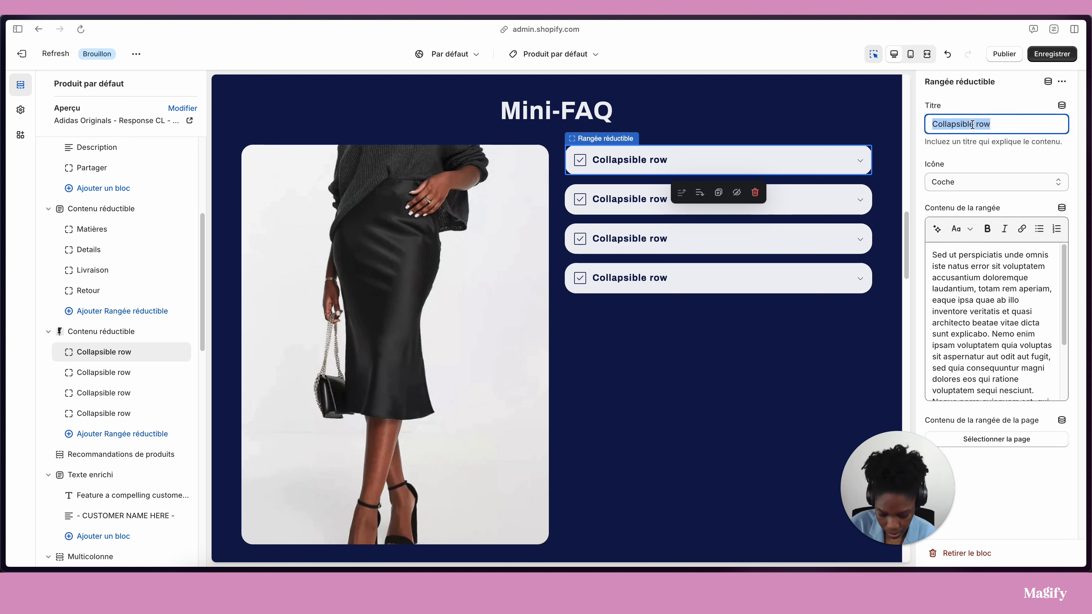
type("Quel")
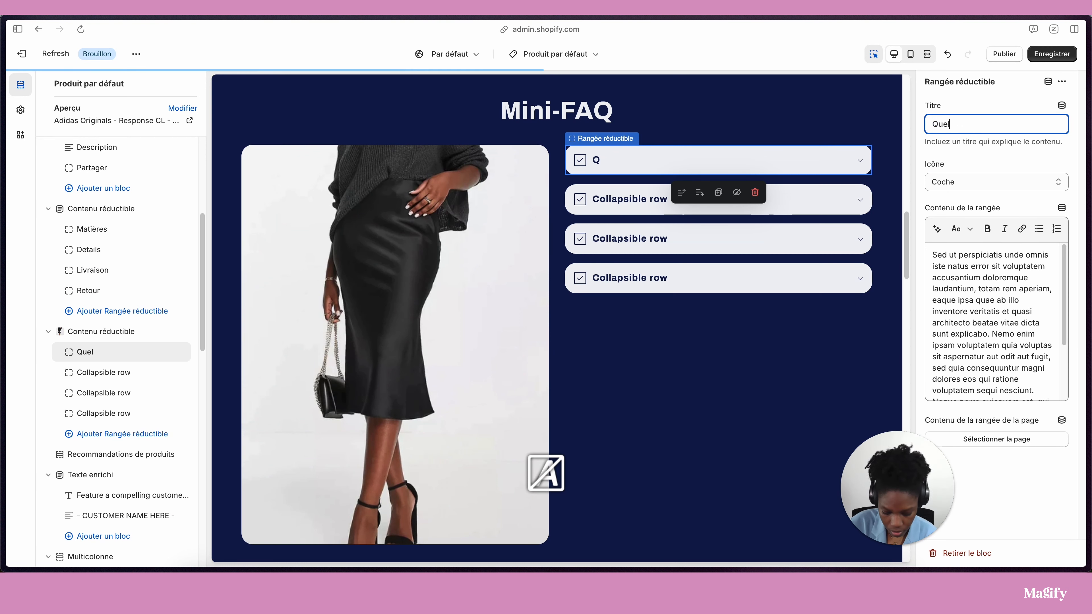
type("s sont les d")
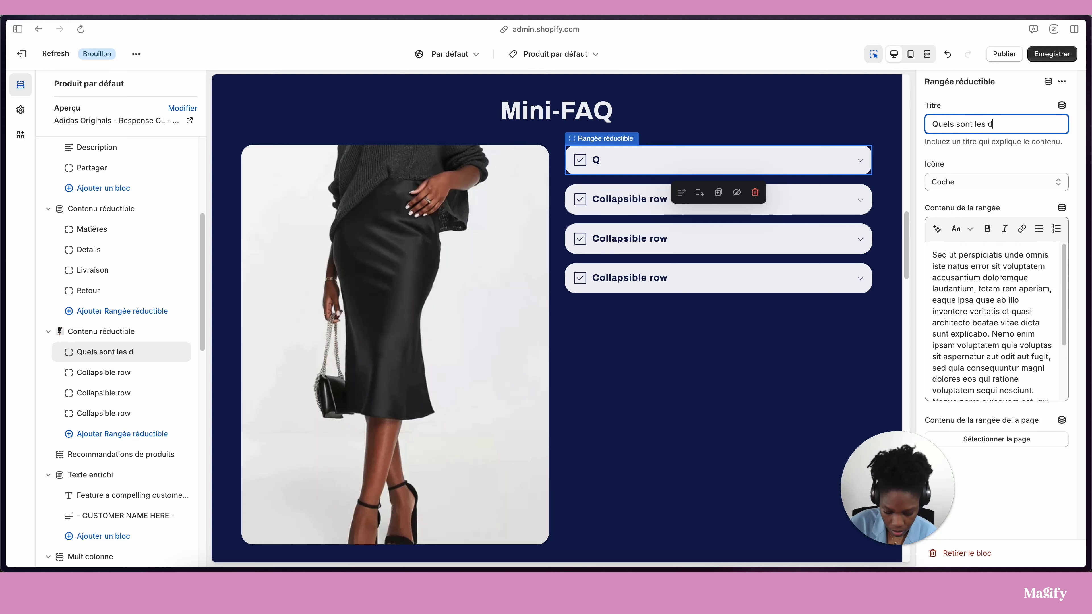
type("élais de li")
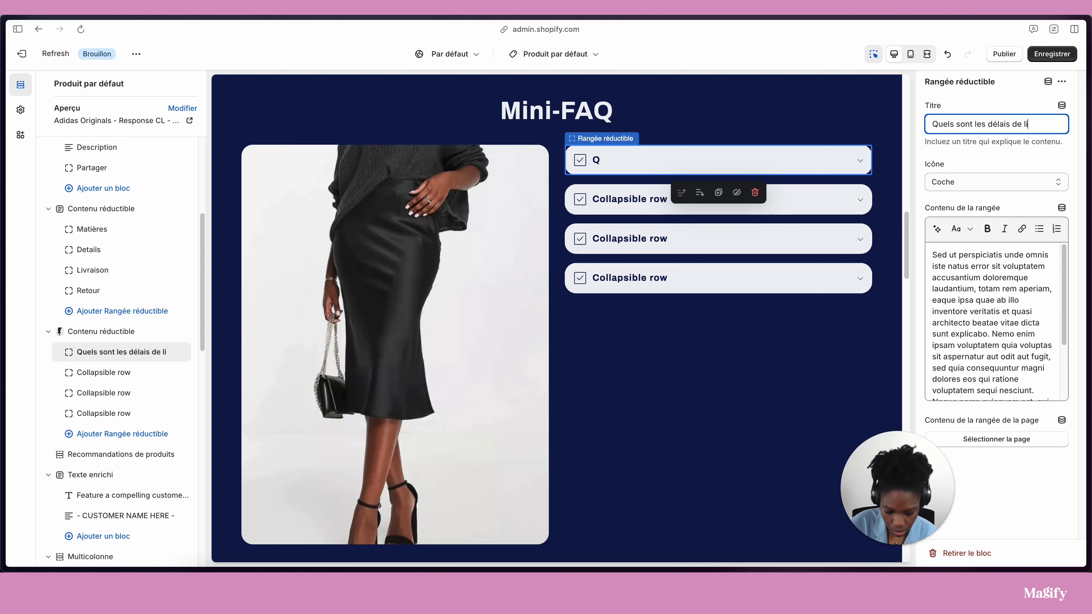
type("vraison ?")
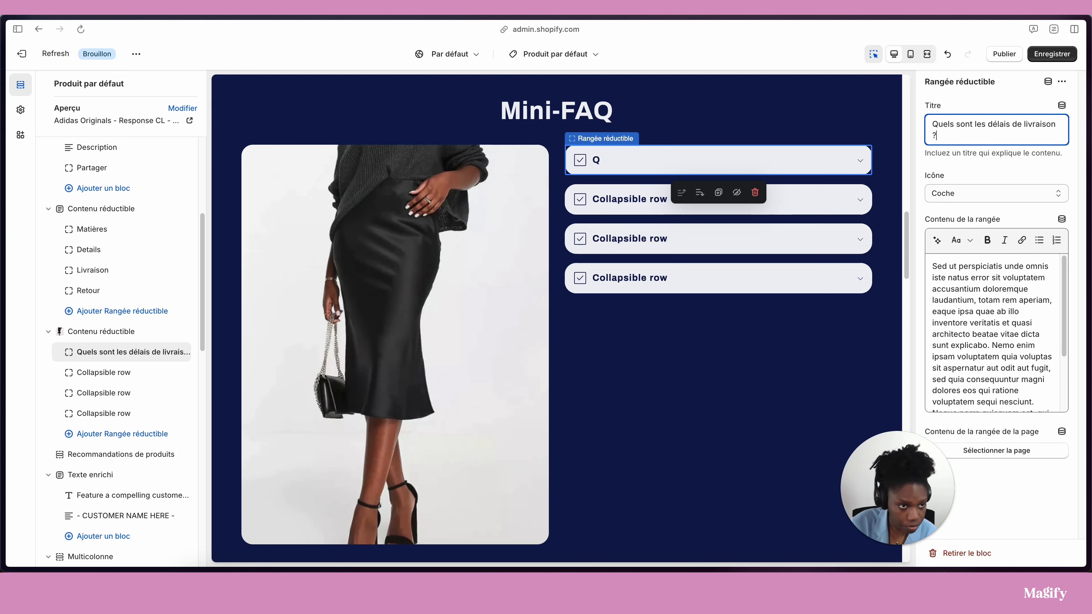
- Change the icon of the delivery-time question row to "Boîte"
left_click(986, 195)
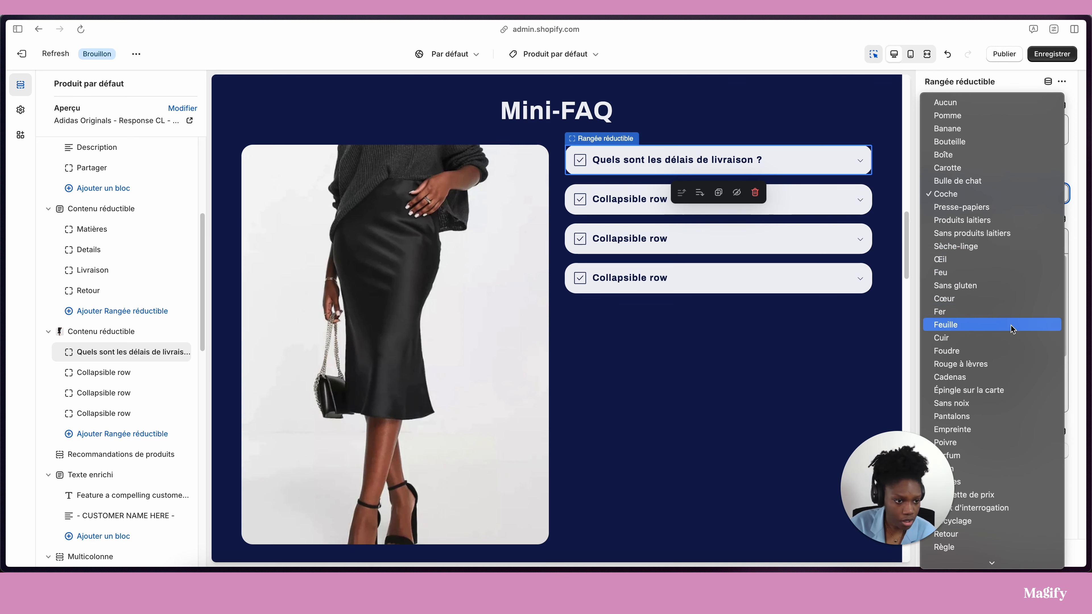
scroll(991, 428, "down", 4)
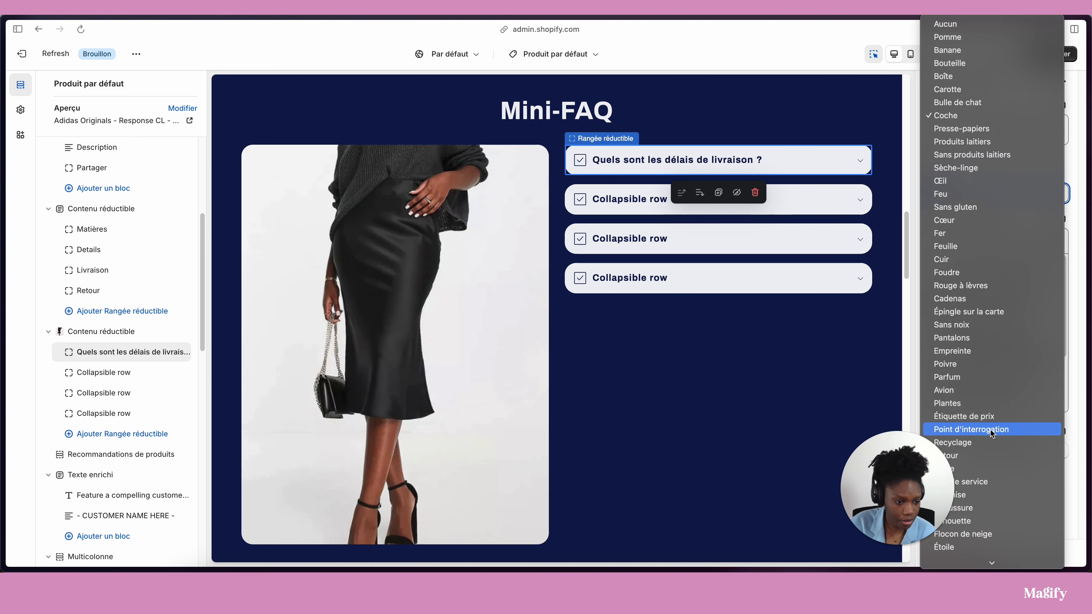
scroll(991, 433, "down", 2)
scroll(993, 432, "up", 1)
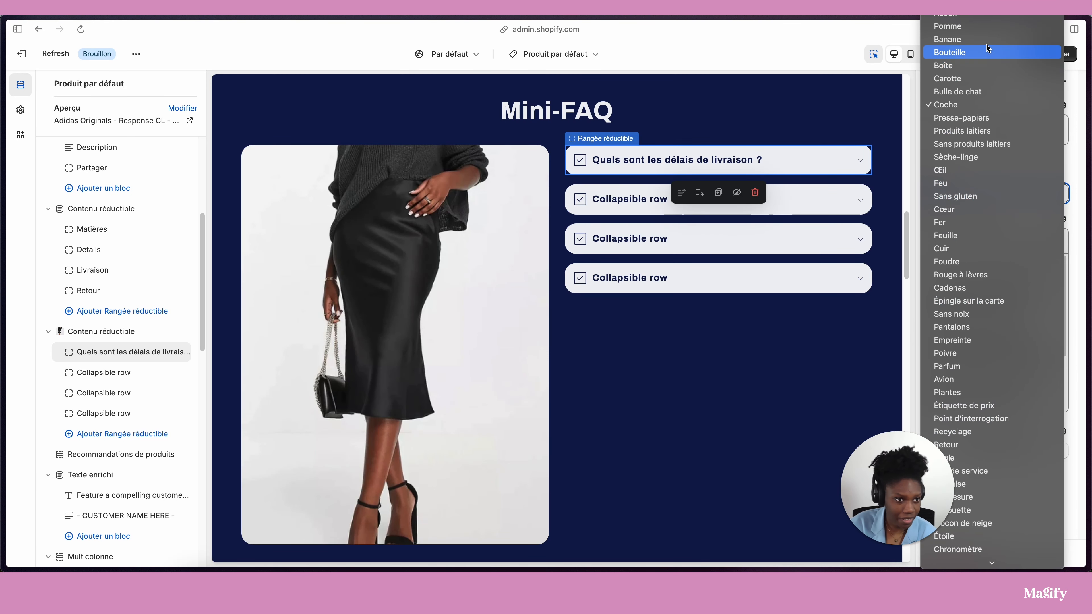
left_click(943, 65)
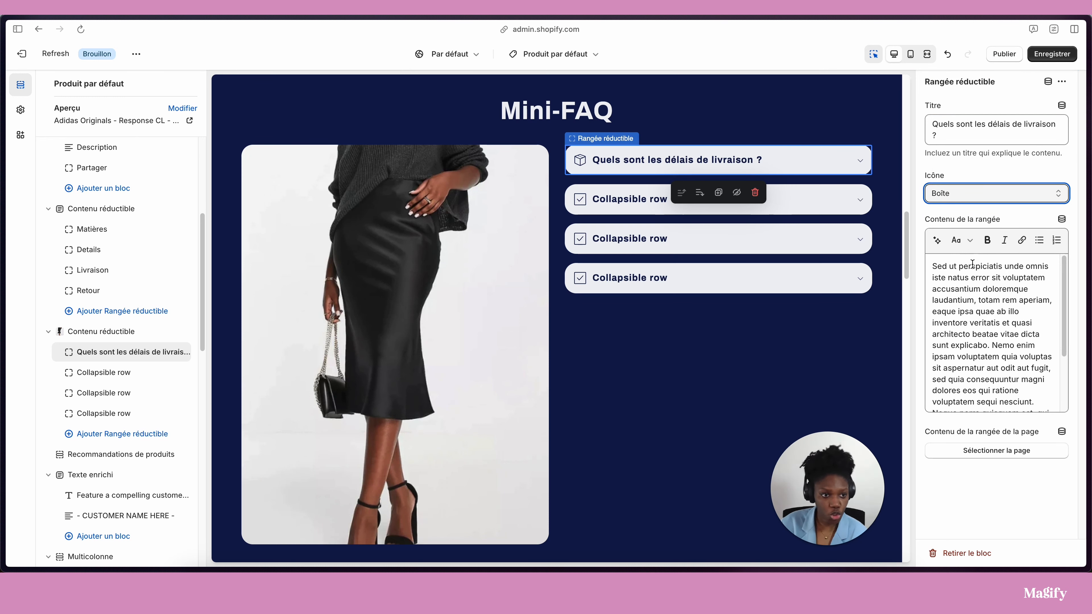
- Examine the placeholder text in the delivery-time question row's content
left_click(966, 279)
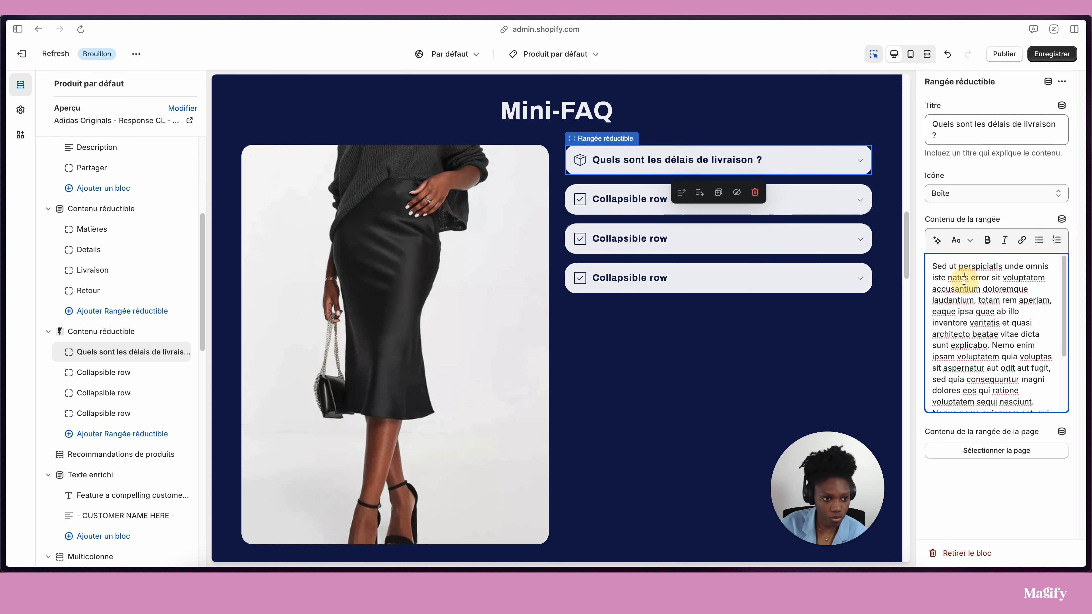
left_click_drag(933, 266, 997, 453)
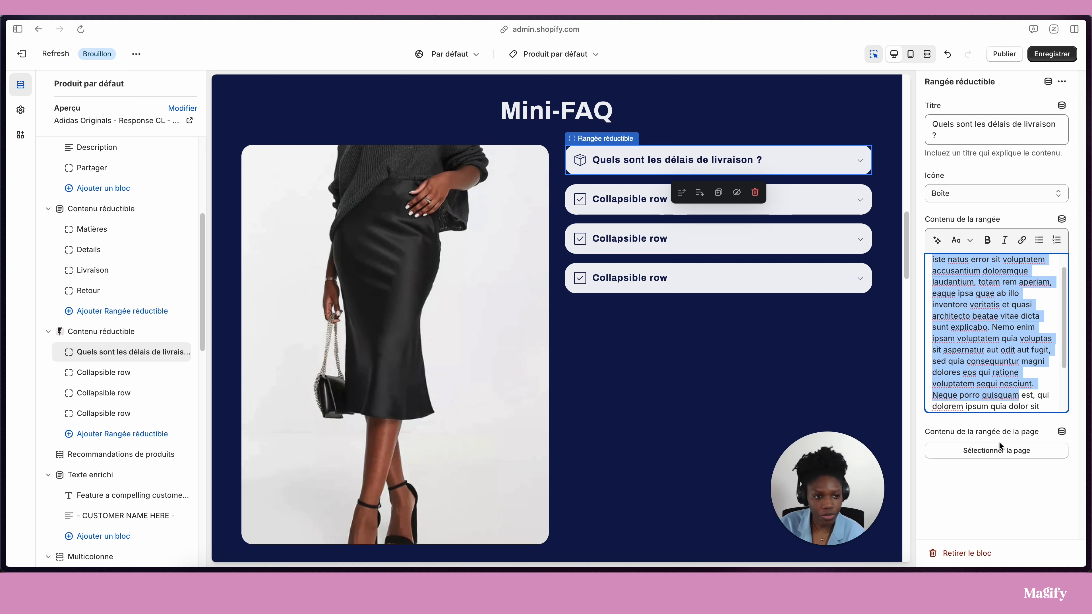
left_click(969, 297)
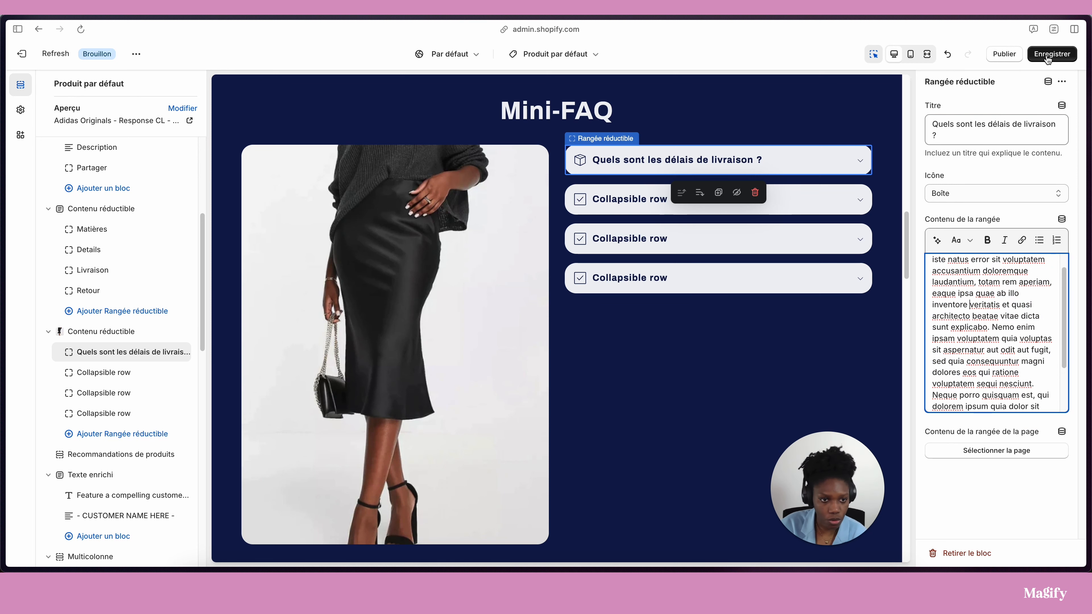
- Save the changes made to the default product template
left_click(1038, 60)
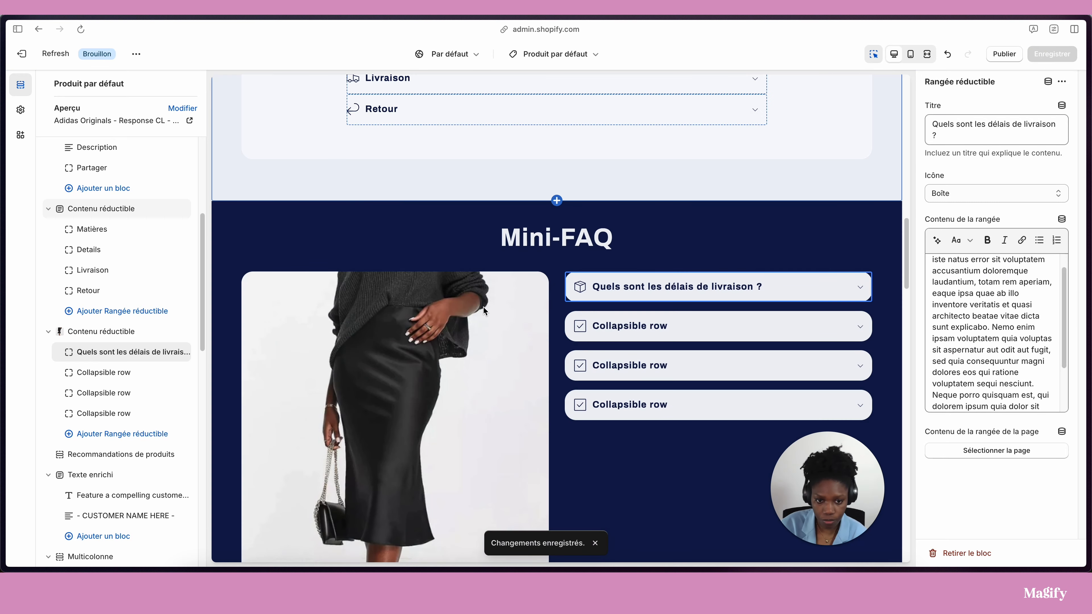
- Review the product page preview, from the product title and description through the two Mini-FAQ sections
scroll(479, 315, "up", 5)
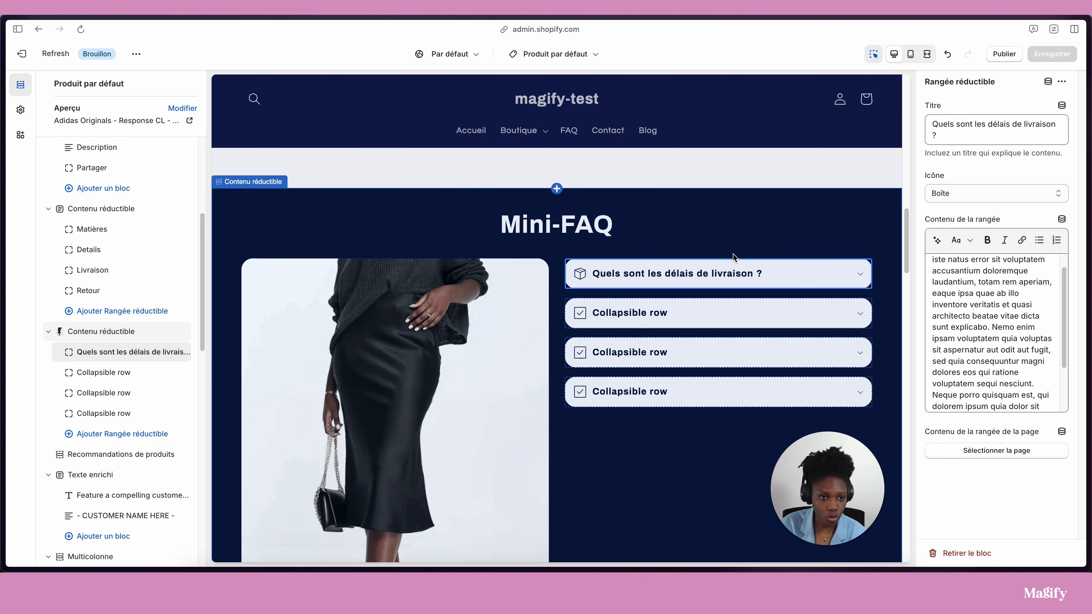
scroll(734, 255, "up", 15)
scroll(742, 254, "up", 5)
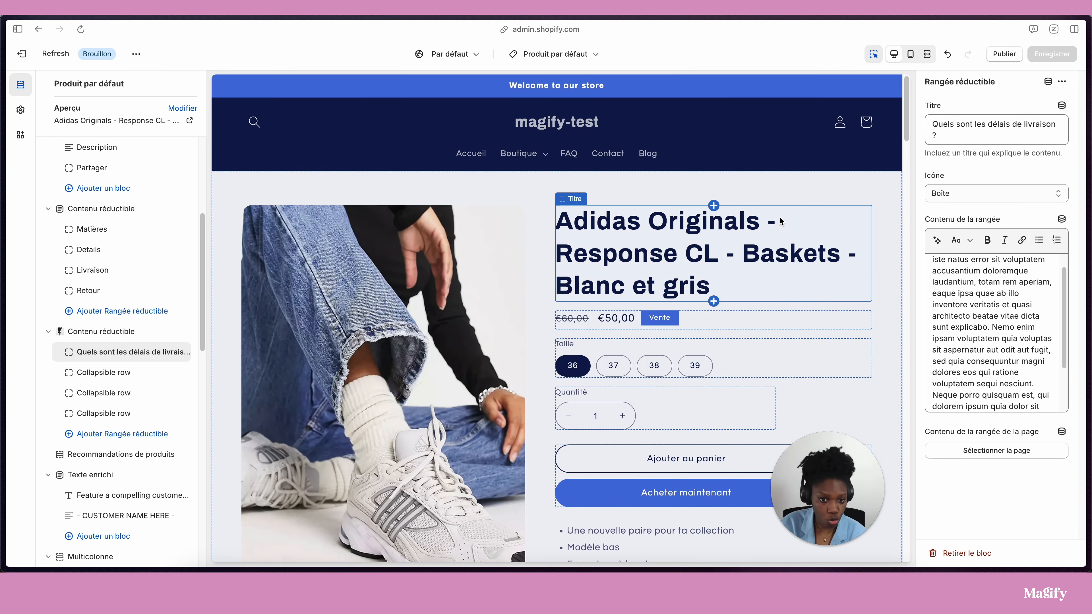
scroll(691, 351, "down", 2)
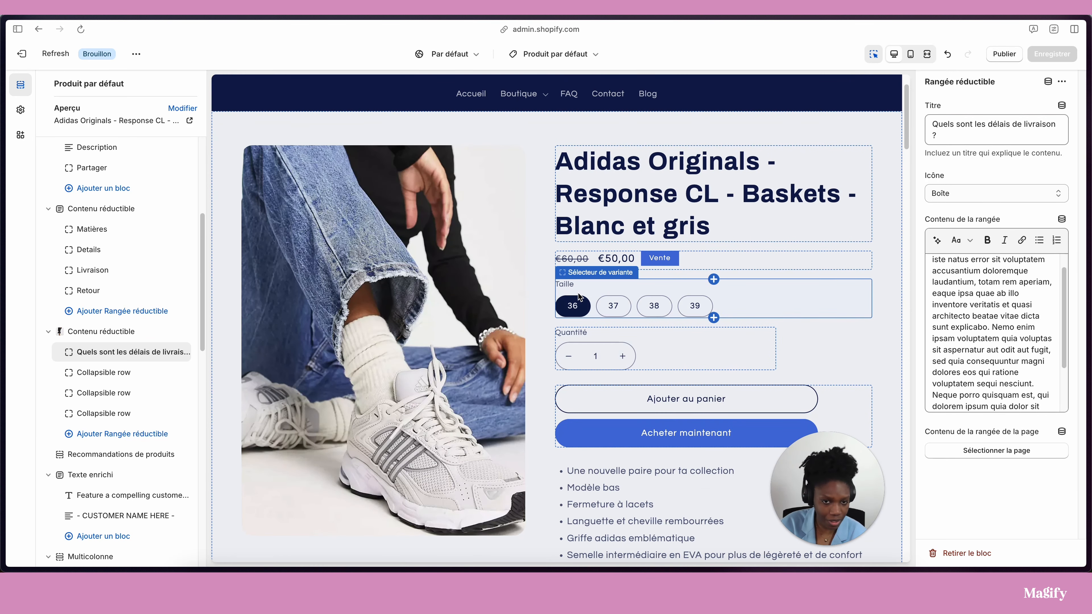
scroll(578, 293, "up", 2)
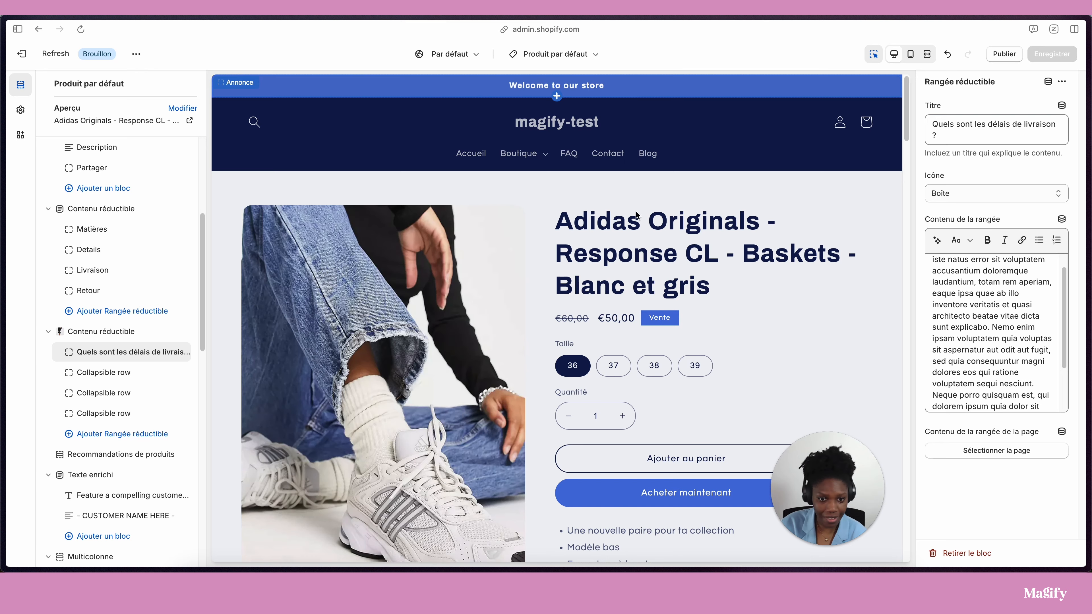
scroll(642, 306, "down", 5)
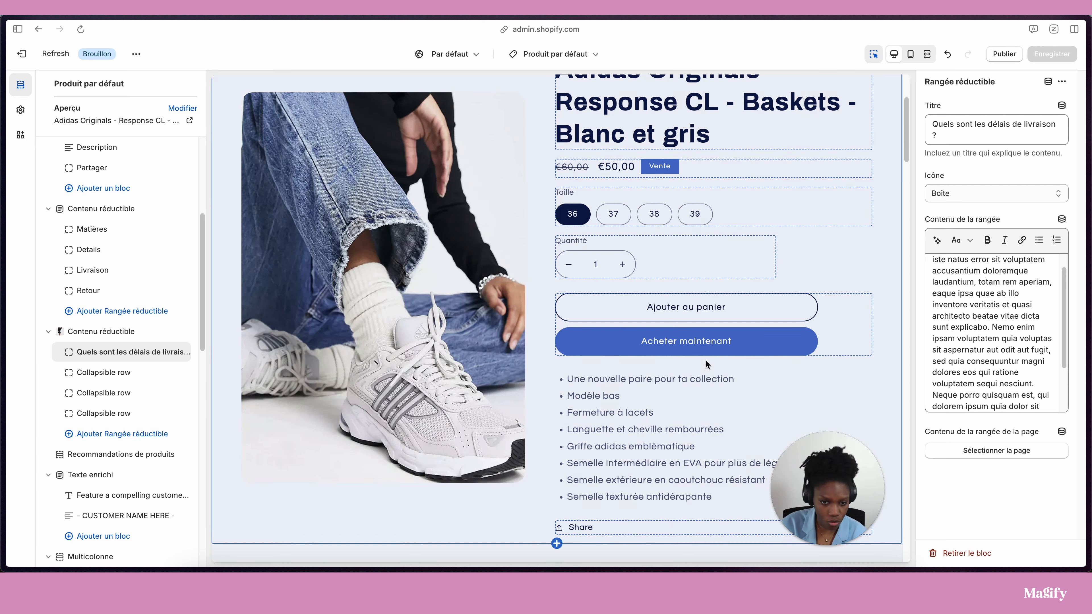
scroll(609, 390, "down", 10)
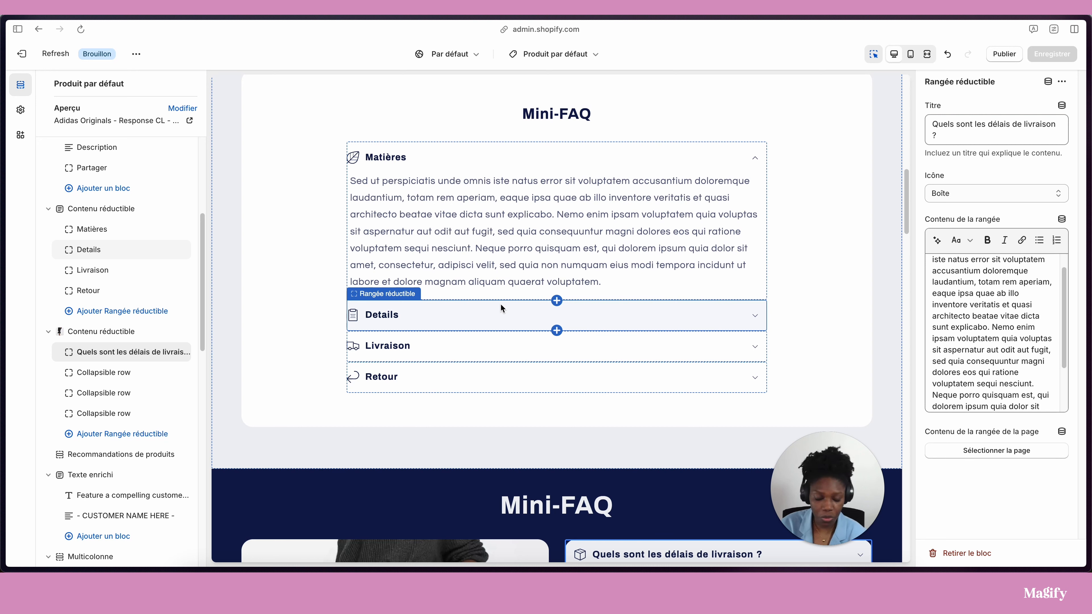
scroll(671, 391, "down", 4)
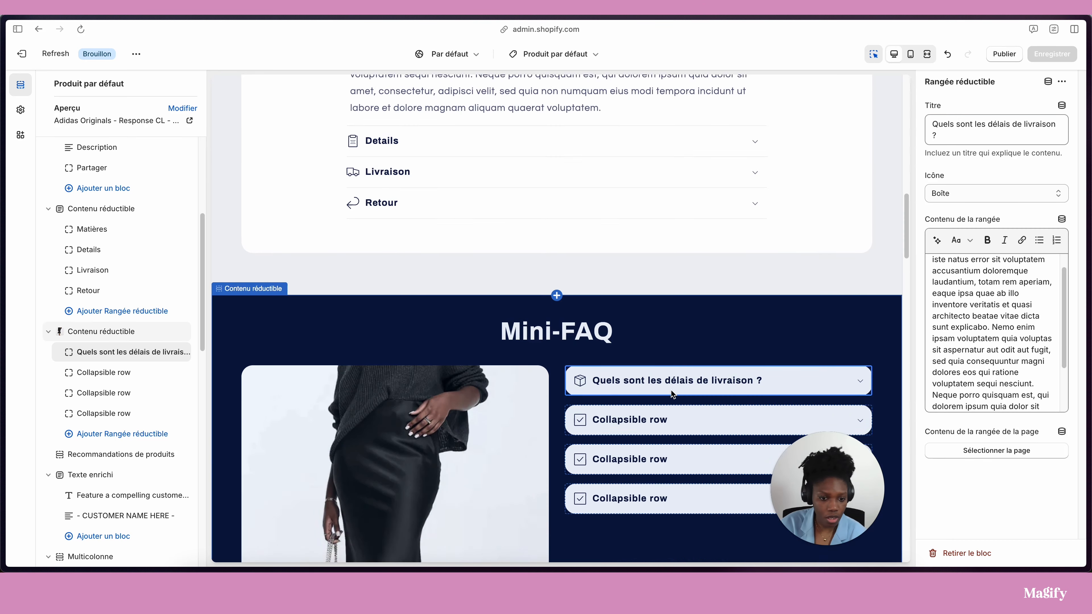
scroll(670, 389, "down", 3)
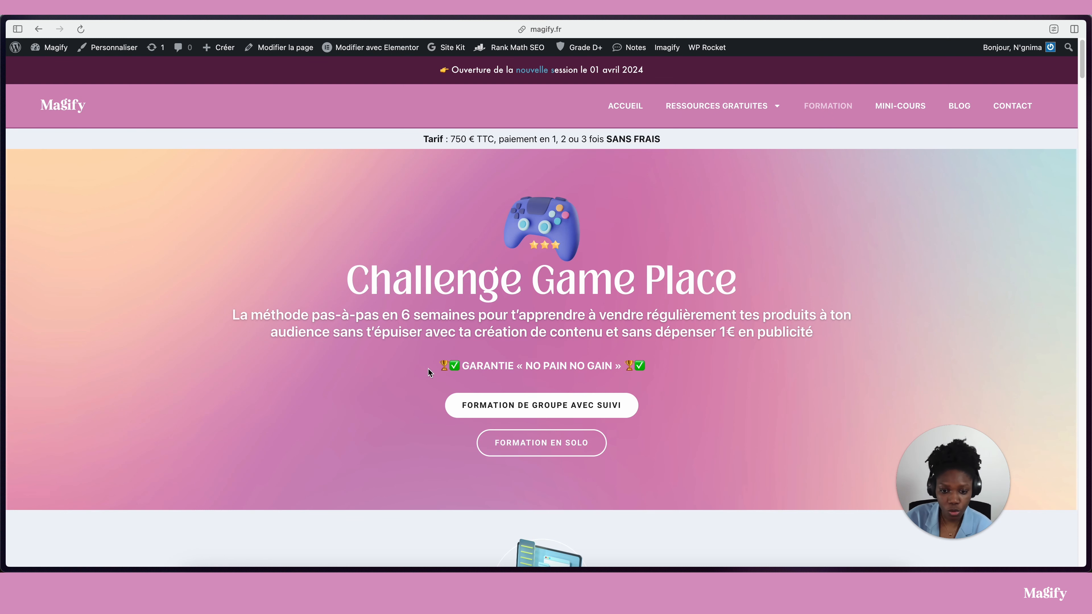
- Examine the Challenge Game Place training page on magify.fr, including its modules, included benefits, guarantee and coach presentation
scroll(429, 369, "down", 1)
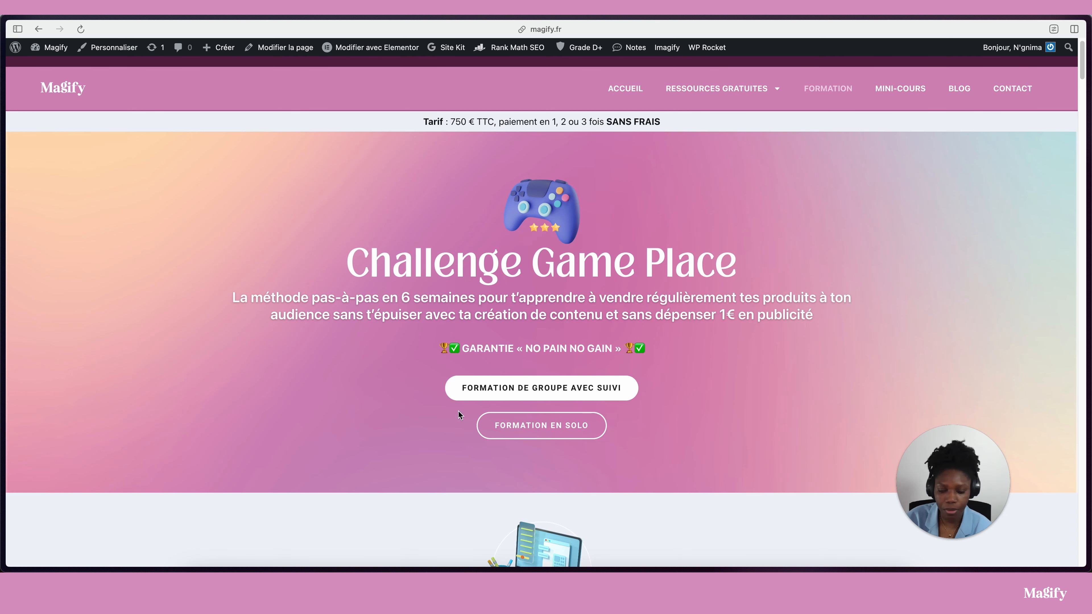
scroll(530, 236, "down", 15)
scroll(530, 236, "up", 1)
scroll(231, 271, "down", 7)
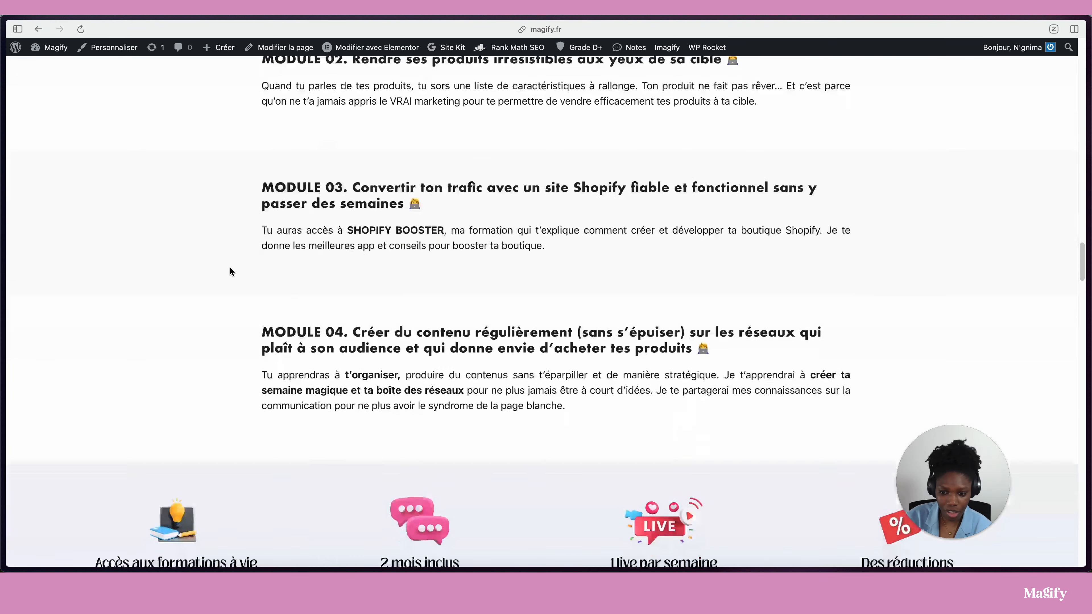
scroll(231, 272, "up", 6)
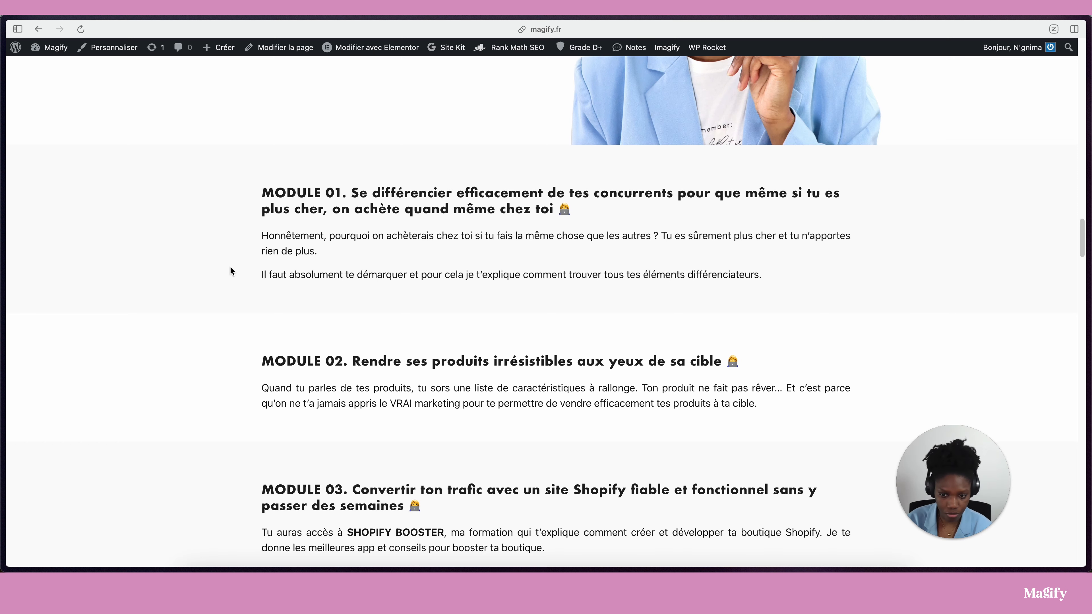
scroll(231, 270, "down", 20)
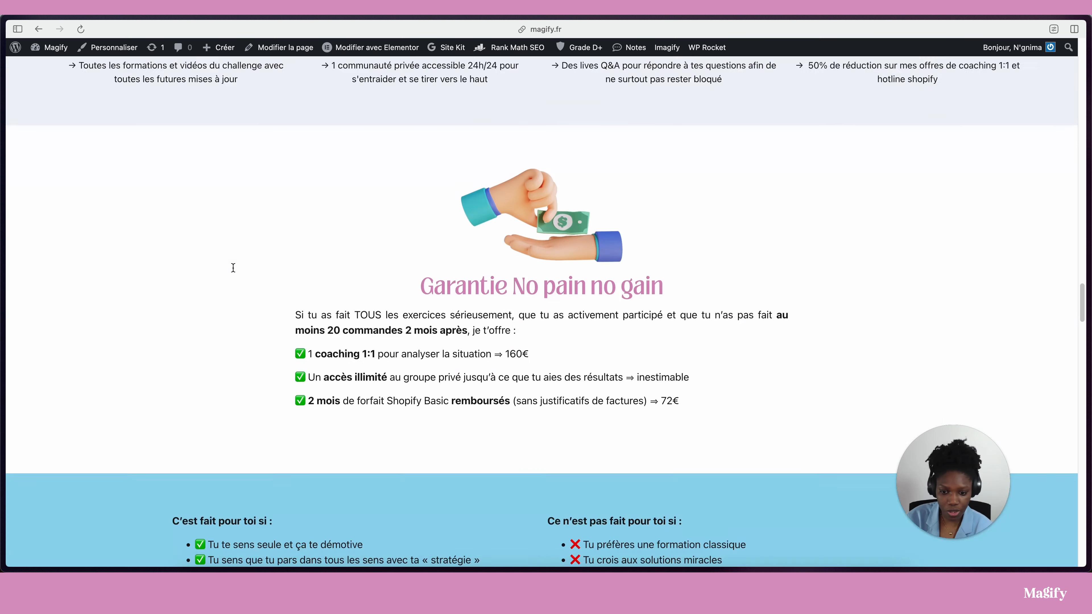
scroll(232, 268, "up", 20)
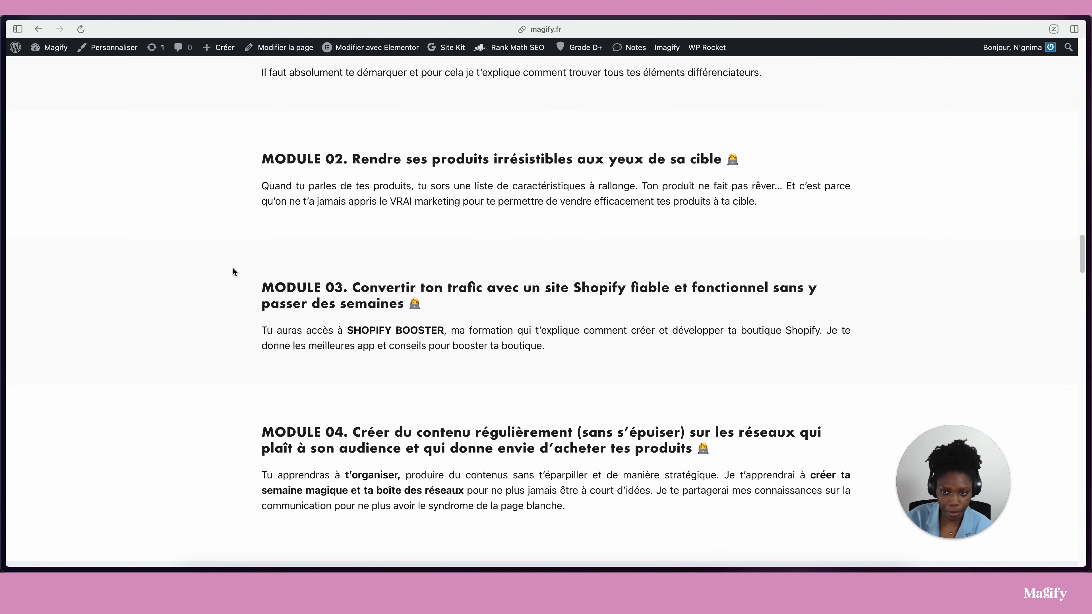
scroll(233, 268, "down", 1)
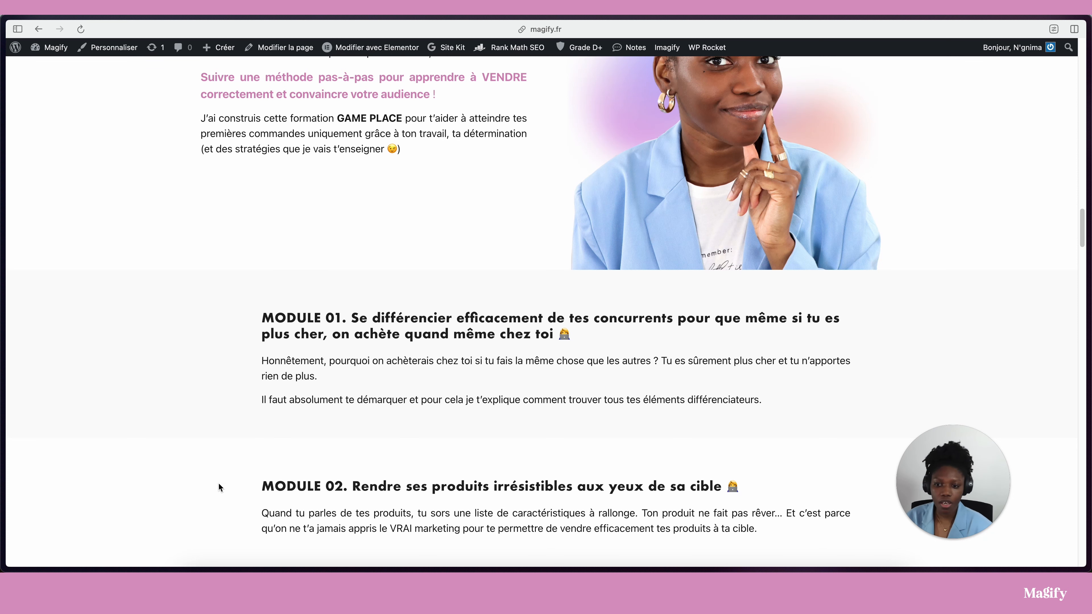
scroll(266, 408, "down", 3)
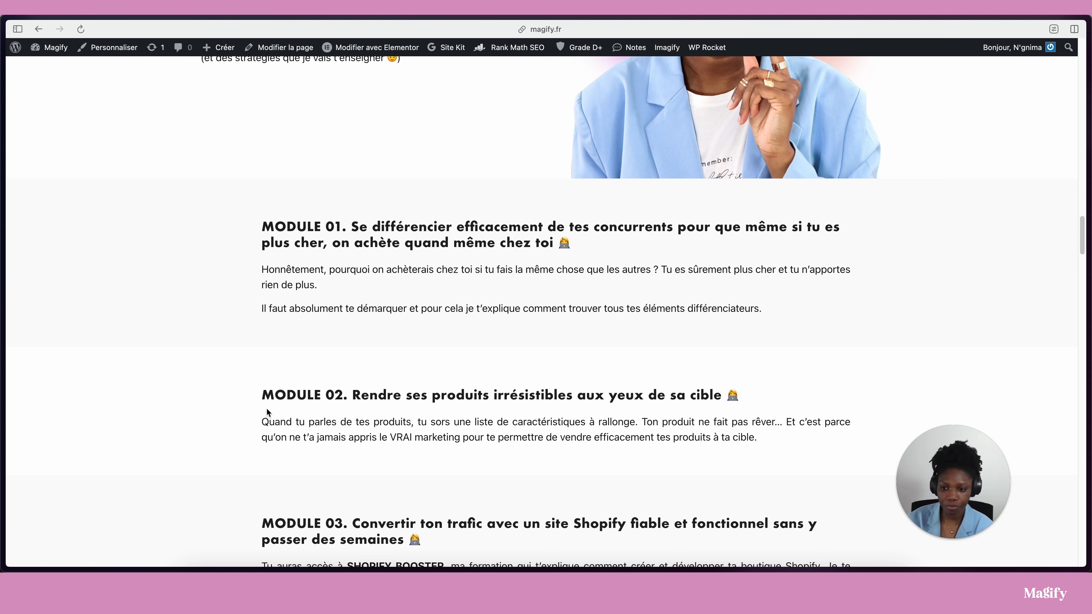
scroll(318, 255, "down", 5)
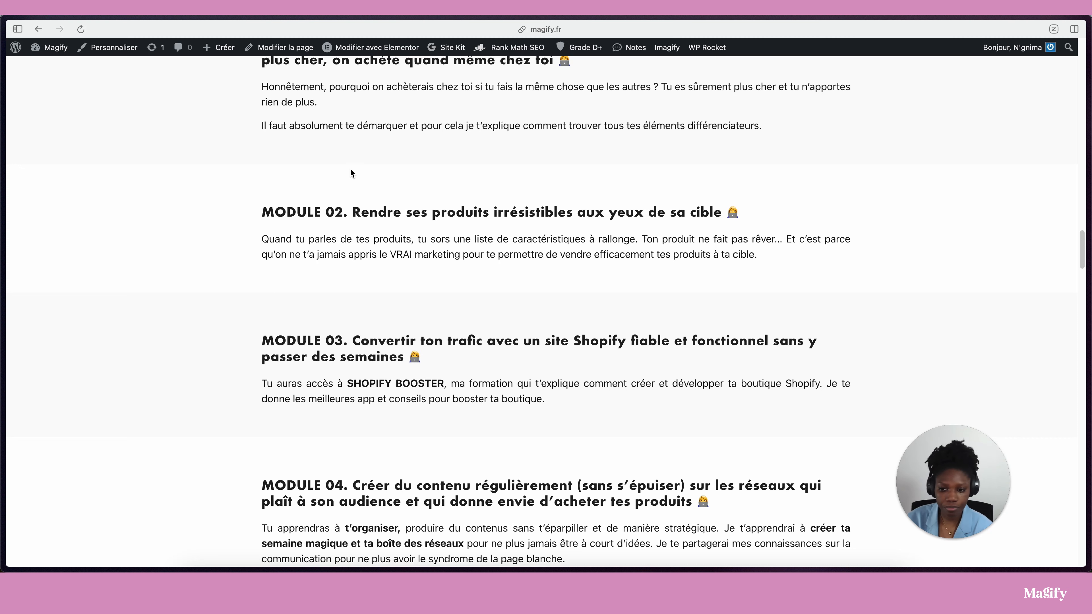
scroll(353, 184, "down", 3)
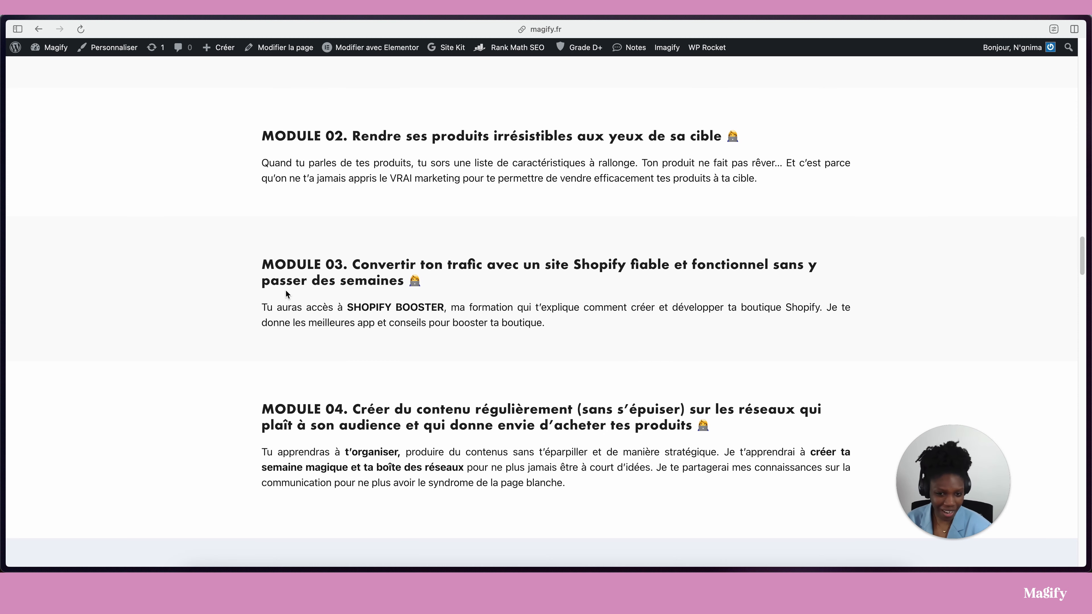
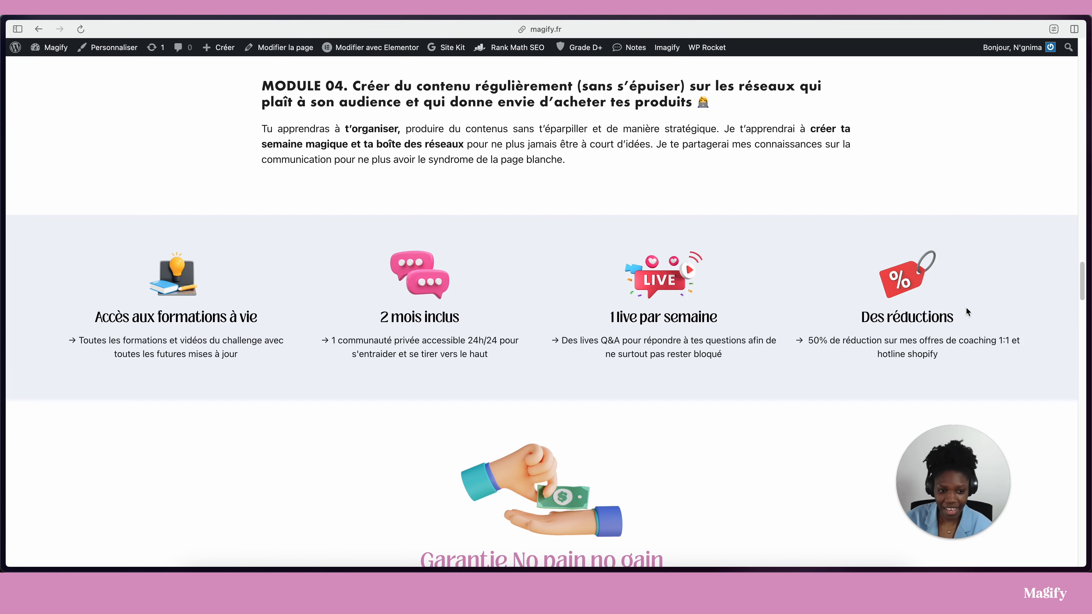
scroll(825, 361, "down", 6)
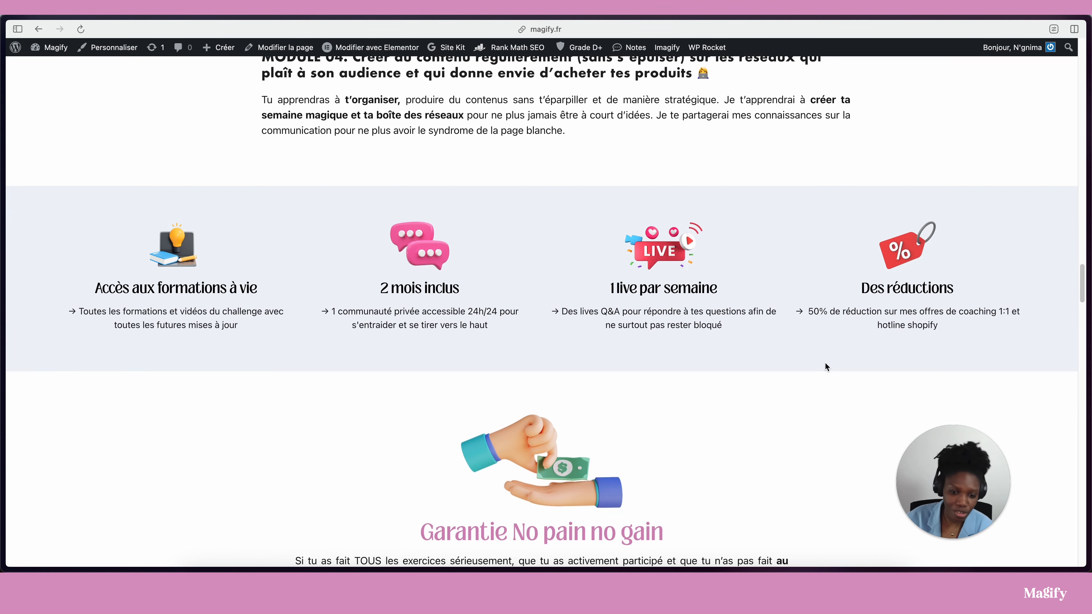
scroll(722, 326, "up", 3)
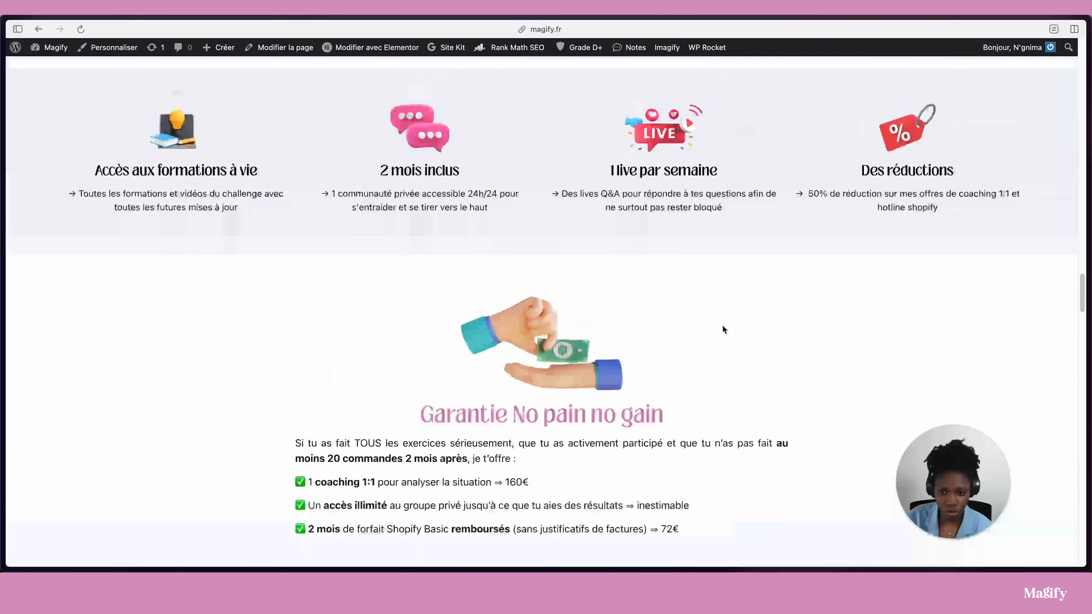
scroll(722, 326, "down", 20)
scroll(762, 307, "down", 20)
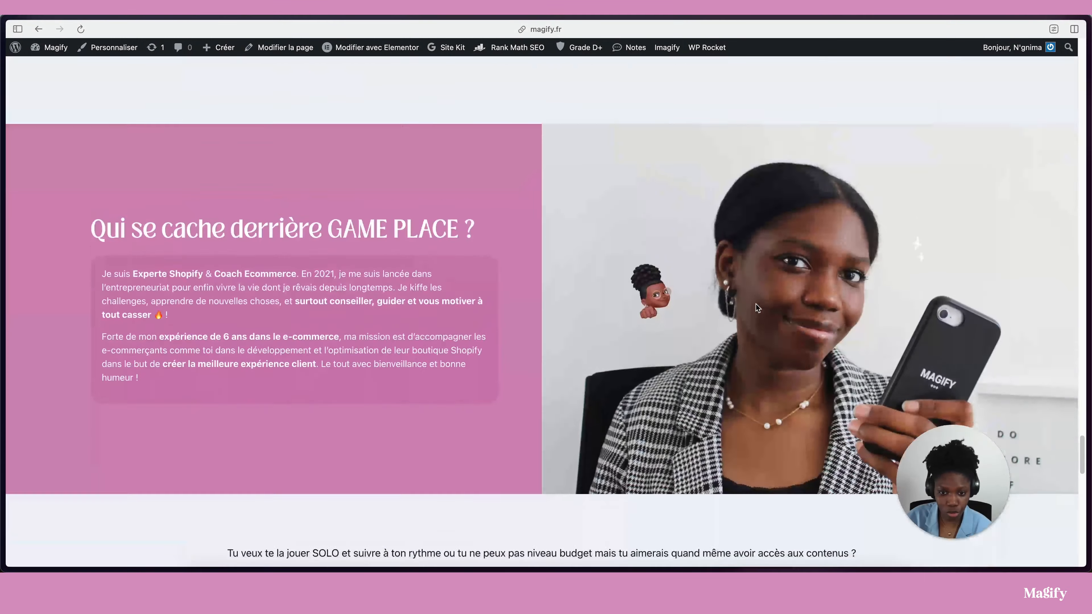
scroll(602, 339, "up", 15)
scroll(547, 350, "up", 20)
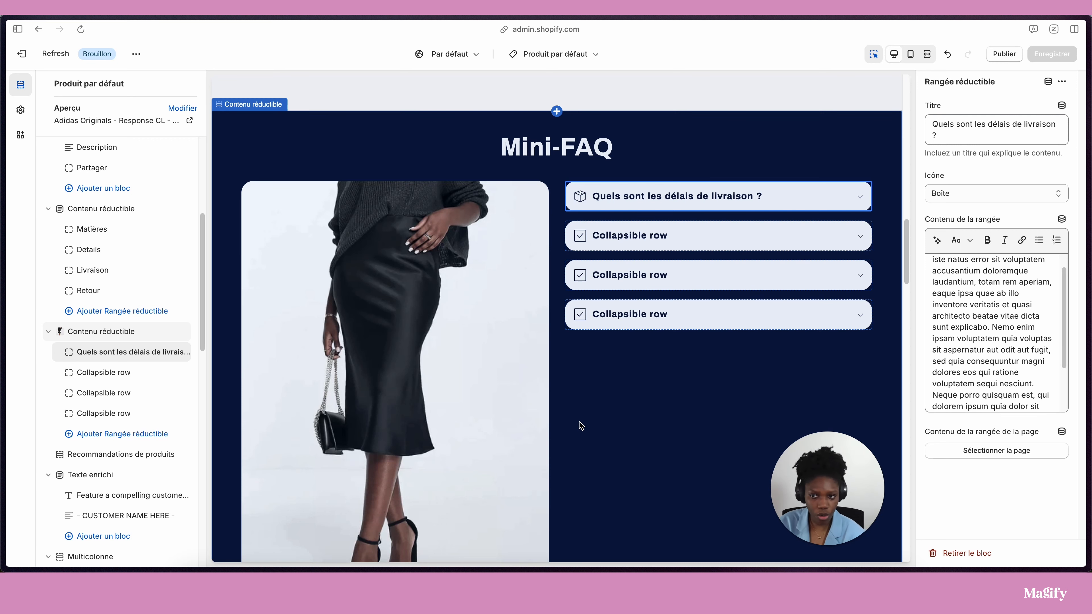
- Back in the Shopify theme editor, check the product page preview and reopen the "Produit par défaut" product template
scroll(580, 405, "up", 10)
scroll(577, 405, "up", 5)
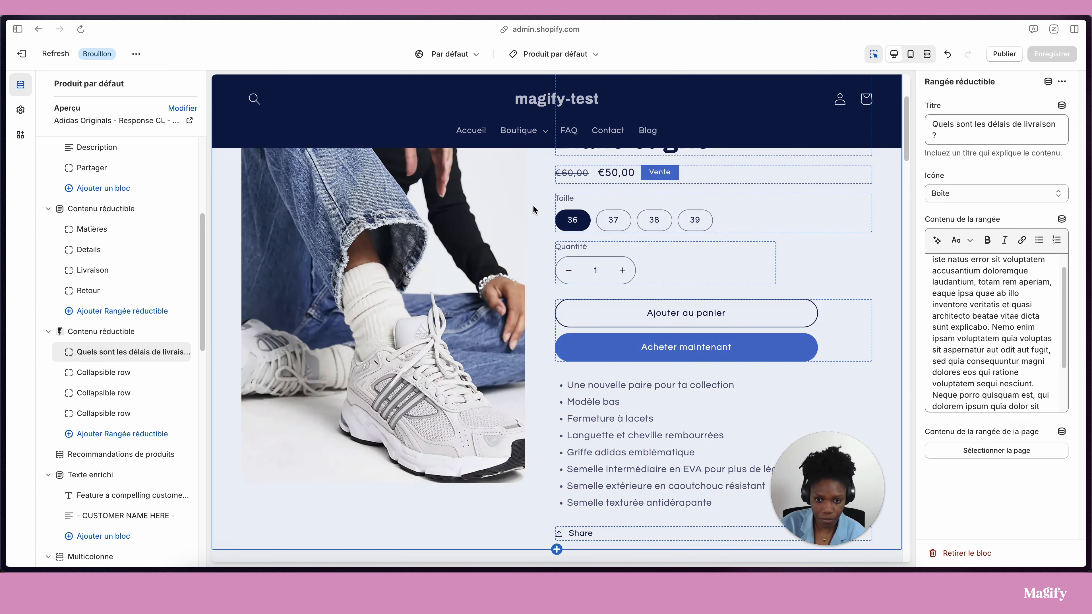
scroll(421, 405, "down", 16)
scroll(421, 406, "down", 2)
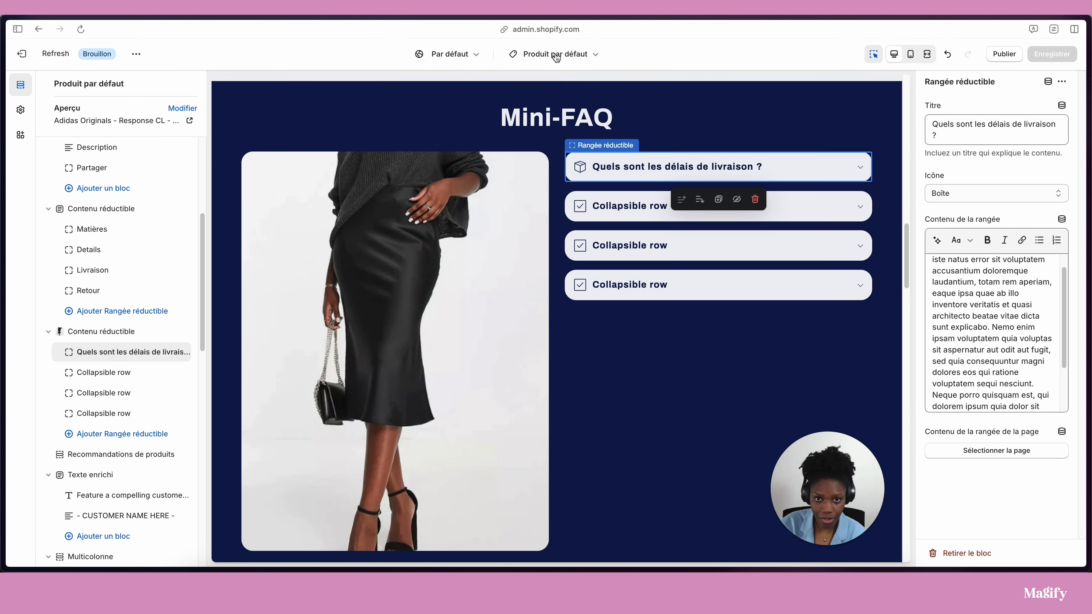
left_click(546, 55)
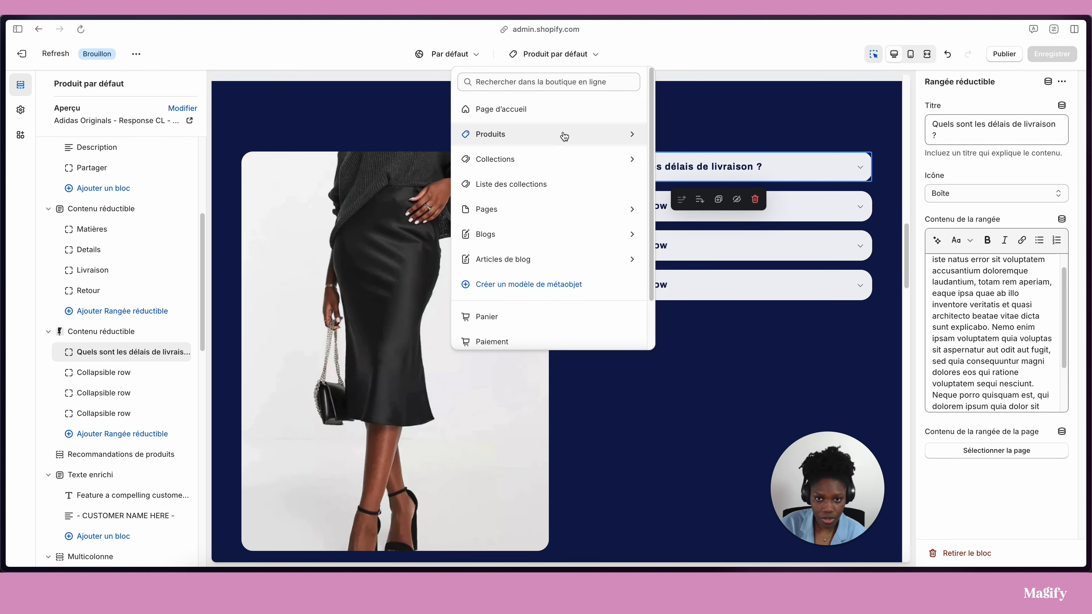
left_click(519, 139)
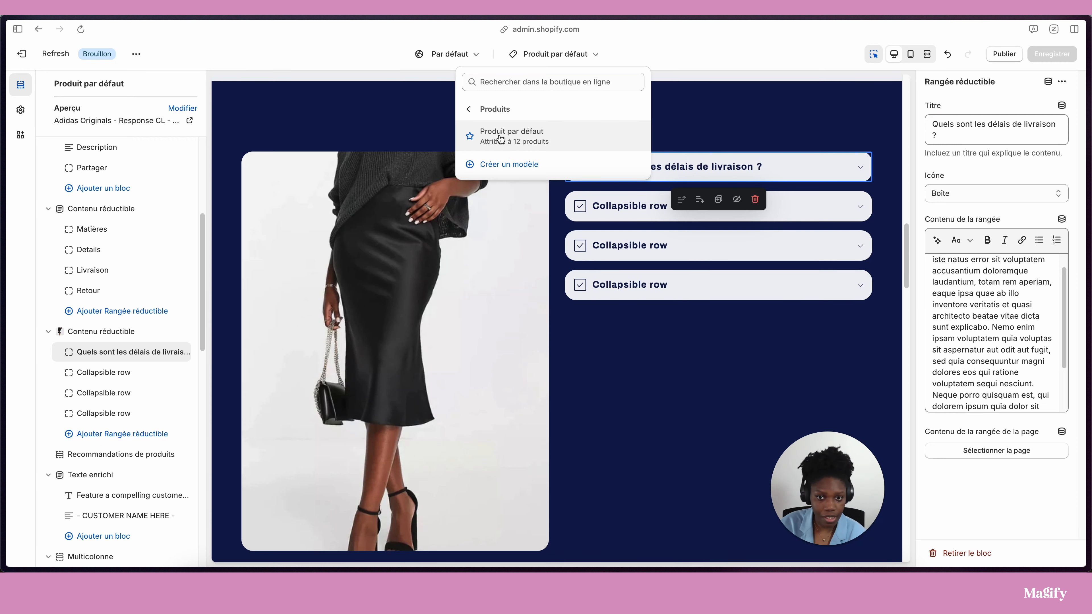
left_click(528, 137)
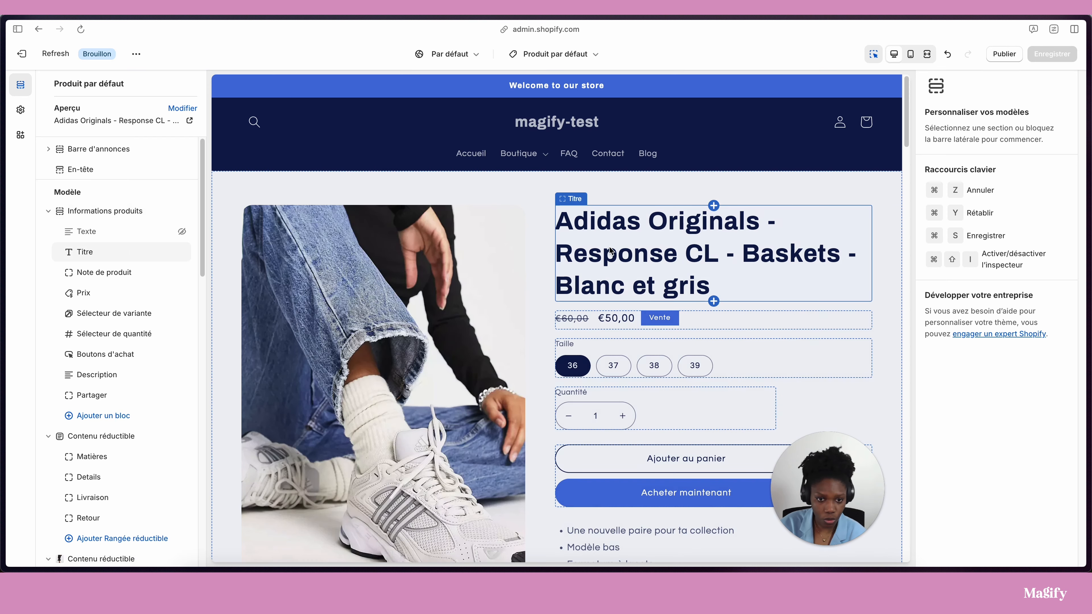
- Inspect the settings of the product title block and the product information section, and check the description in the preview
left_click(624, 244)
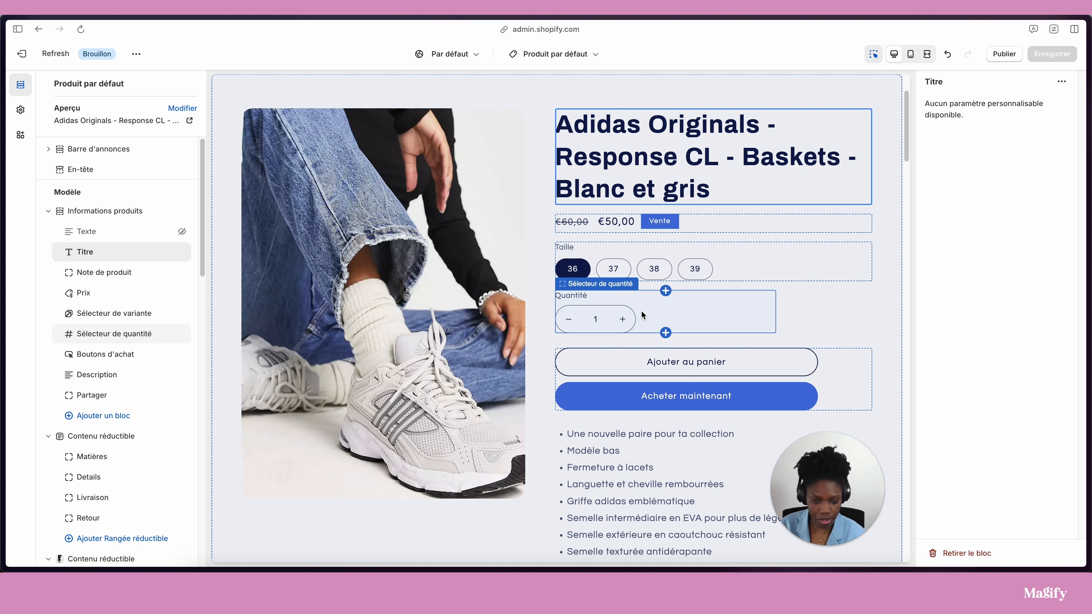
scroll(644, 319, "down", 1)
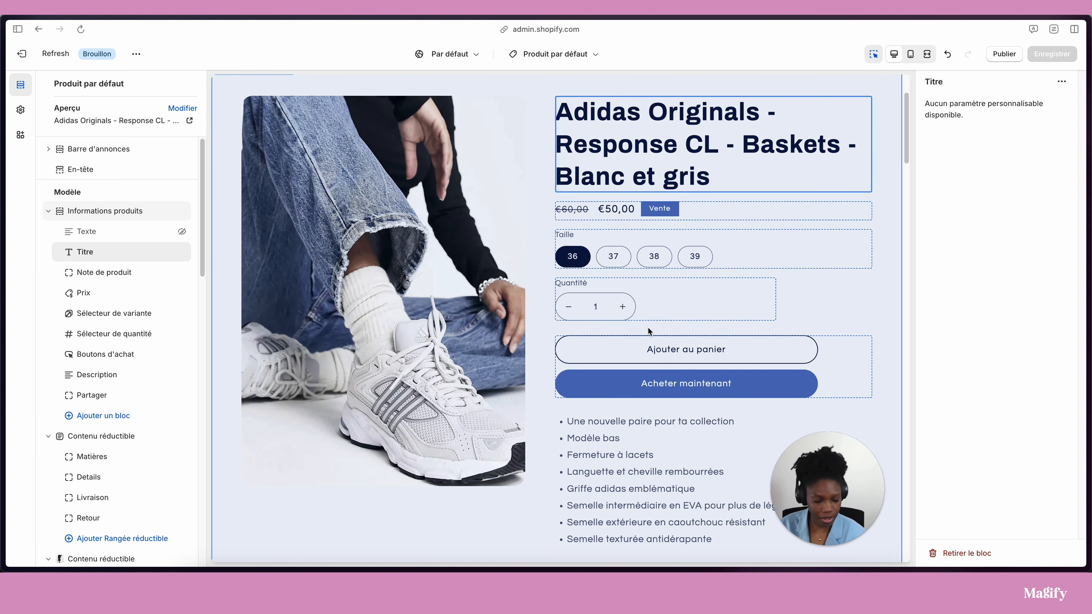
scroll(645, 340, "down", 10)
scroll(643, 353, "up", 6)
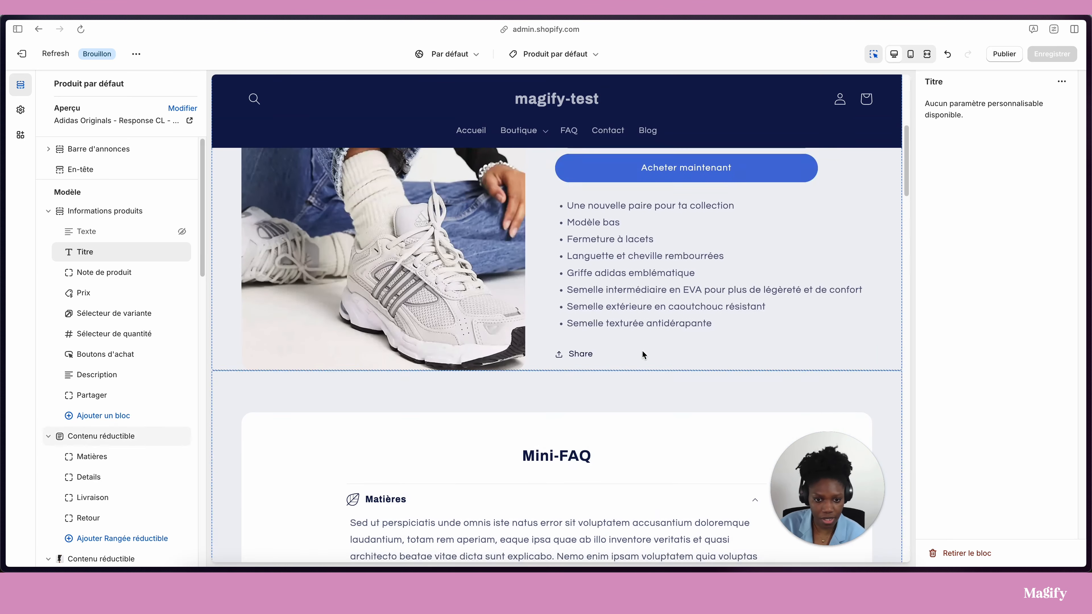
scroll(644, 354, "up", 5)
scroll(715, 326, "down", 3)
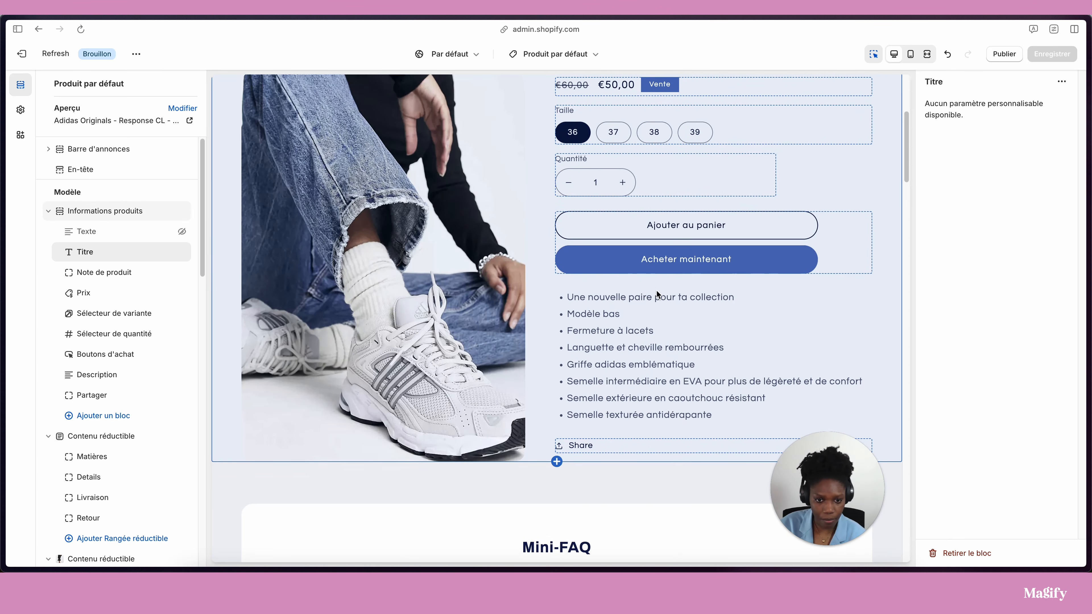
left_click(610, 336)
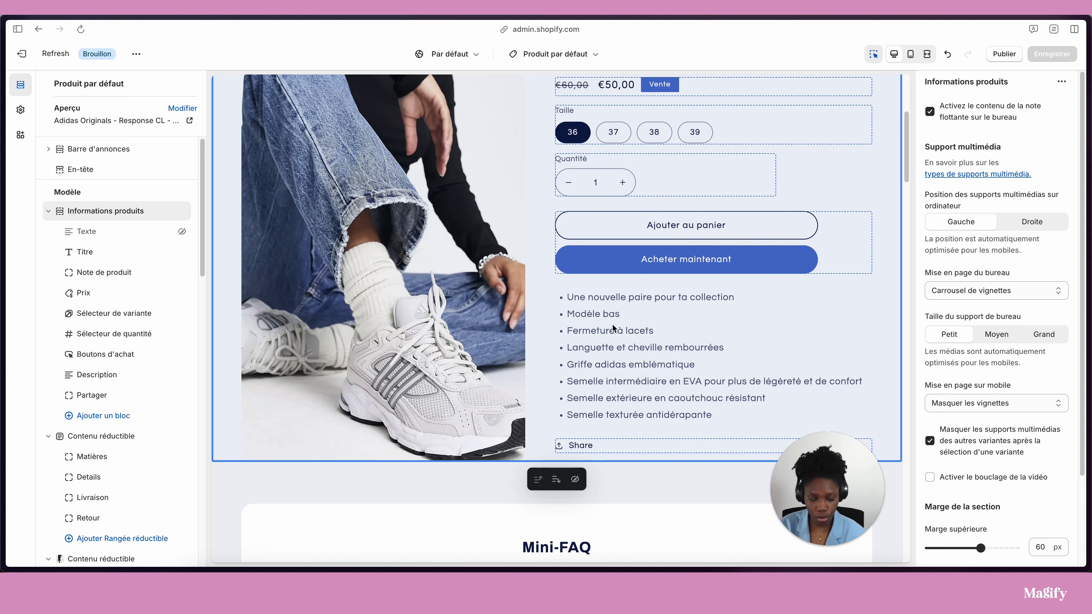
- Exit the theme editor and open the store's product list
left_click(22, 54)
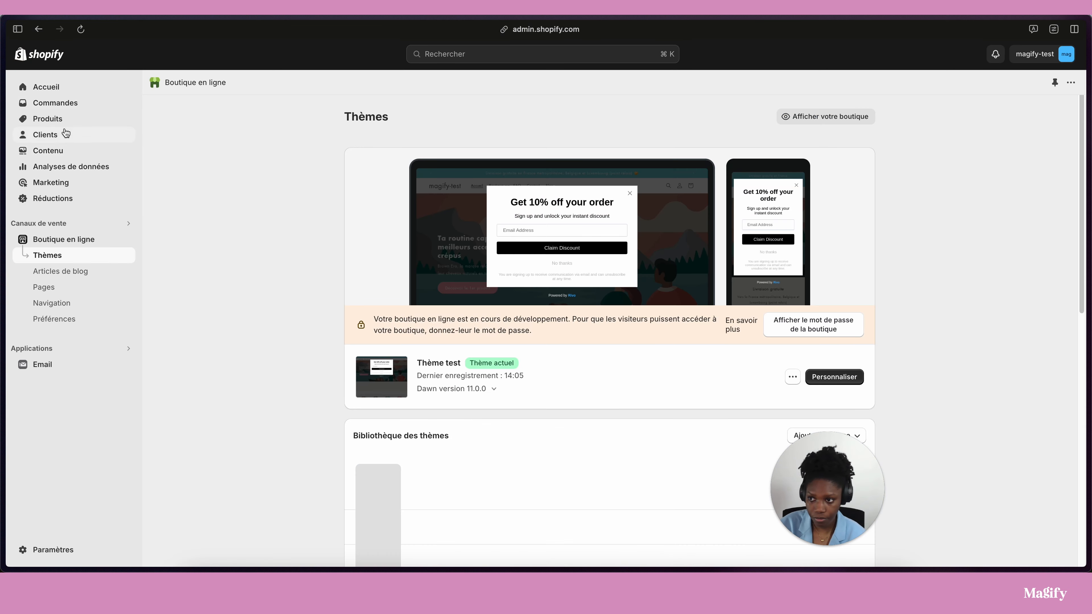
left_click(48, 119)
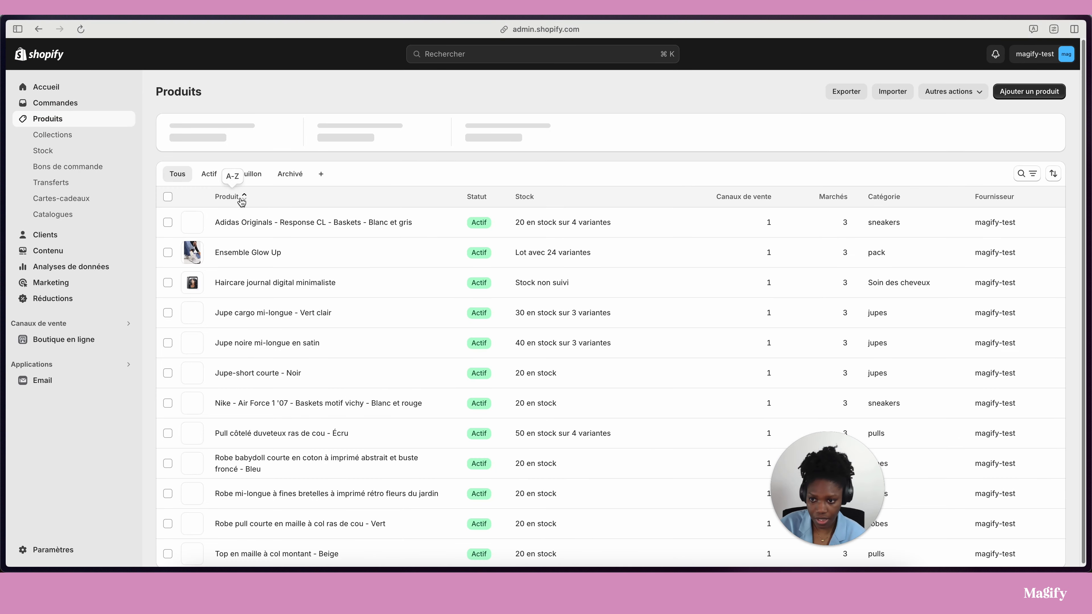
- Open the Adidas Originals Response CL product and review its description, media and size variants
left_click(242, 221)
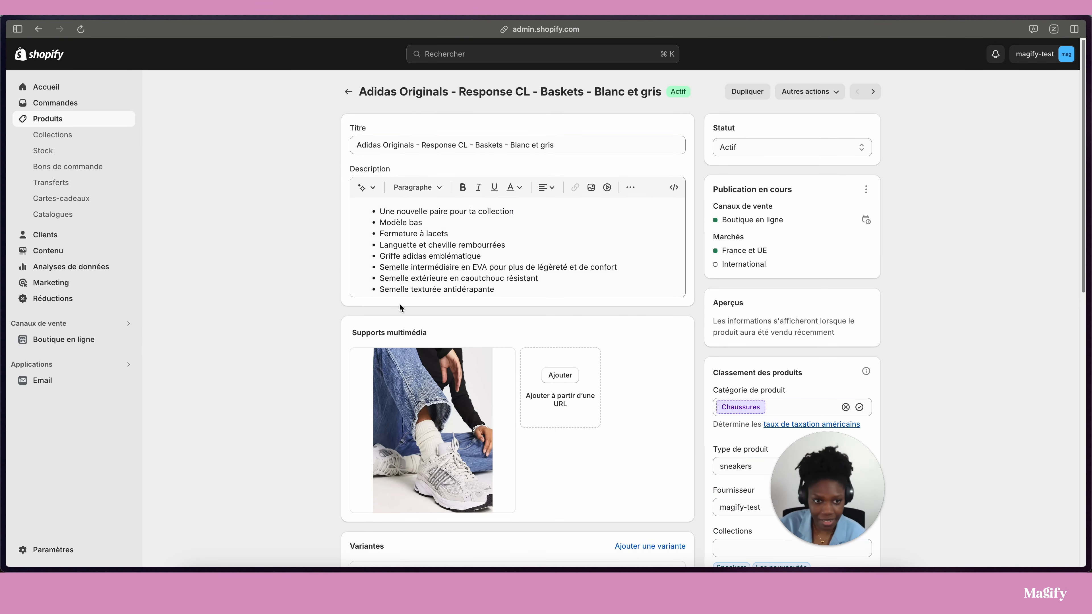
scroll(735, 306, "down", 5)
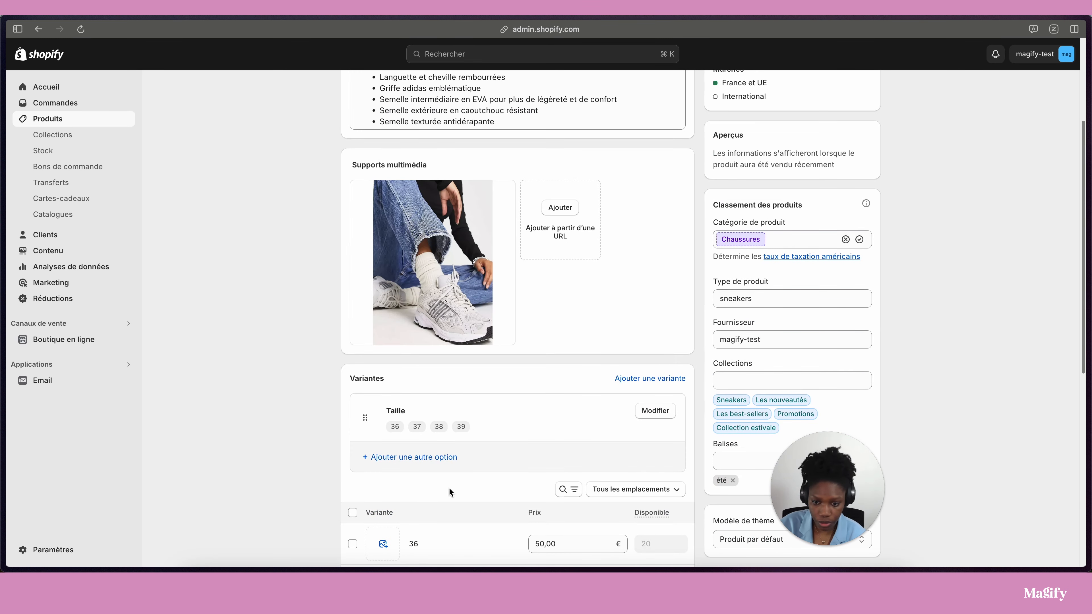
scroll(452, 490, "down", 7)
scroll(502, 454, "up", 3)
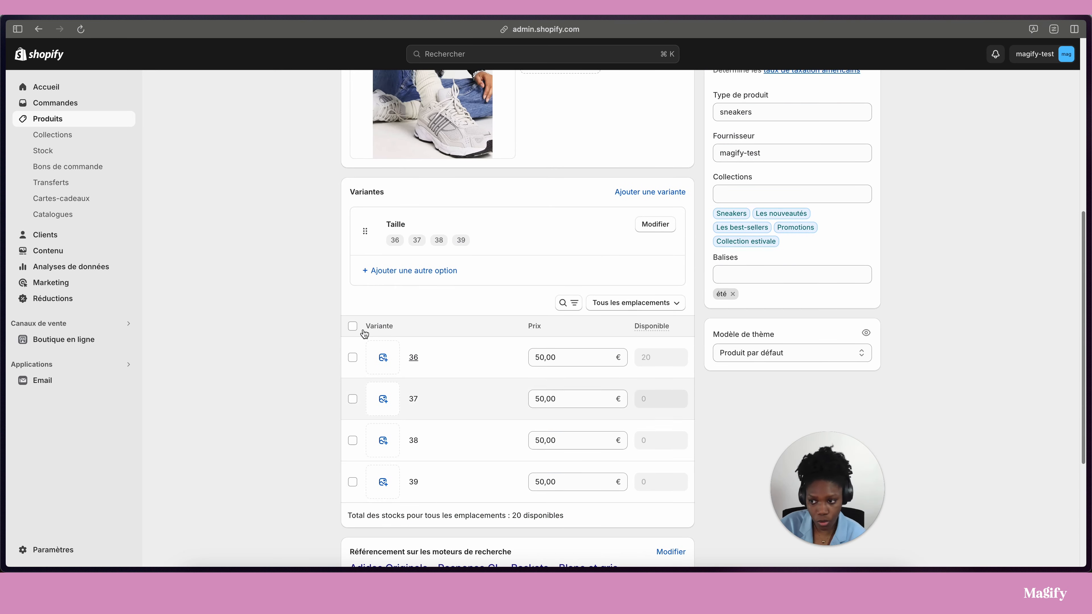
- Open the Refresh theme for customization from the online store themes and load its "Produit par défaut" template
left_click(71, 341)
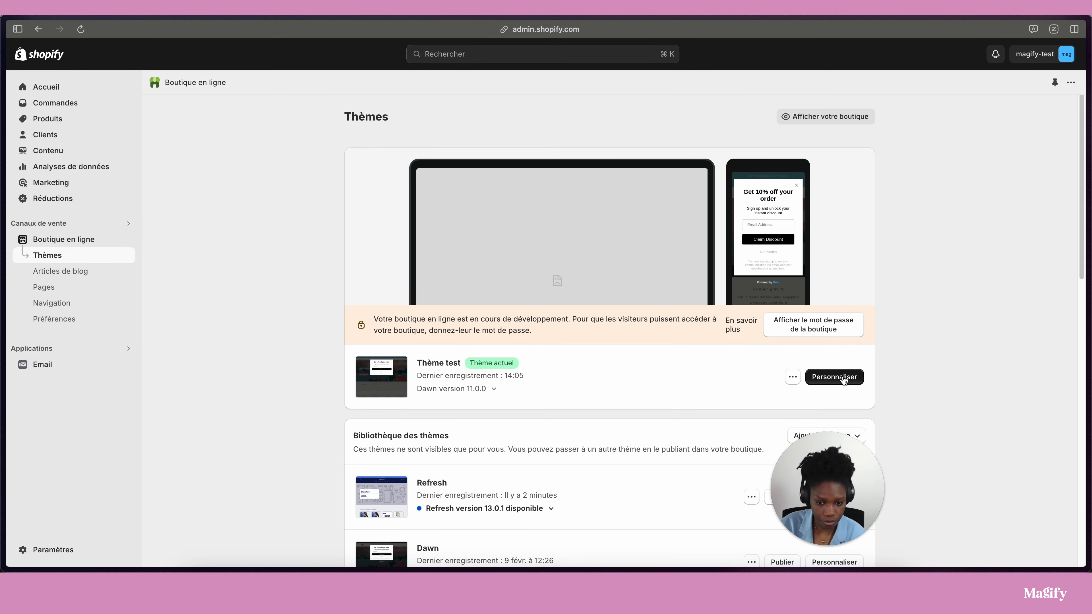
scroll(814, 370, "down", 1)
scroll(812, 370, "down", 2)
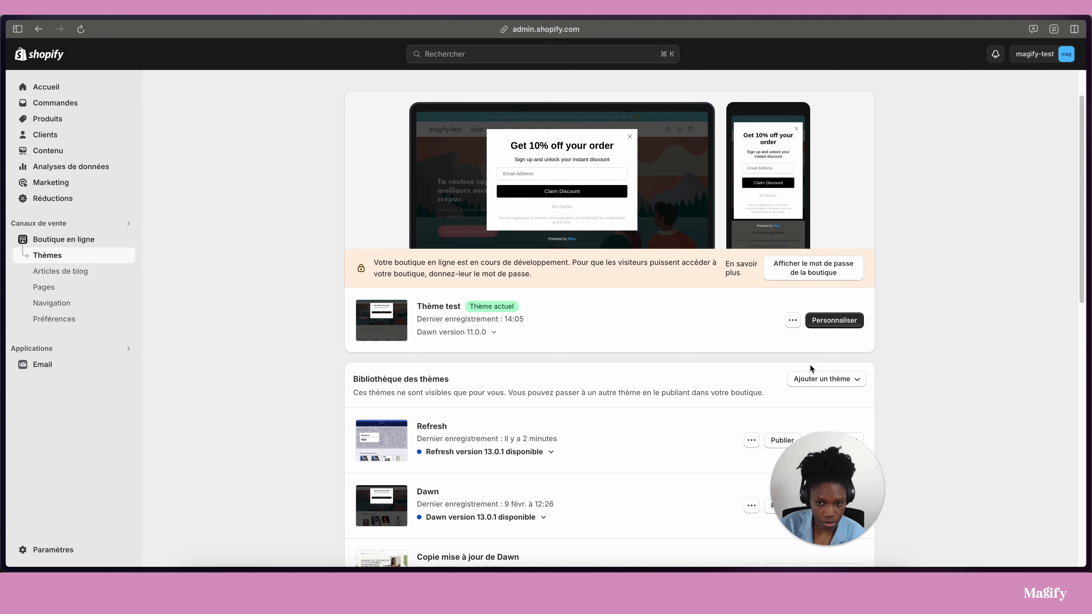
scroll(814, 371, "down", 3)
left_click(823, 377)
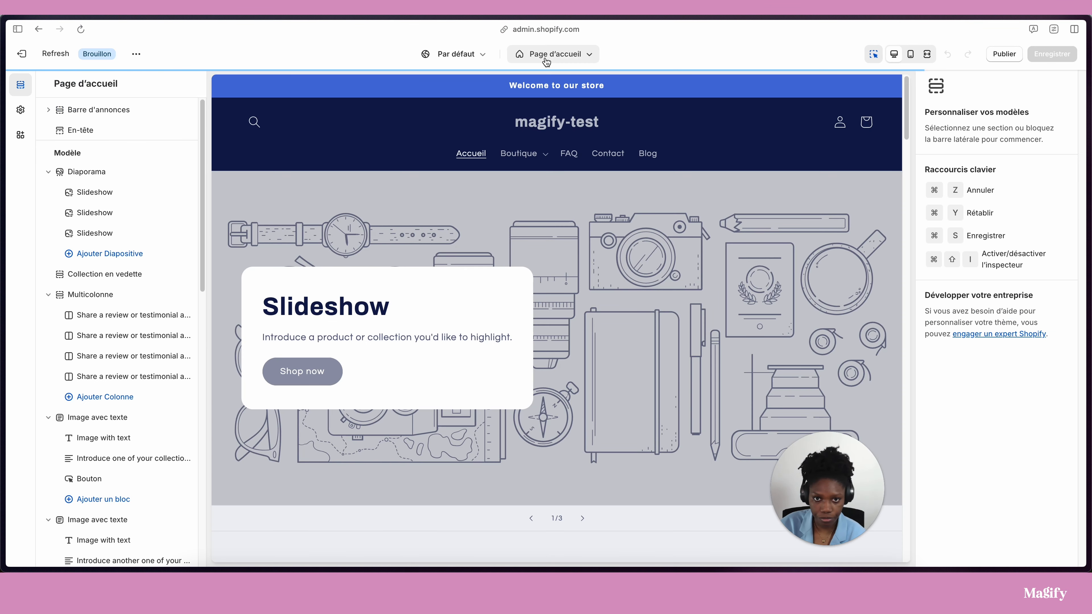
left_click(546, 62)
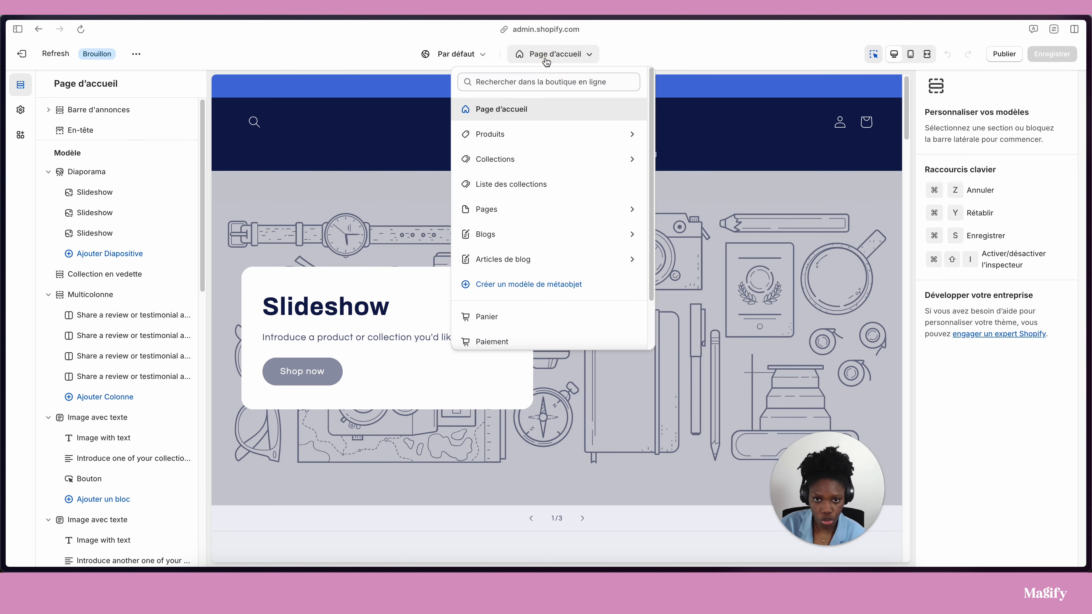
left_click(545, 138)
left_click(533, 137)
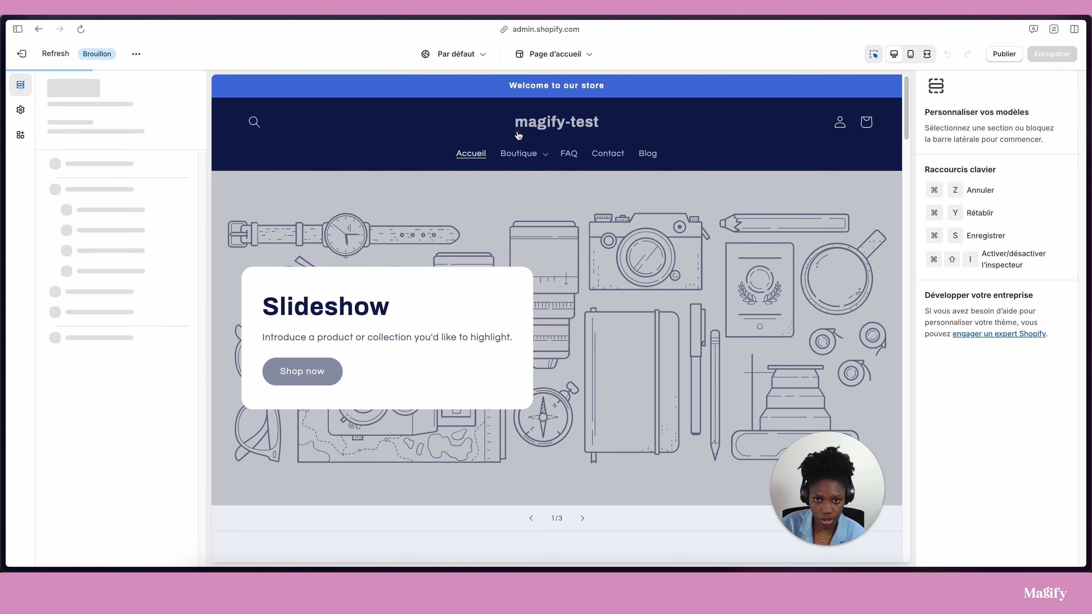
- Review the product information and first Mini-FAQ in the preview, and highlight the content text of the "Matières" row
scroll(727, 284, "down", 10)
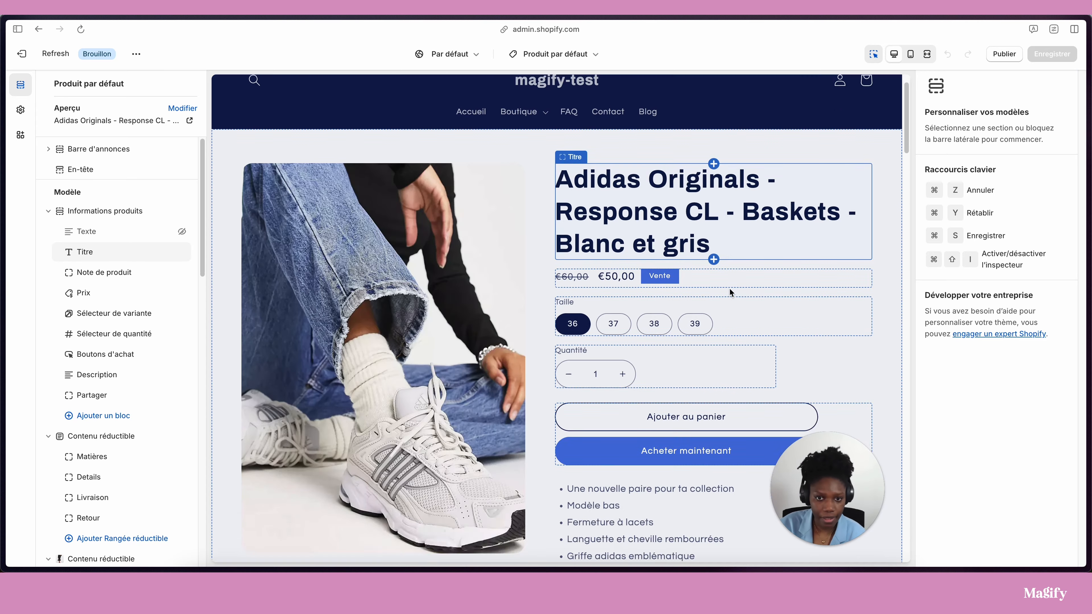
scroll(726, 283, "down", 5)
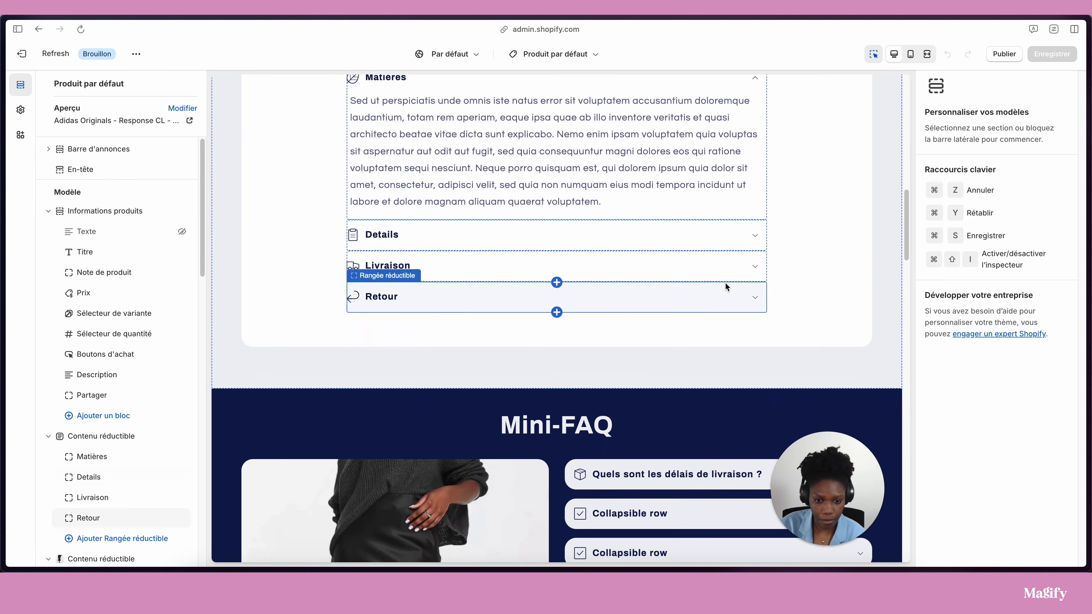
scroll(725, 282, "up", 10)
scroll(724, 280, "up", 3)
scroll(710, 275, "down", 4)
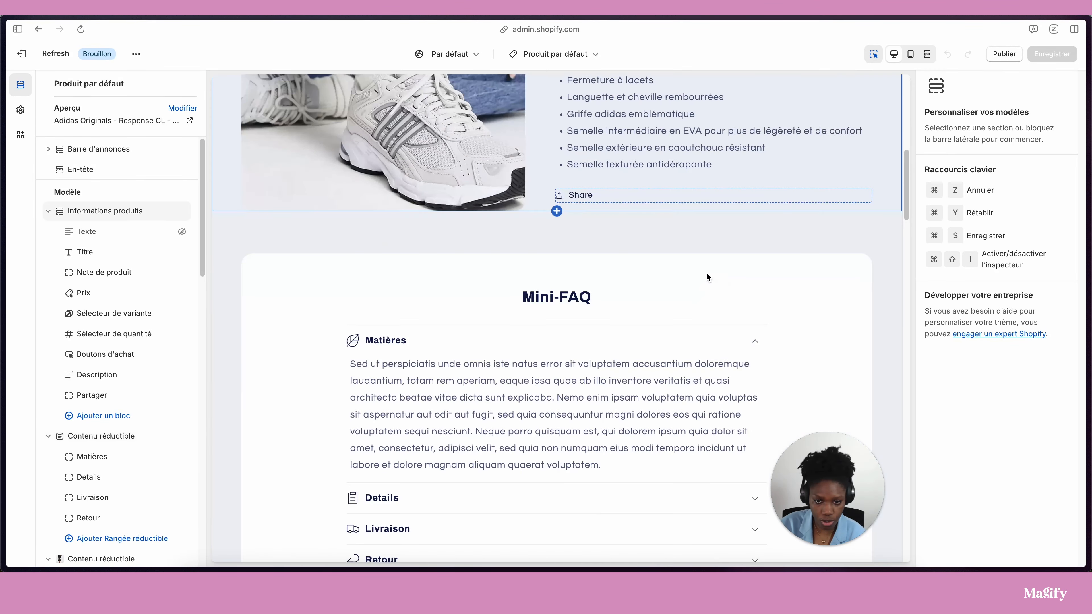
scroll(134, 423, "down", 6)
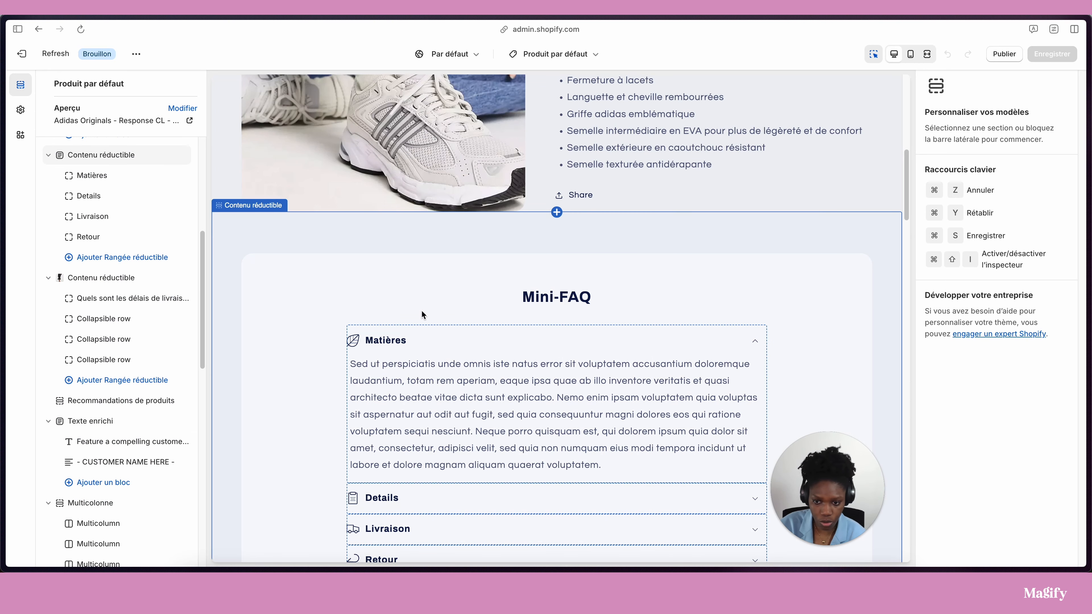
left_click(437, 362)
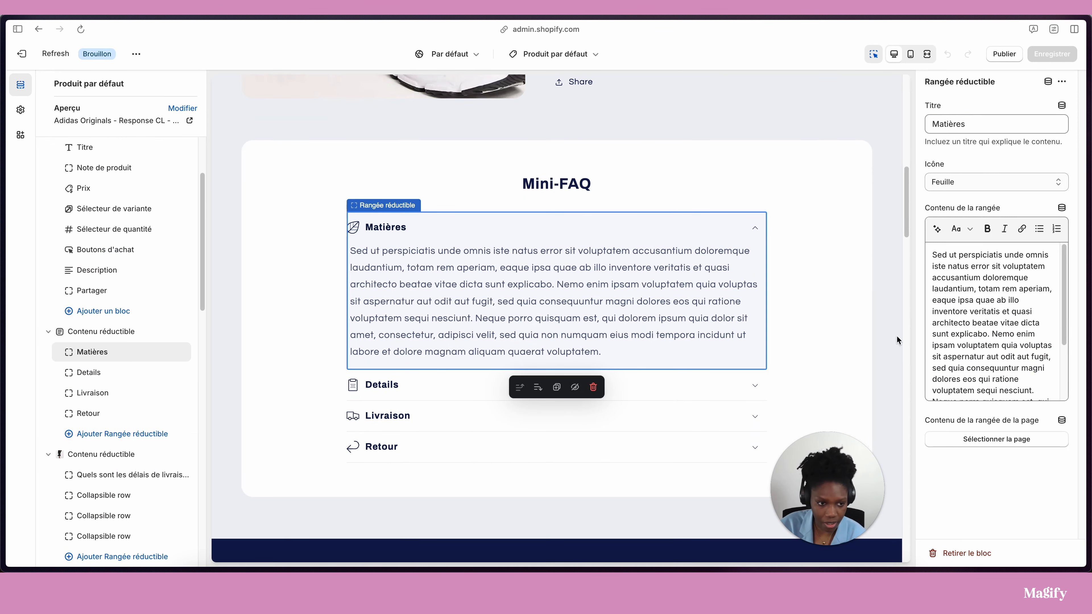
triple_click(961, 278)
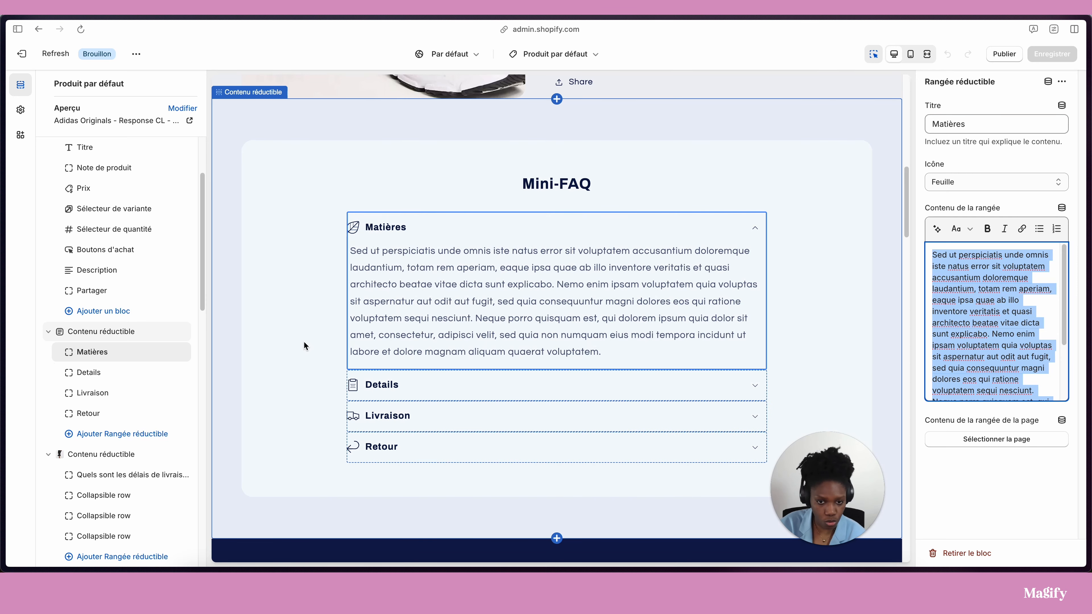
- Examine the second Mini-FAQ, the available product templates and the settings of the "Quels sont les délais de livraison ?" row
scroll(303, 345, "down", 10)
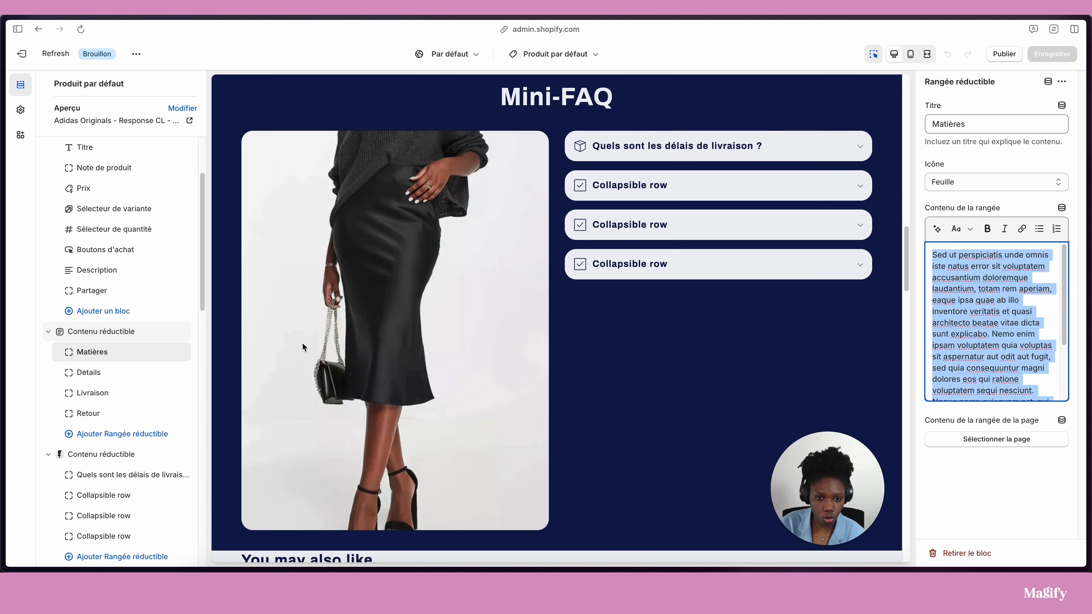
scroll(302, 342, "down", 15)
scroll(301, 342, "up", 18)
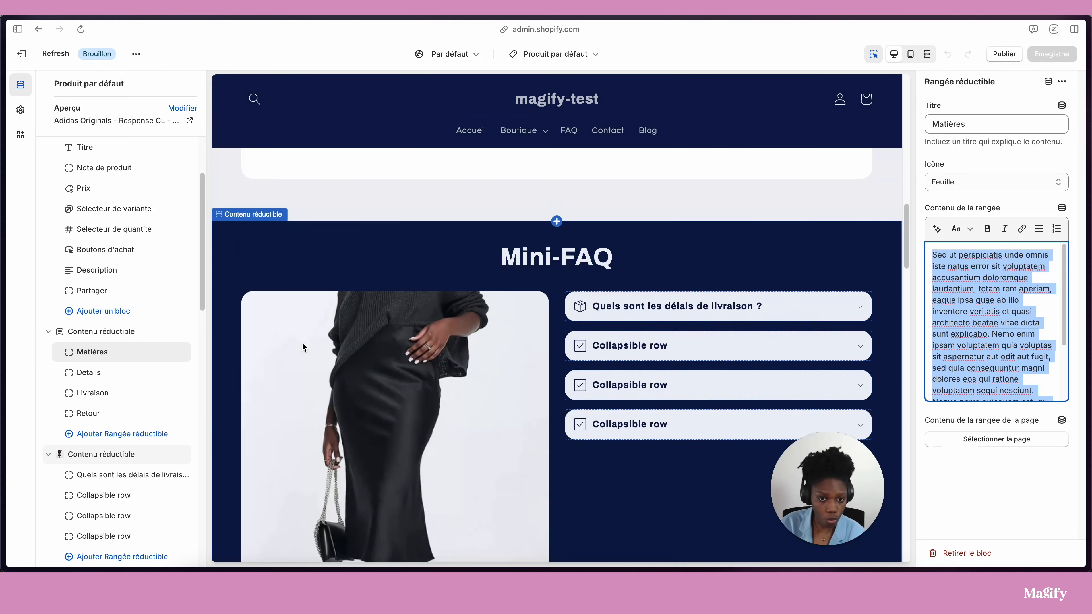
scroll(302, 342, "up", 1)
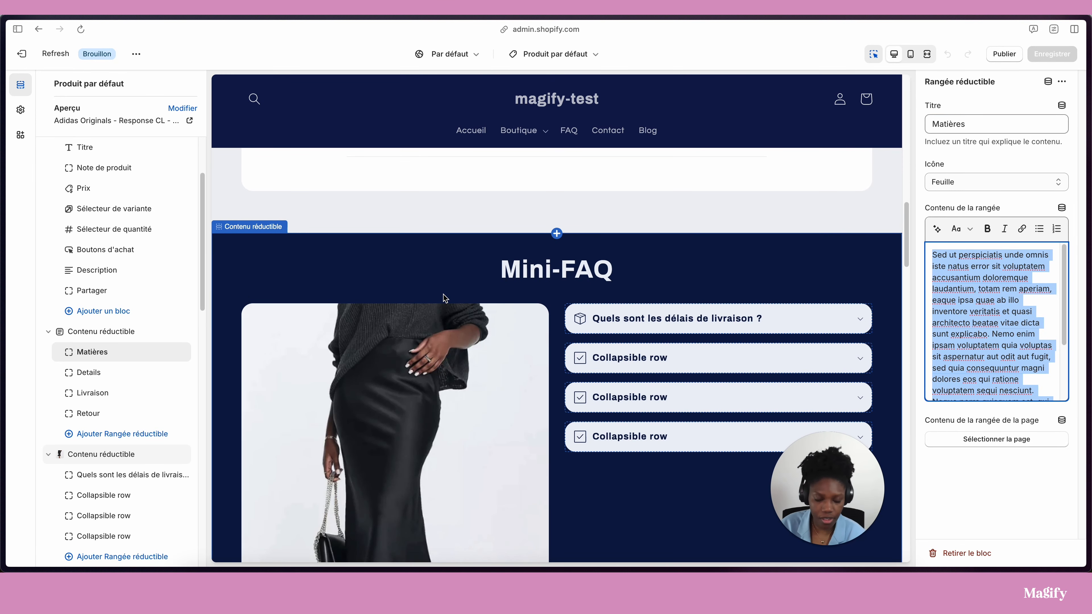
left_click(571, 55)
left_click(557, 134)
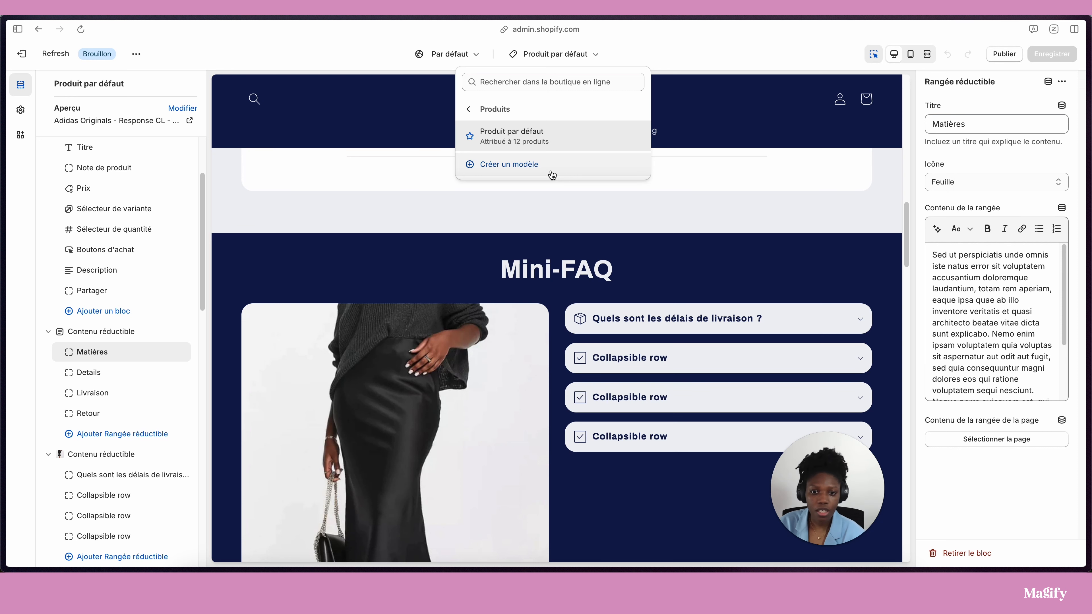
left_click(685, 323)
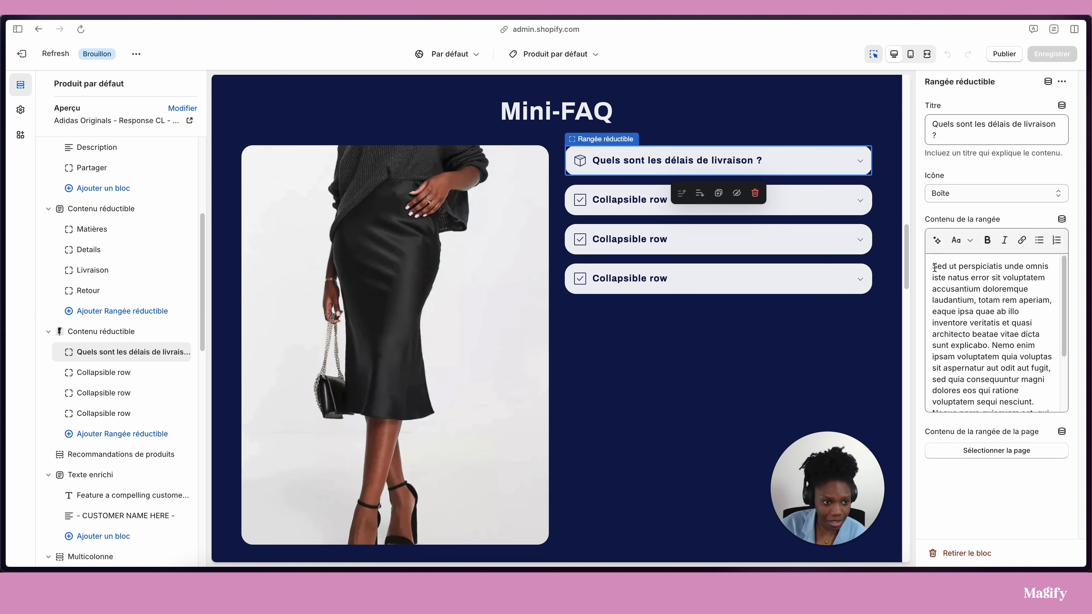
- Select the first "Collapsible row" of the second Mini-FAQ, try "Ingrédi" as its title and clear it
left_click(674, 199)
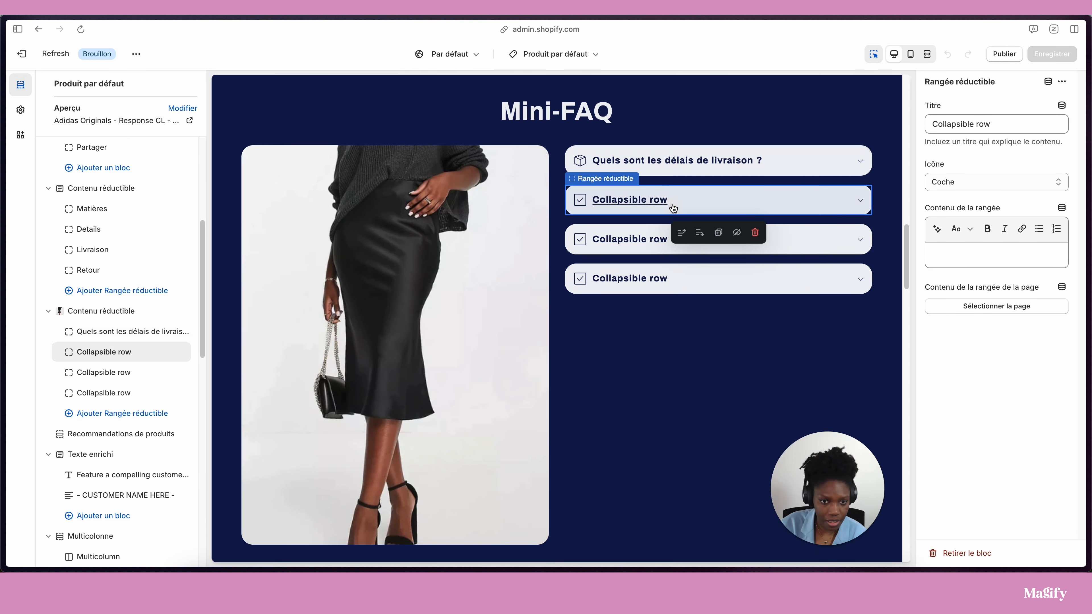
triple_click(982, 121)
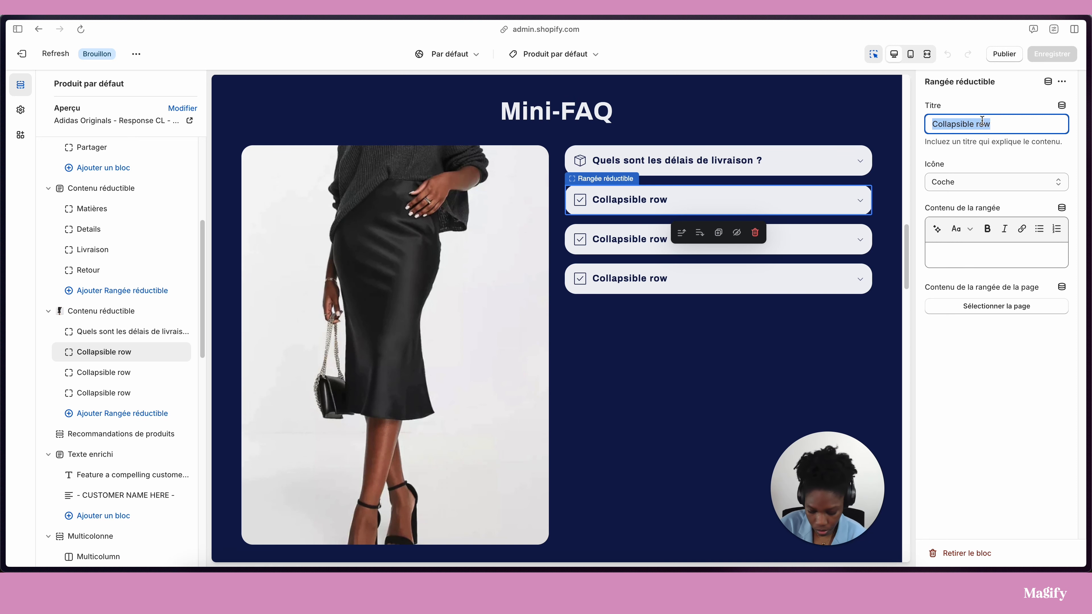
key("Caps_Lock")
type("I")
key("Caps_Lock")
type("ngrédi")
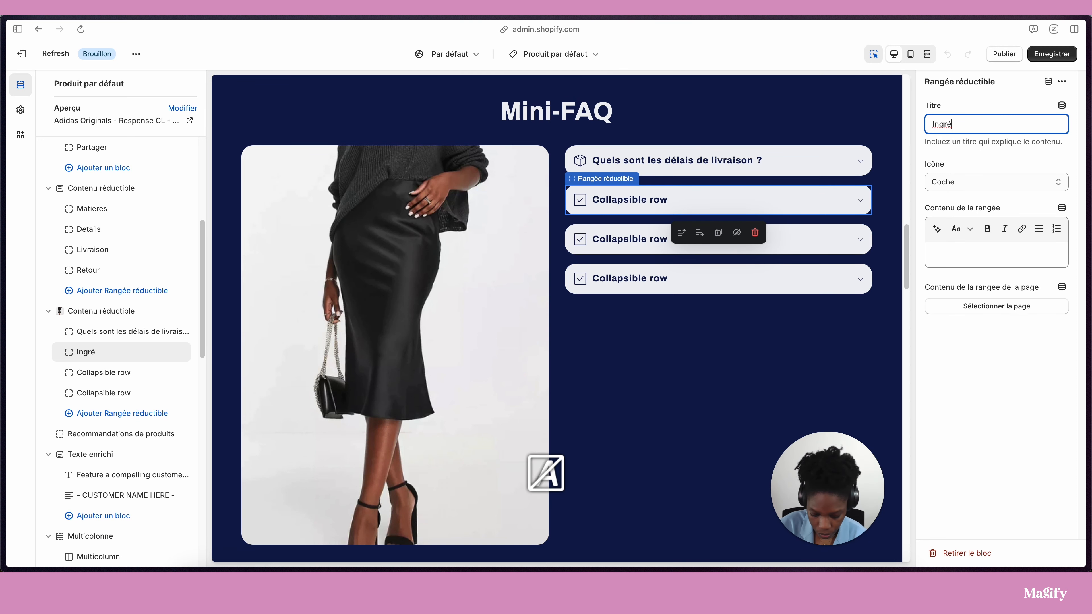
key("BackSpace")
key("BackSpace")
key("BackSpace")
key("BackSpace")
key("BackSpace")
key("BackSpace")
key("BackSpace")
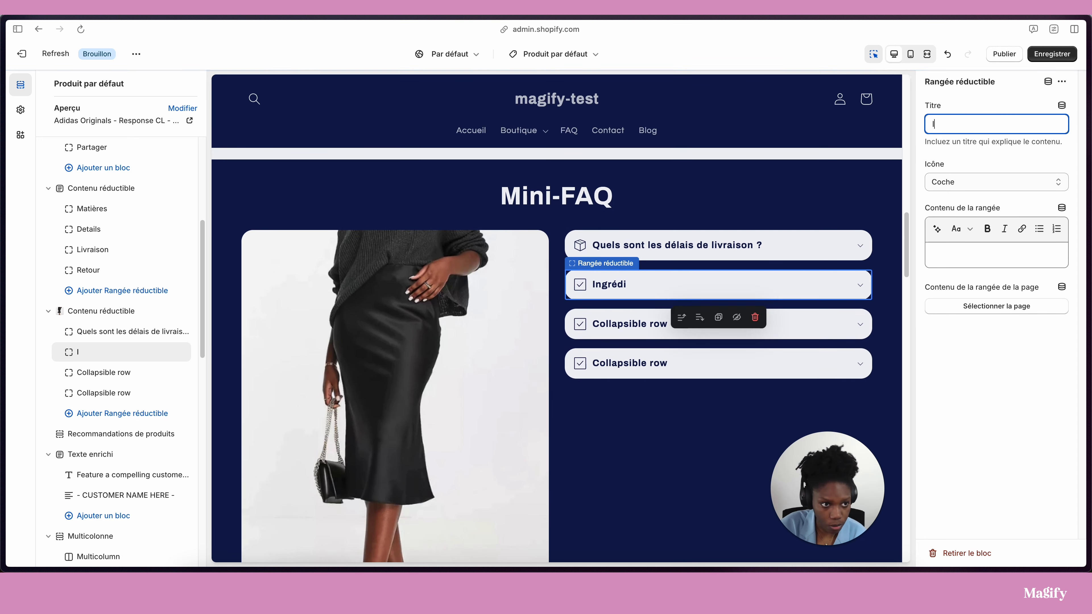
- Title the selected collapsible row "Matière" and set its icon to Pantalons
key("Caps_Lock")
type("M")
key("Caps_Lock")
type("at")
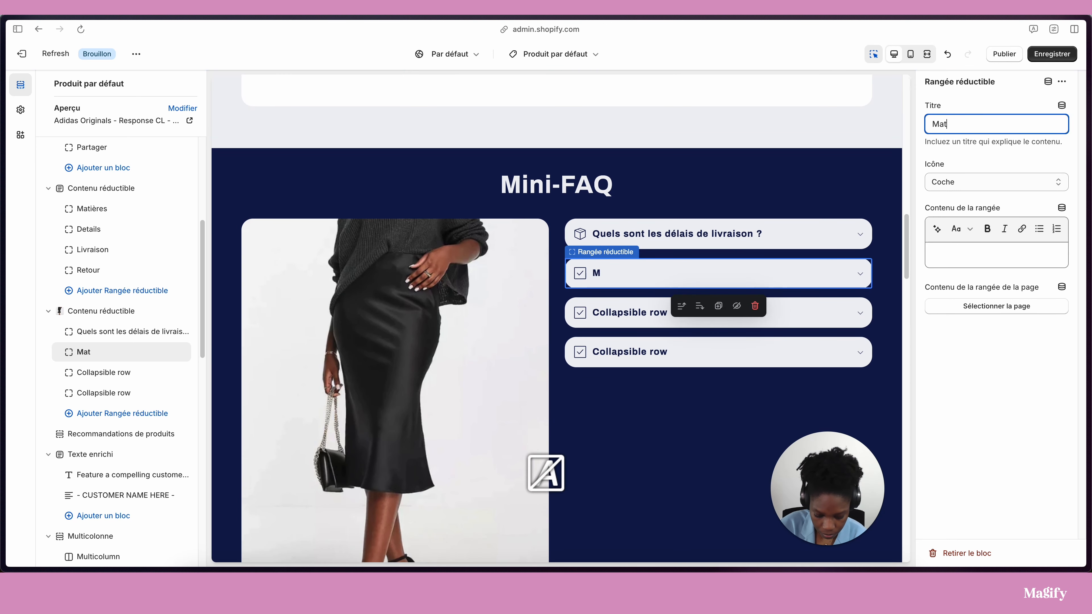
type("ière")
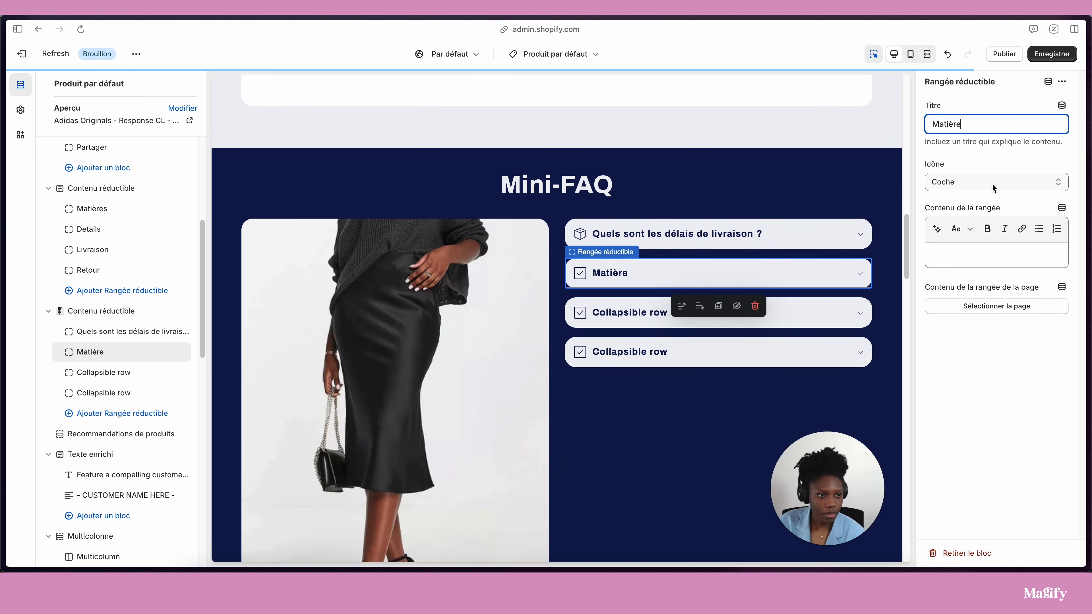
left_click(963, 181)
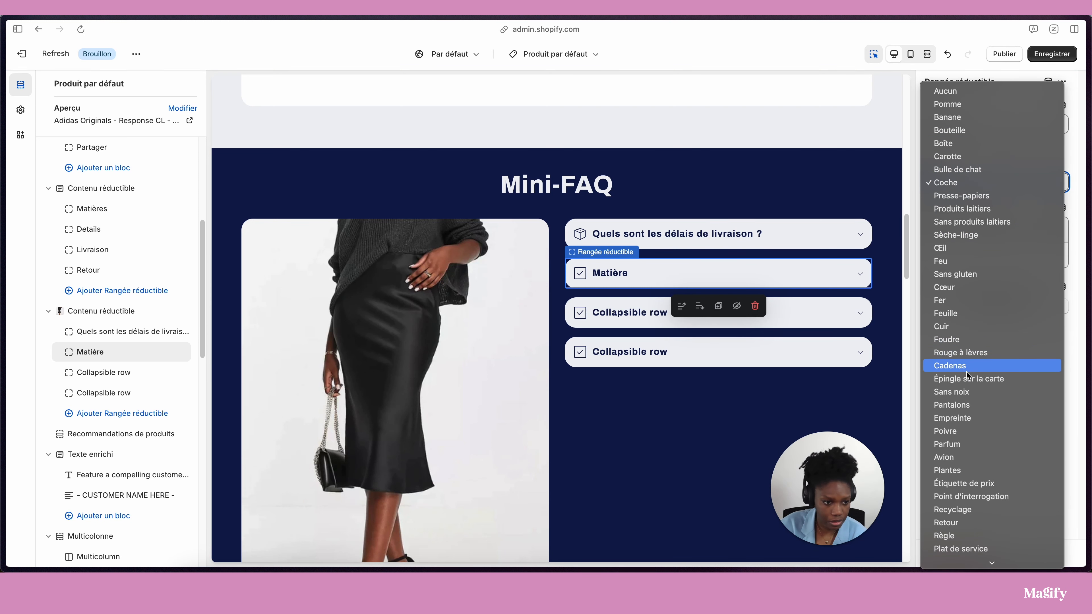
left_click(975, 407)
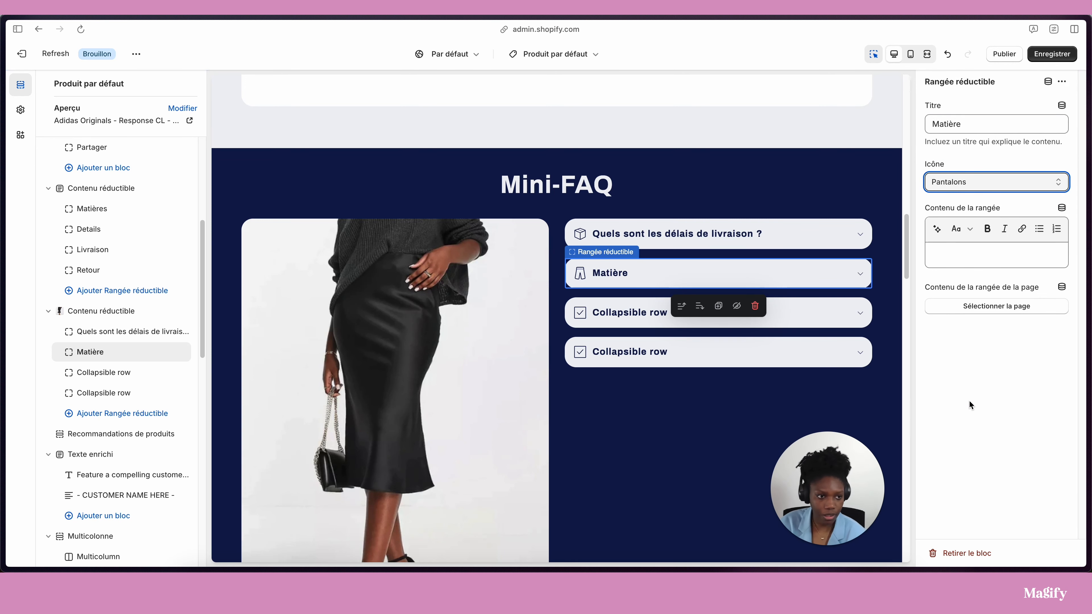
- Browse the dynamic sources for the "Matière" row's content, checking Marque and switching to Produit
left_click(960, 256)
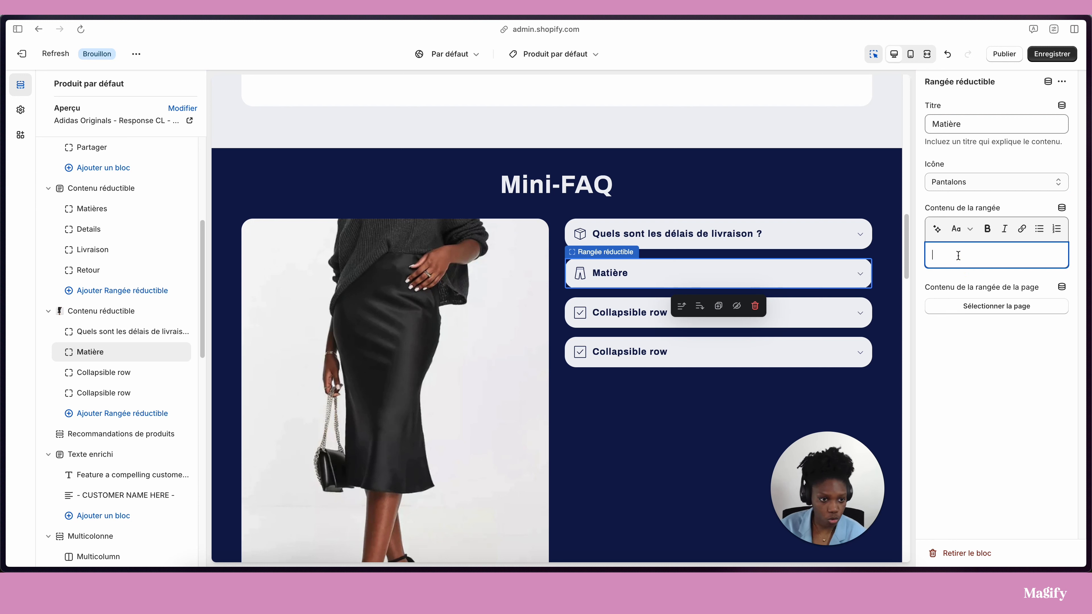
left_click(1061, 209)
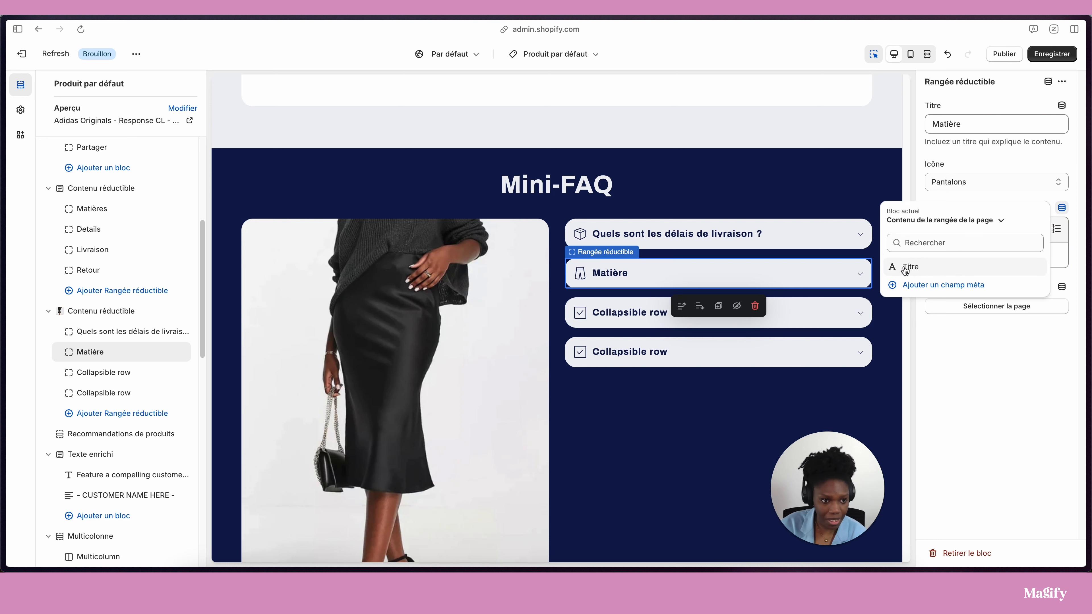
left_click(924, 220)
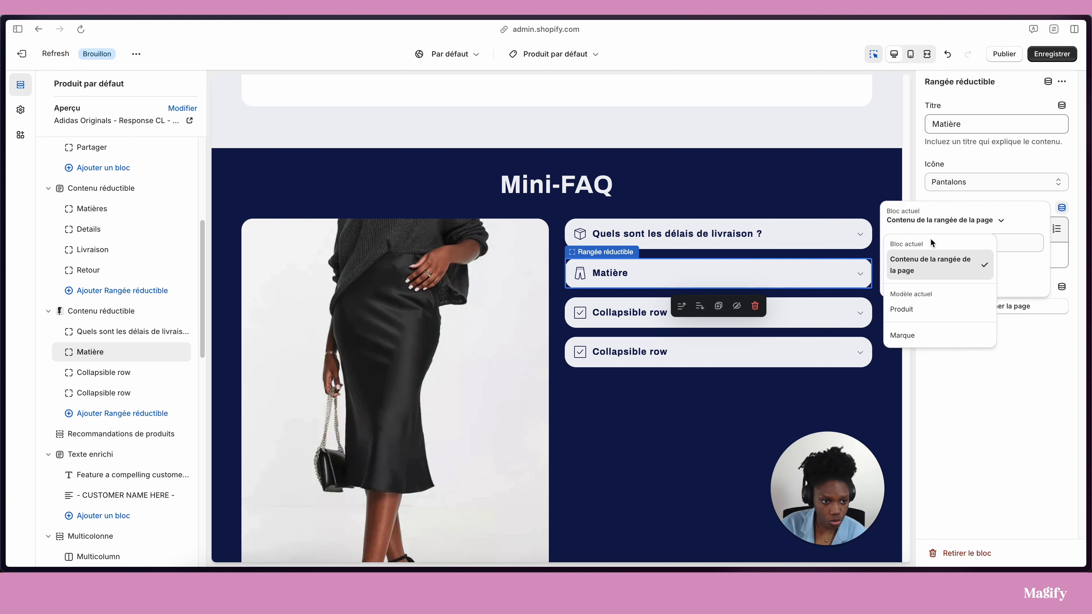
left_click(907, 336)
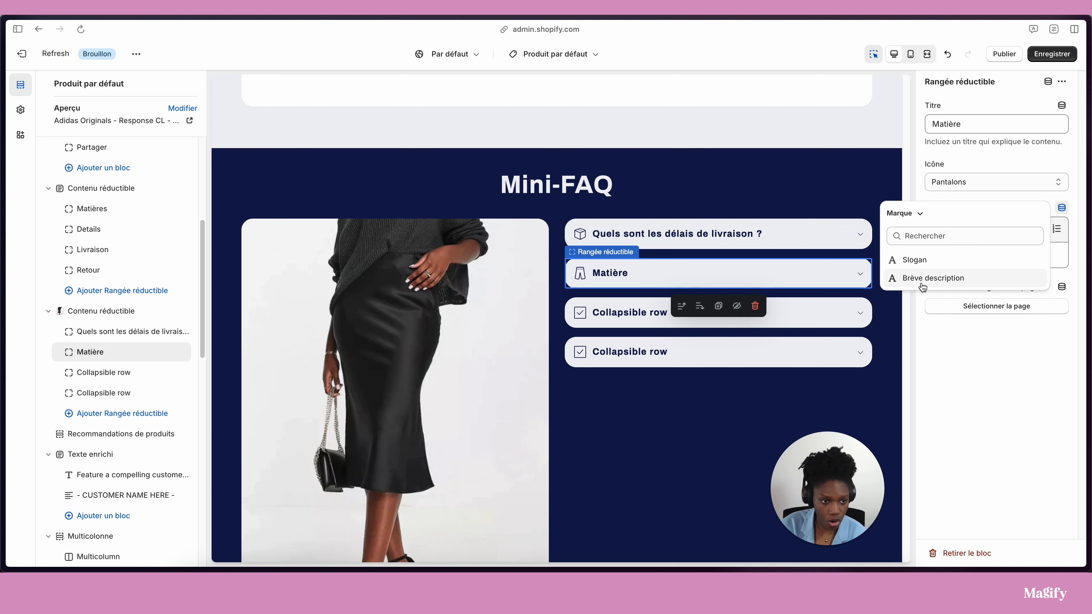
left_click(907, 214)
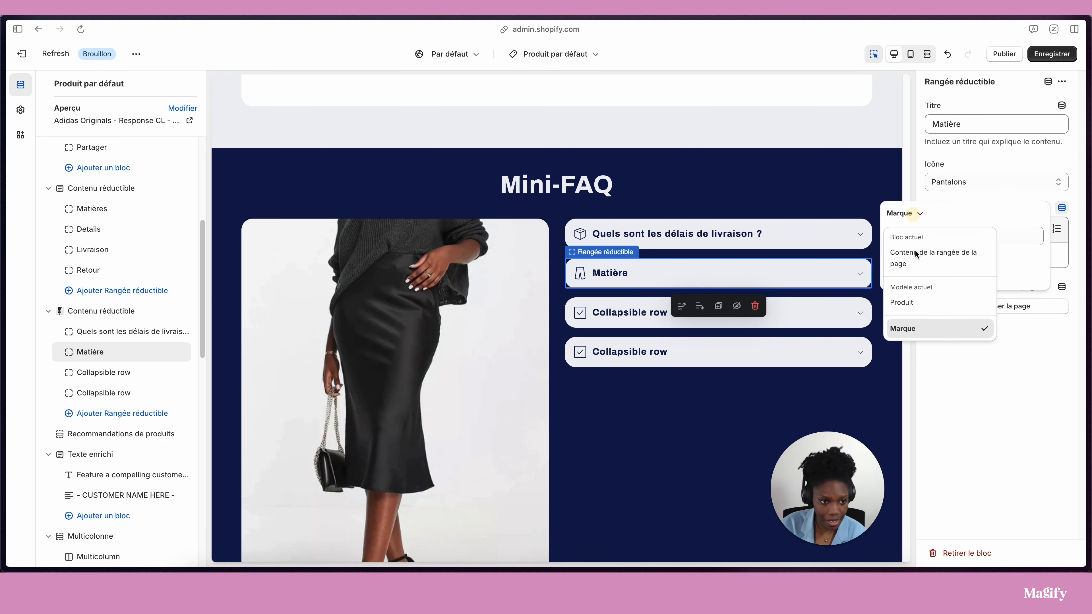
left_click(912, 305)
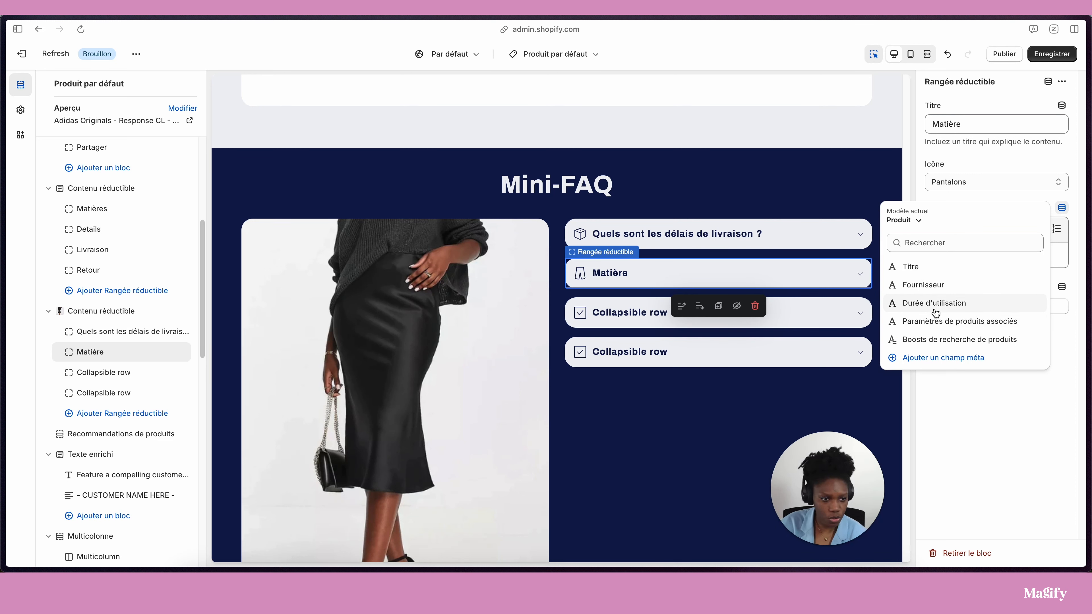
- Start a new product metafield definition from the row's dynamic sources and name it "matières"
left_click(941, 362)
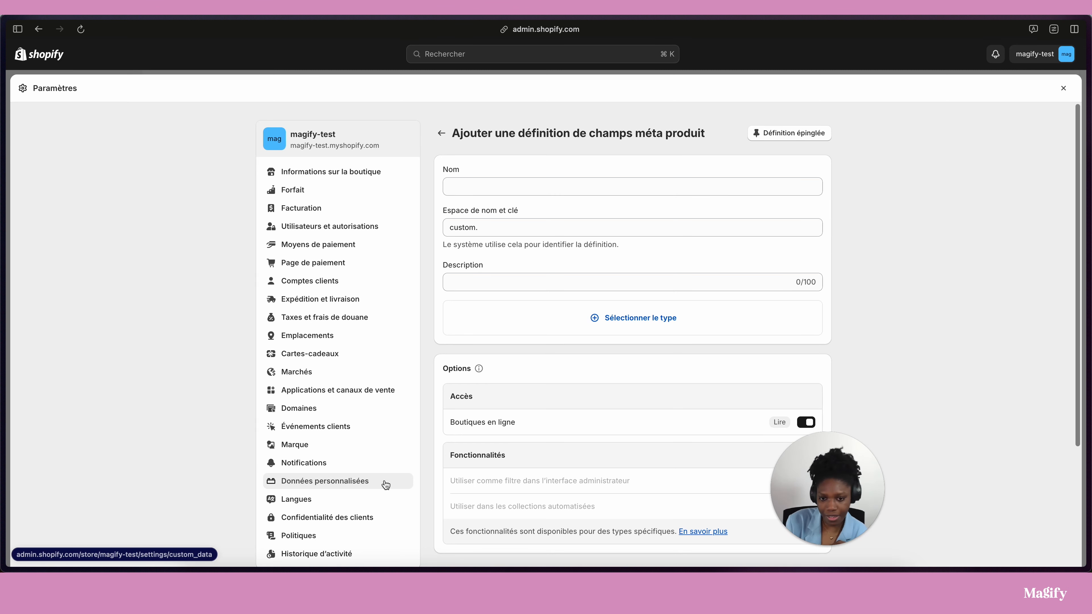
left_click_drag(868, 464, 995, 460)
left_click(467, 187)
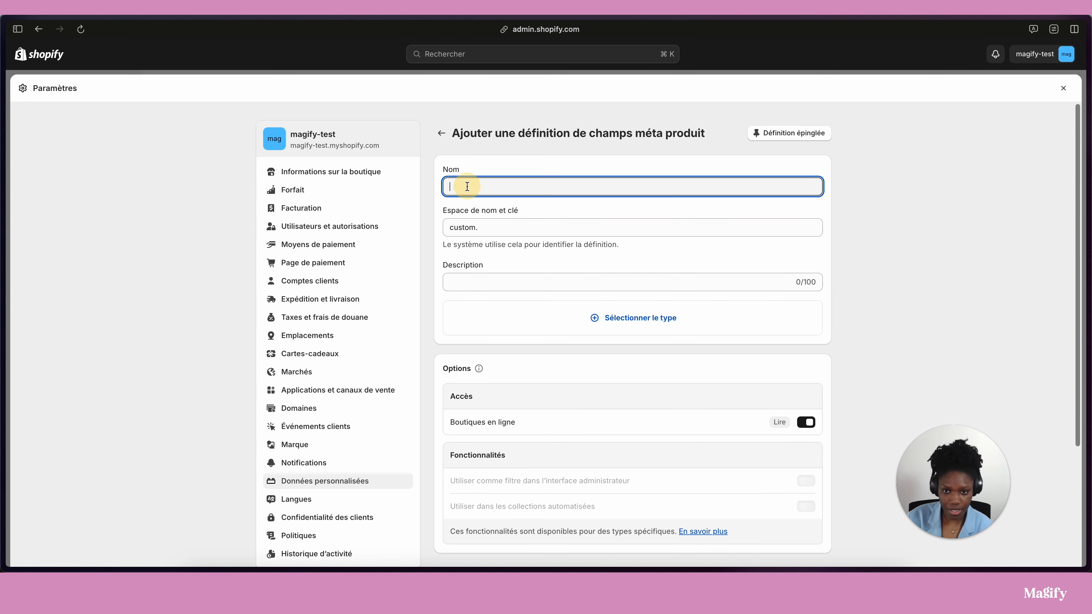
type("Mét")
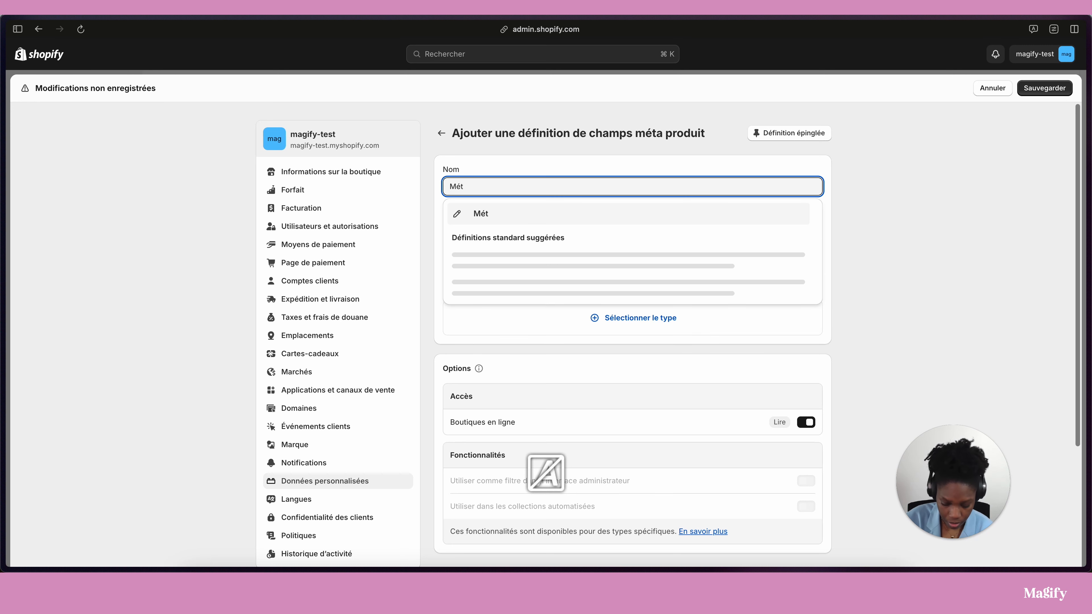
key("BackSpace")
key("BackSpace")
key("BackSpace")
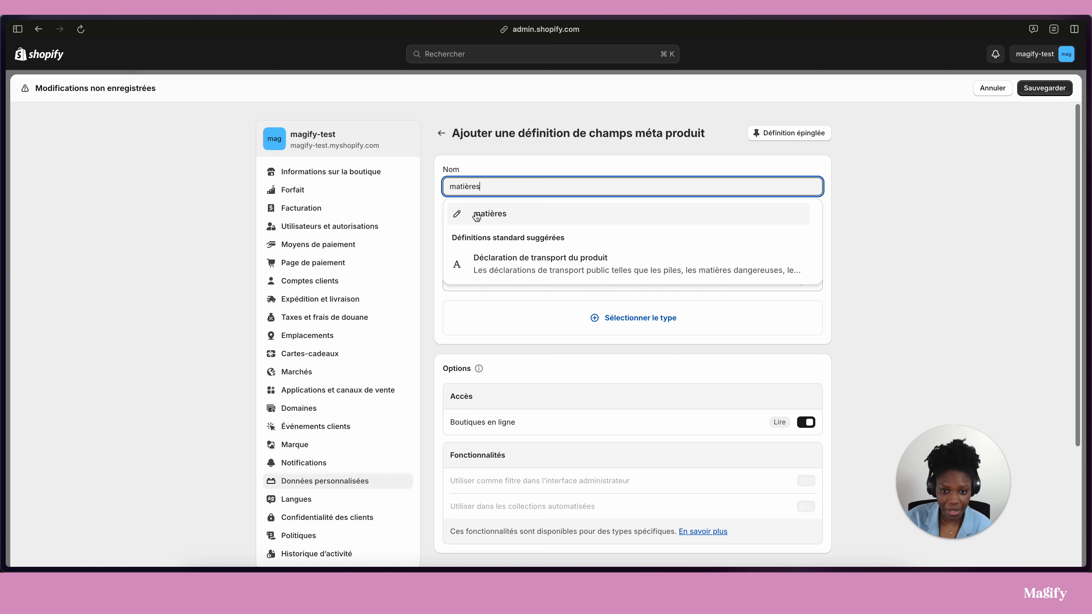
left_click(476, 215)
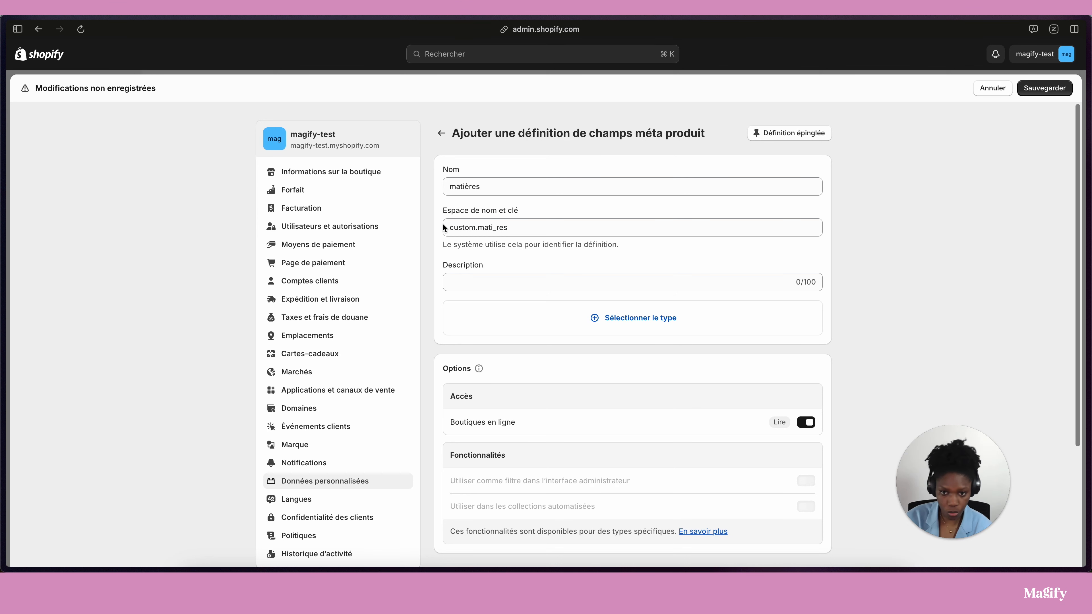
left_click(514, 228)
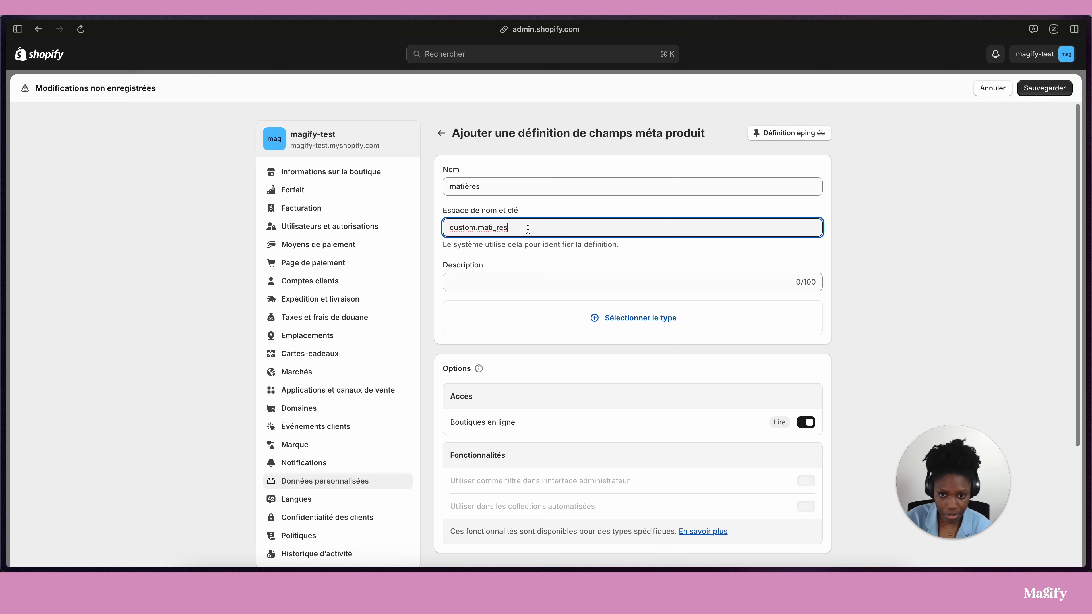
- Describe the metafield definition as "Lister les matières du vêtement"
left_click(519, 279)
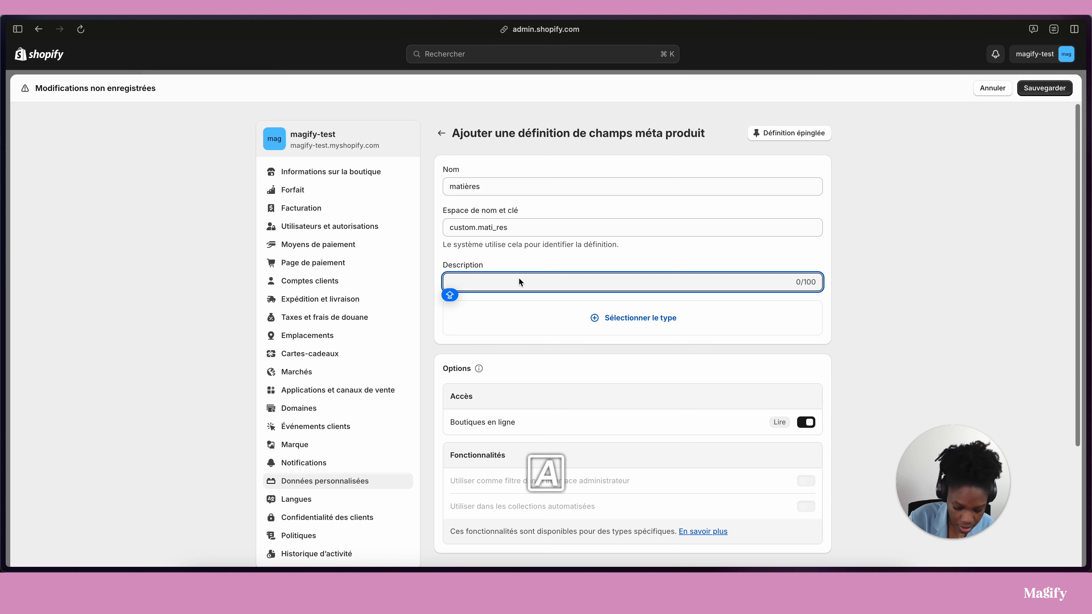
type("No")
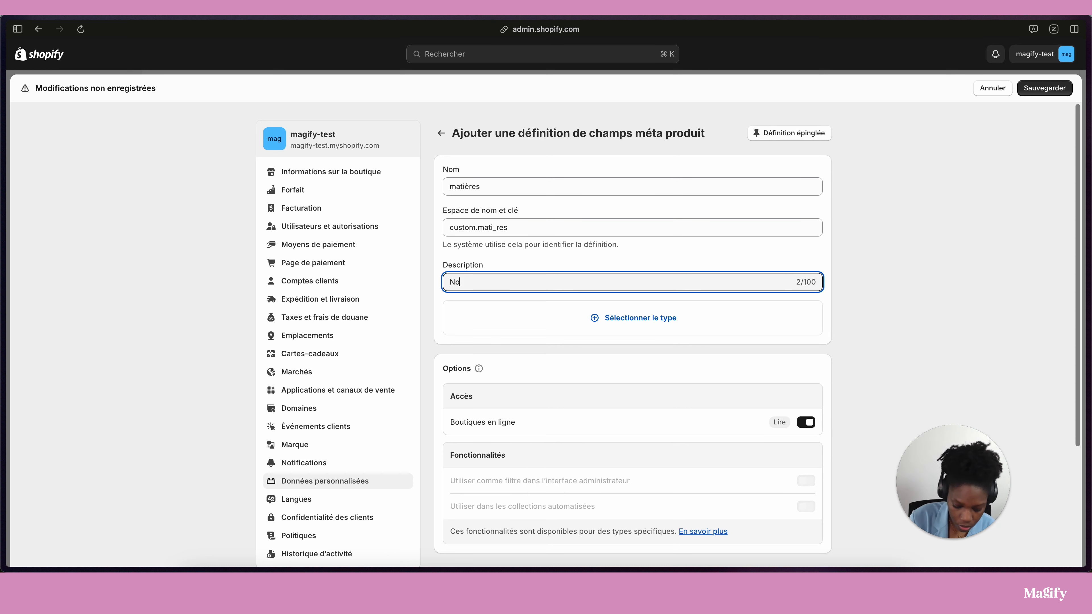
key("BackSpace")
key("BackSpace")
key("BackSpace")
key("BackSpace")
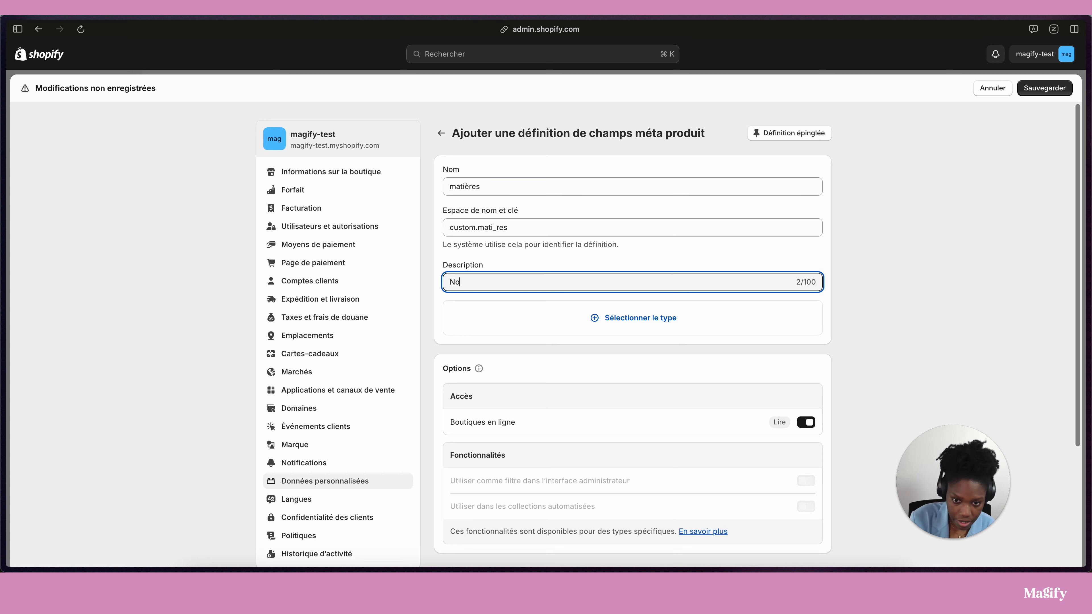
type("Li")
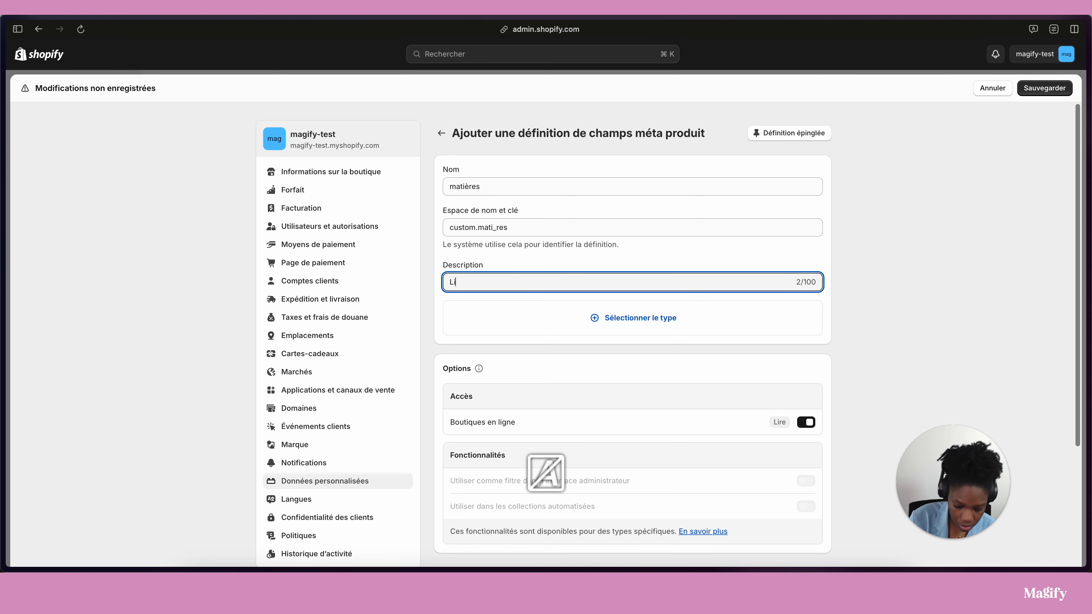
type("ster les matières du vêtement")
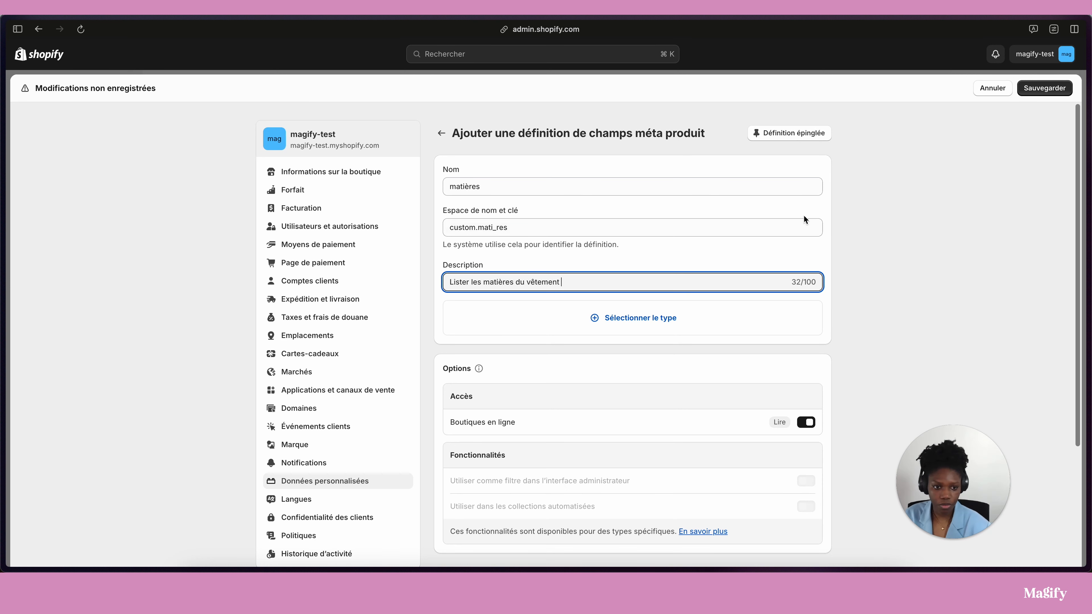
- Set the "matières" metafield's content type to Texte enrichi and save the definition
left_click(609, 322)
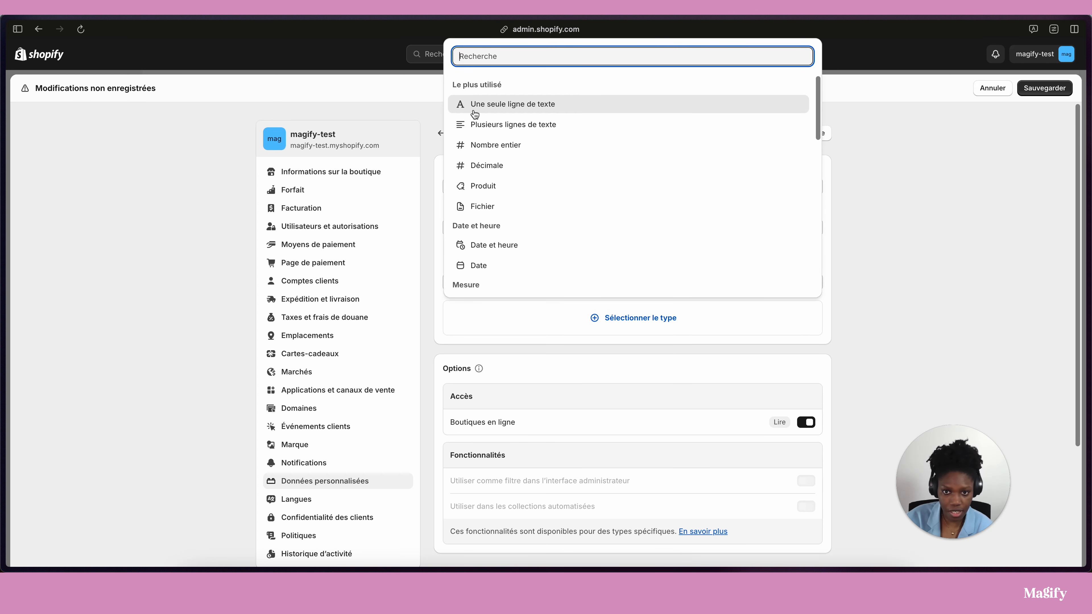
scroll(532, 136, "down", 1)
scroll(532, 131, "up", 1)
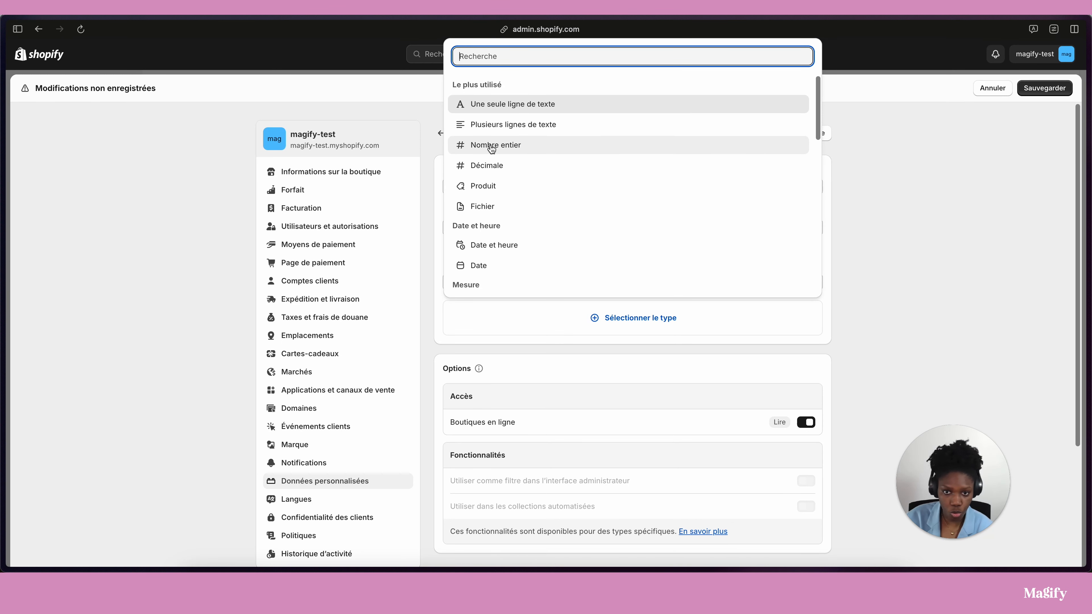
scroll(497, 175, "down", 1)
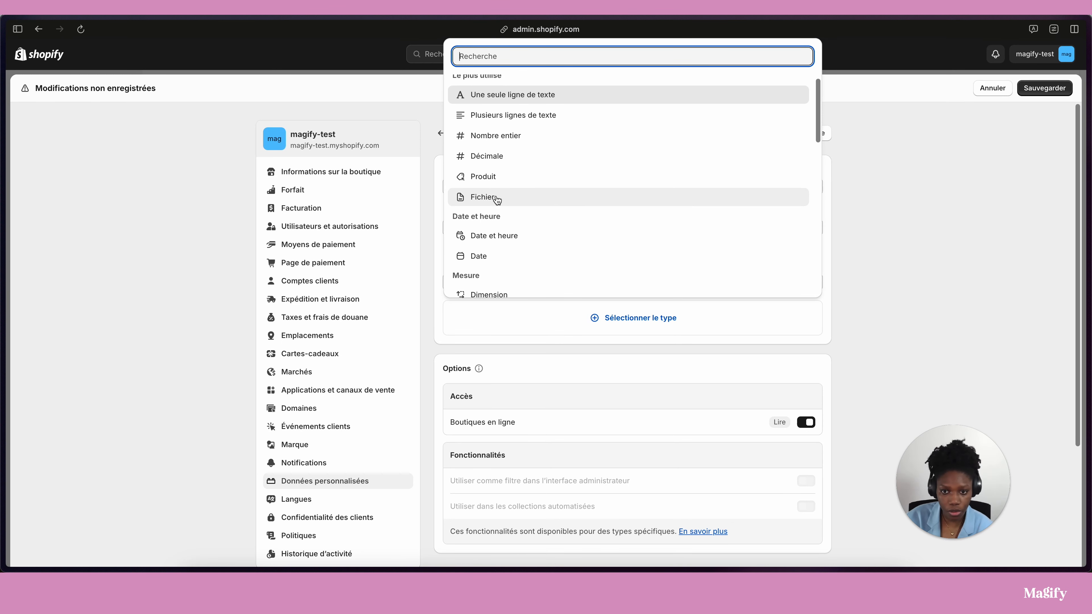
scroll(499, 198, "down", 3)
scroll(519, 225, "down", 1)
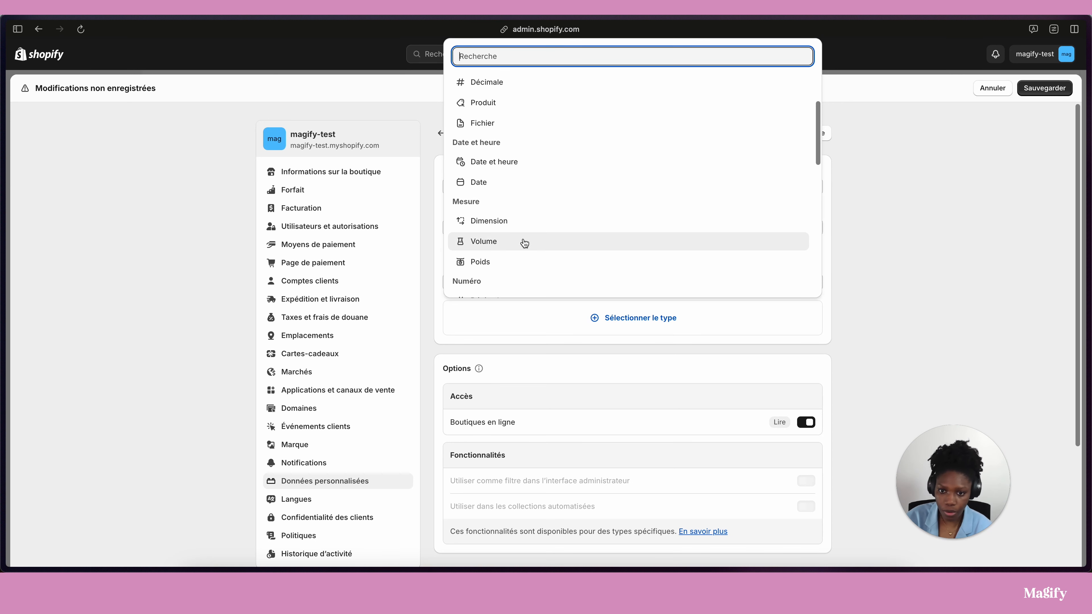
scroll(492, 115, "up", 2)
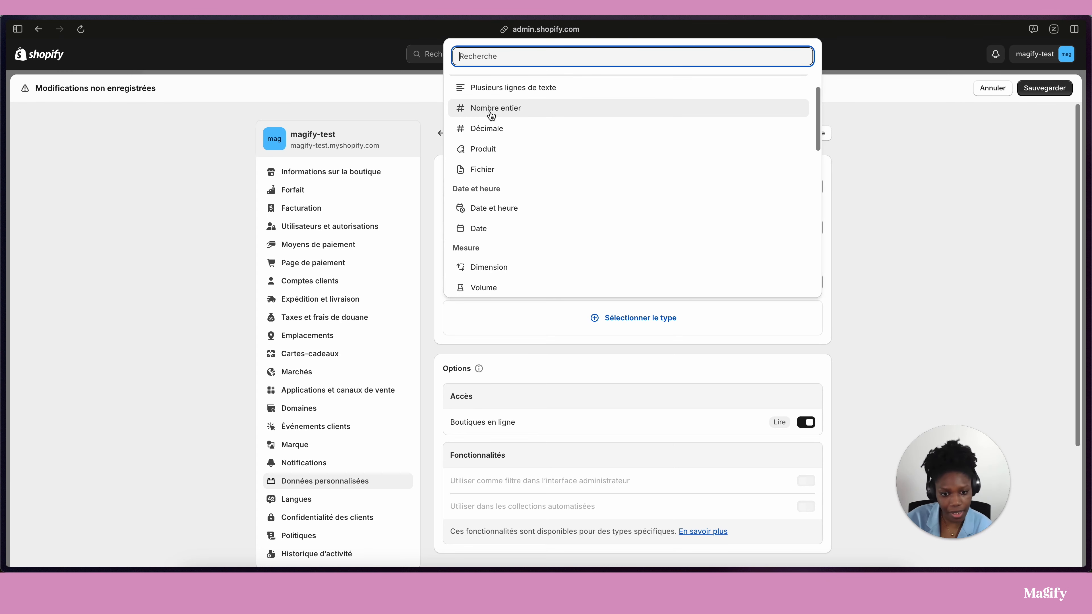
scroll(508, 211, "down", 3)
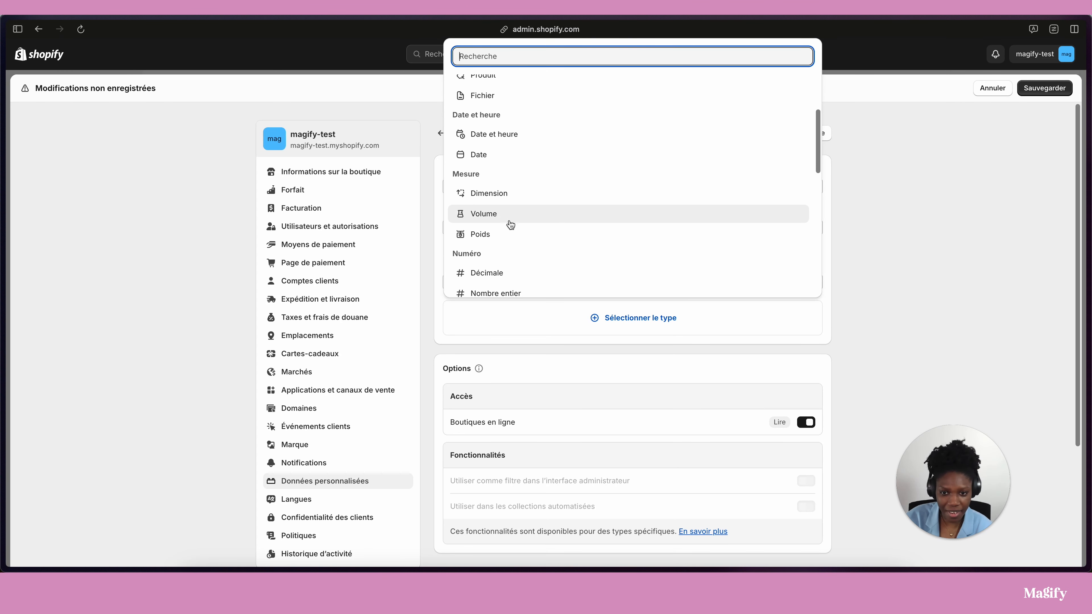
scroll(495, 212, "down", 10)
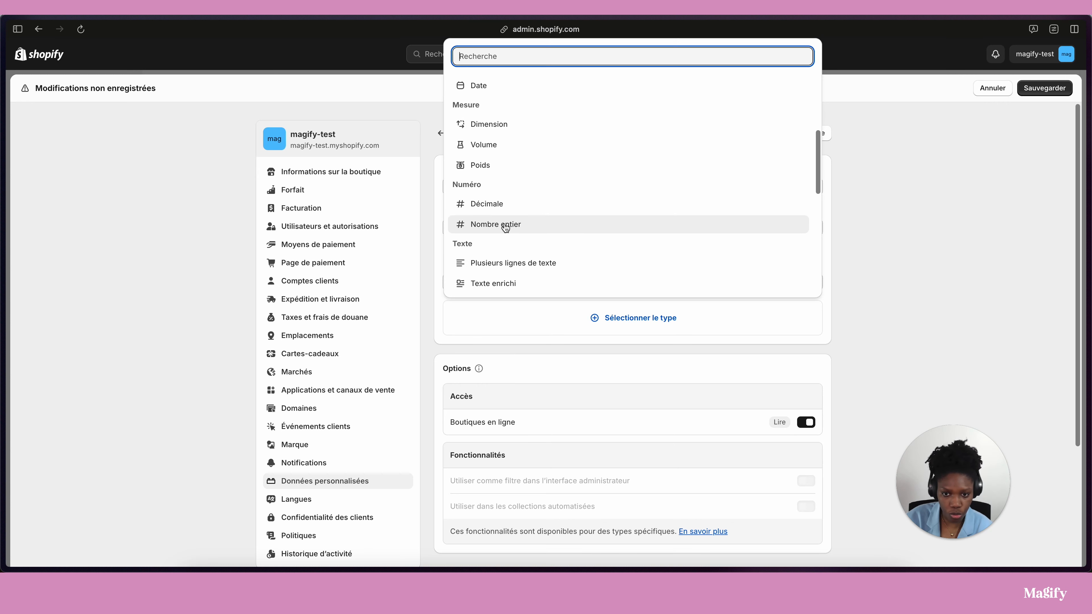
scroll(516, 238, "up", 4)
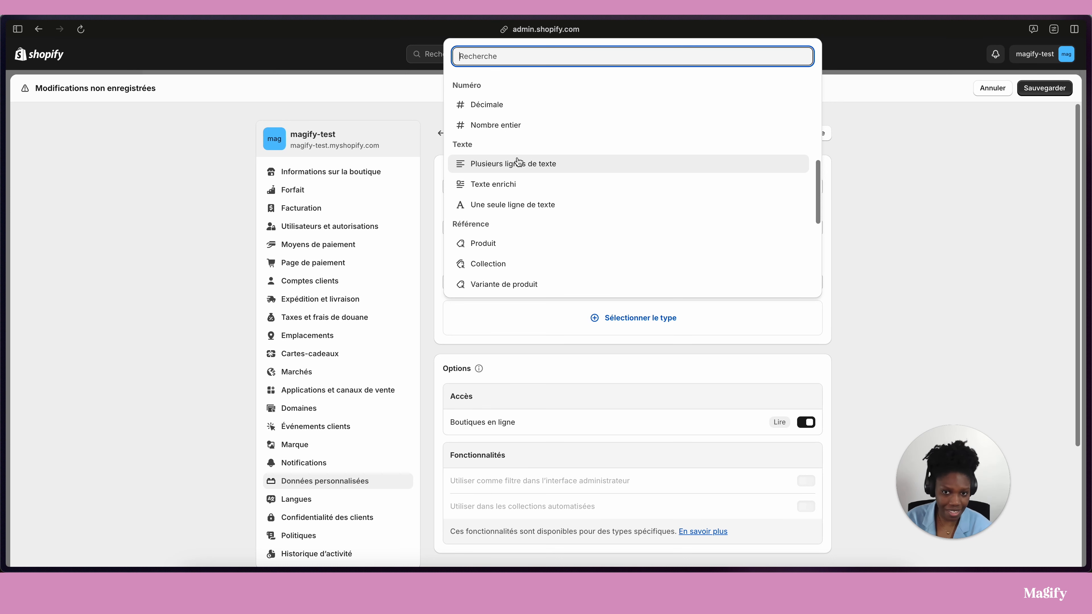
left_click(531, 184)
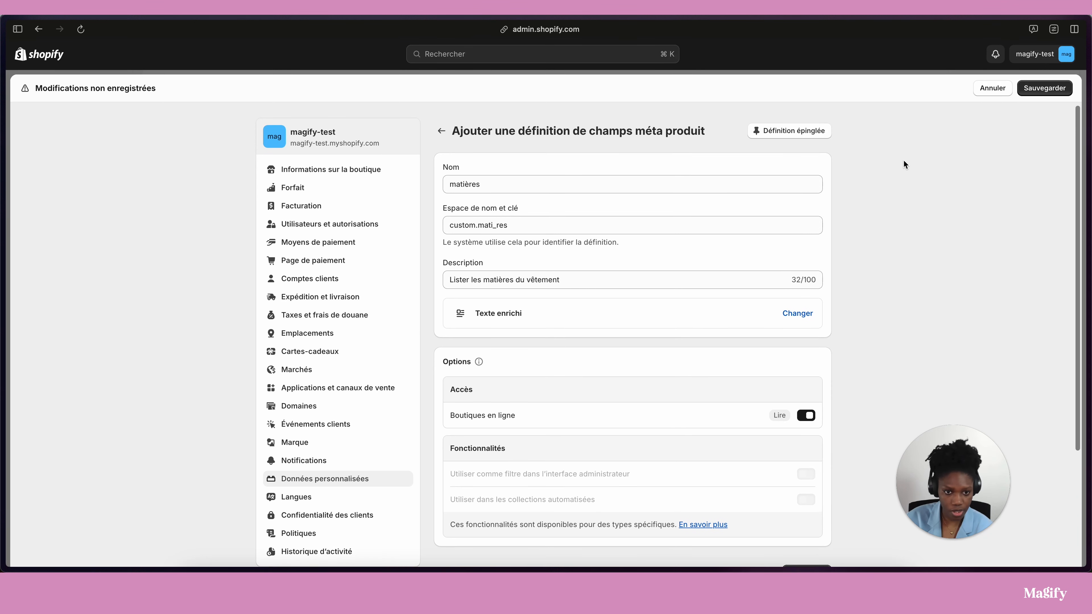
left_click(1045, 88)
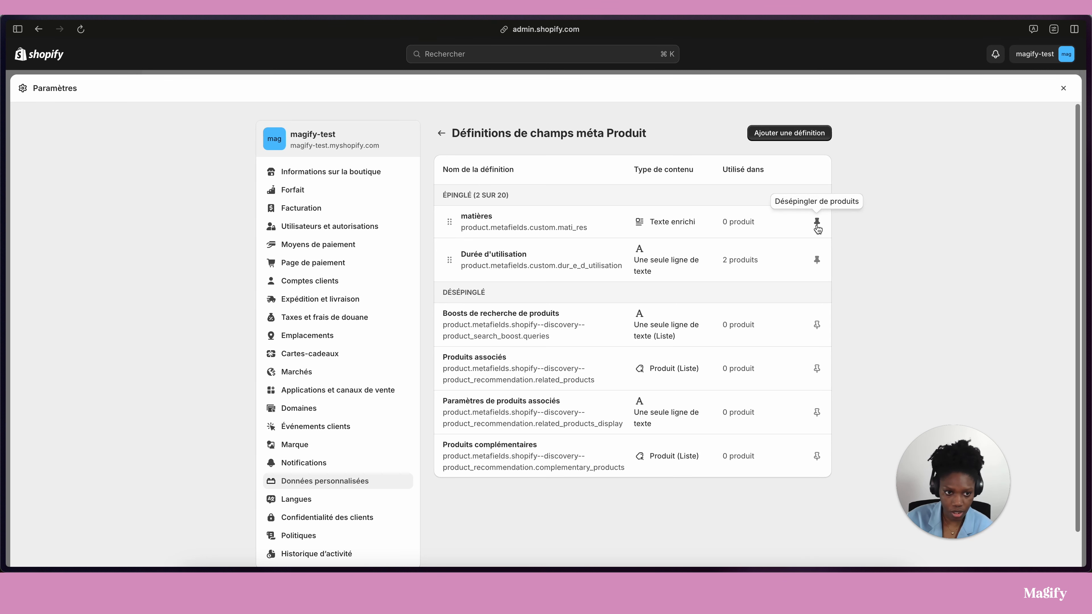
- Back in the theme editor, link the "Matières" row's content to the product metafield "matières", save the template and expand the row in the preview
left_click(442, 134)
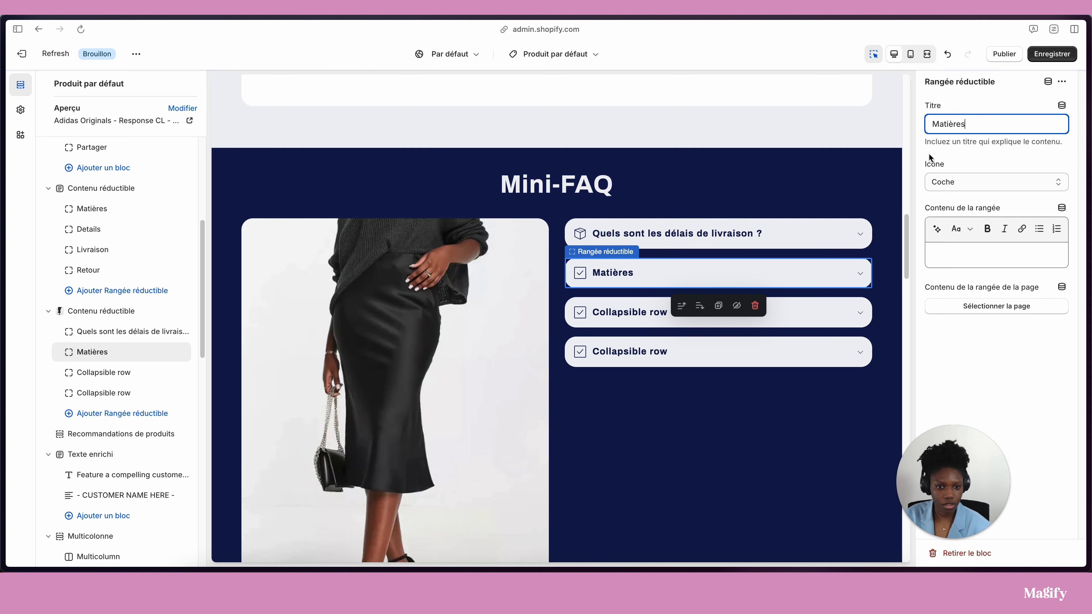
left_click(950, 251)
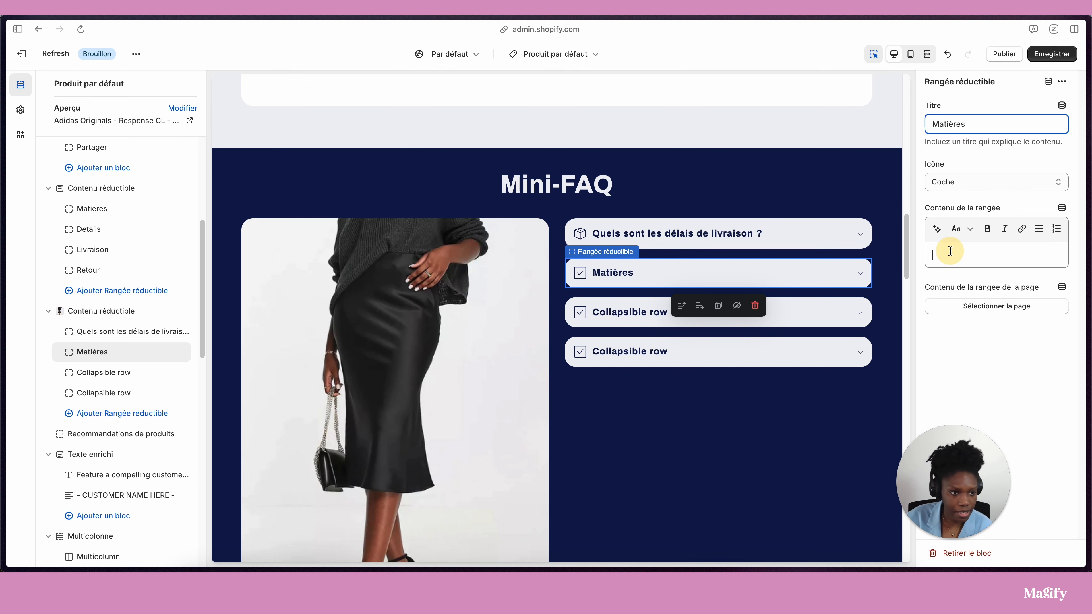
left_click(1062, 208)
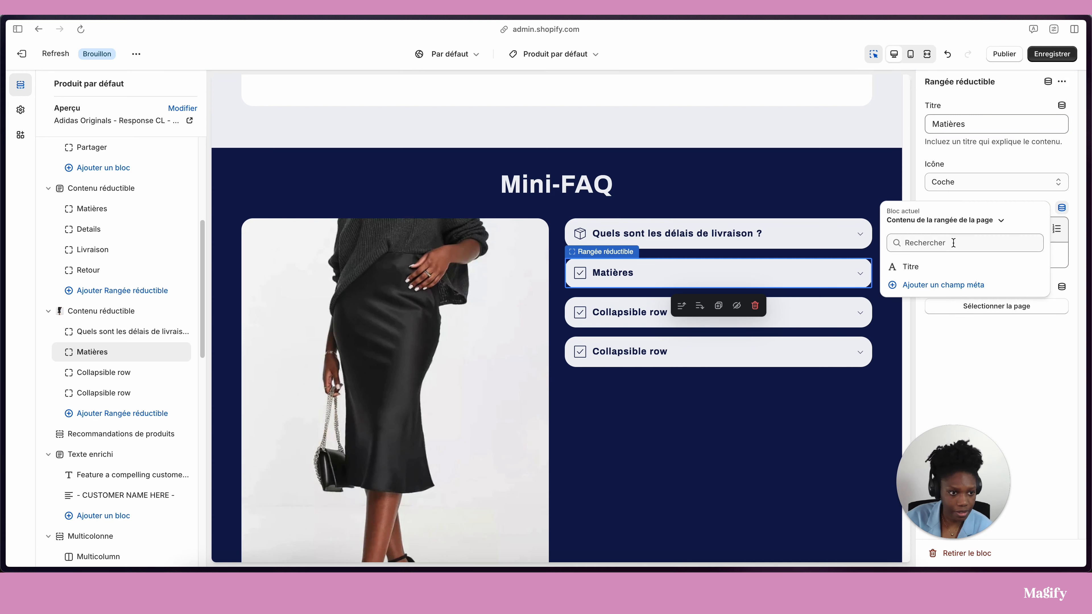
left_click(934, 221)
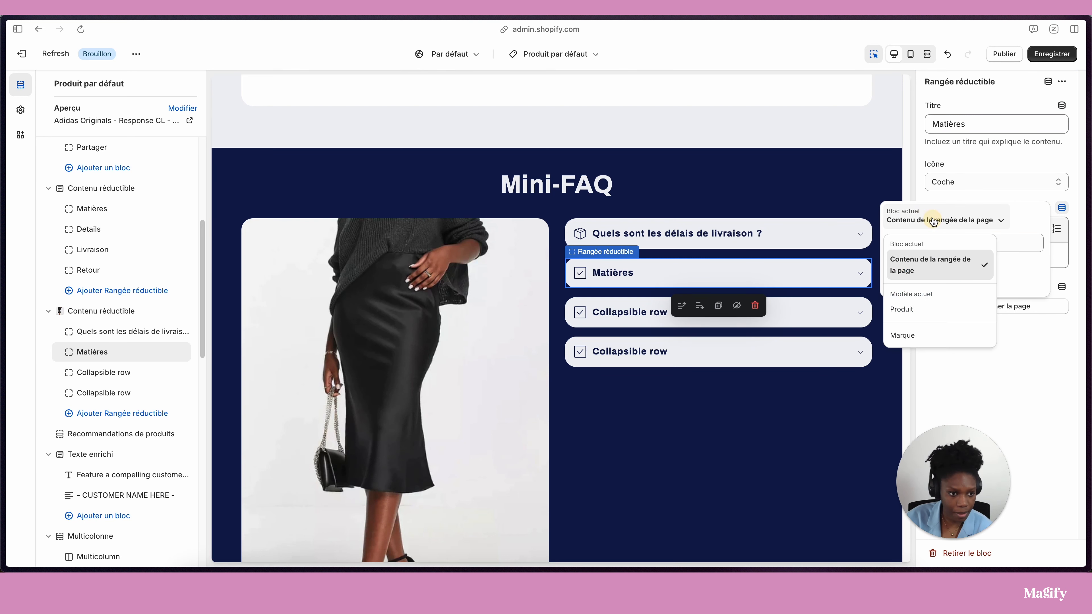
left_click(925, 308)
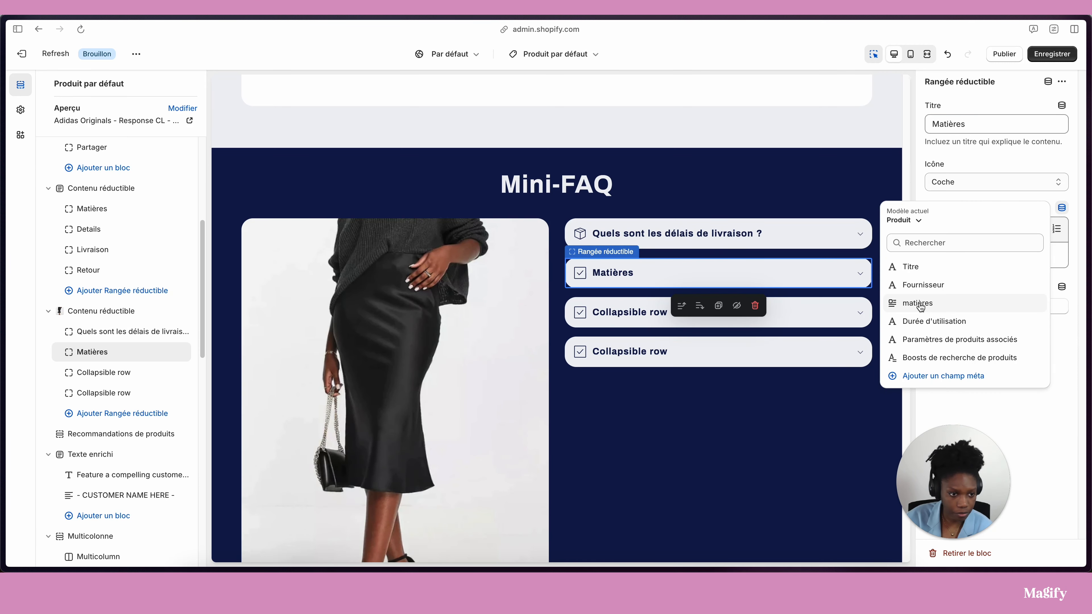
left_click(921, 304)
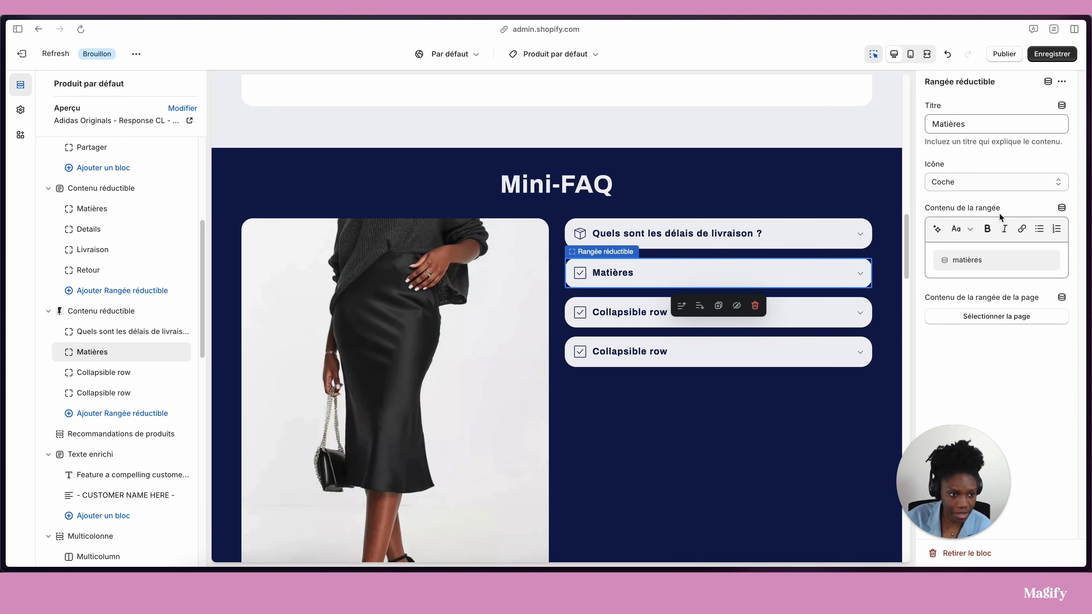
left_click(1047, 60)
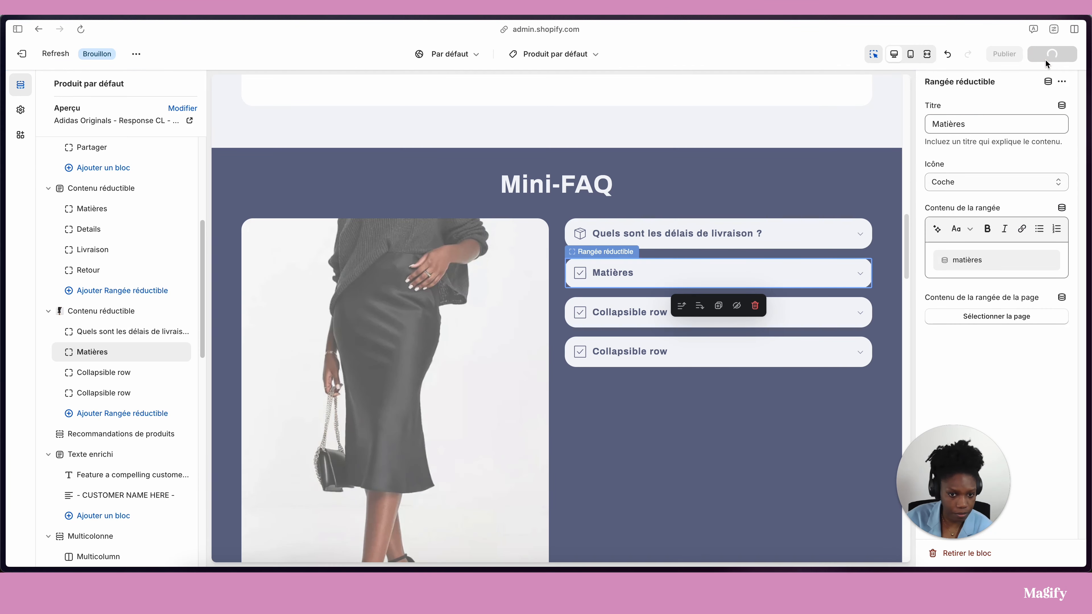
left_click(861, 277)
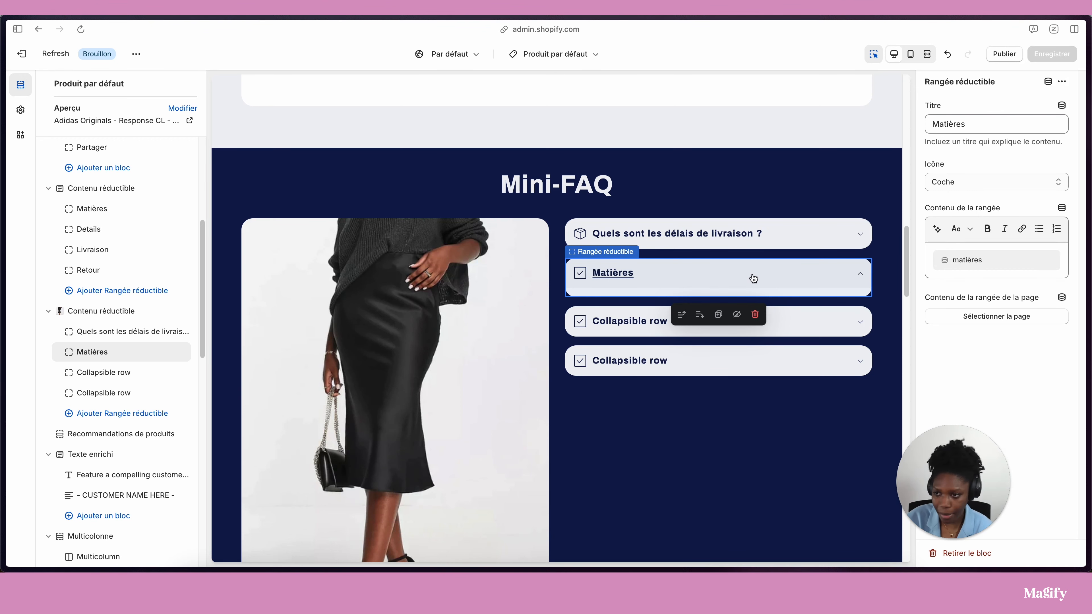
- Leave the theme editor and open the product "Adidas Originals - Response CL - Baskets - Blanc et gris" at its metafields
left_click(29, 56)
left_click(66, 118)
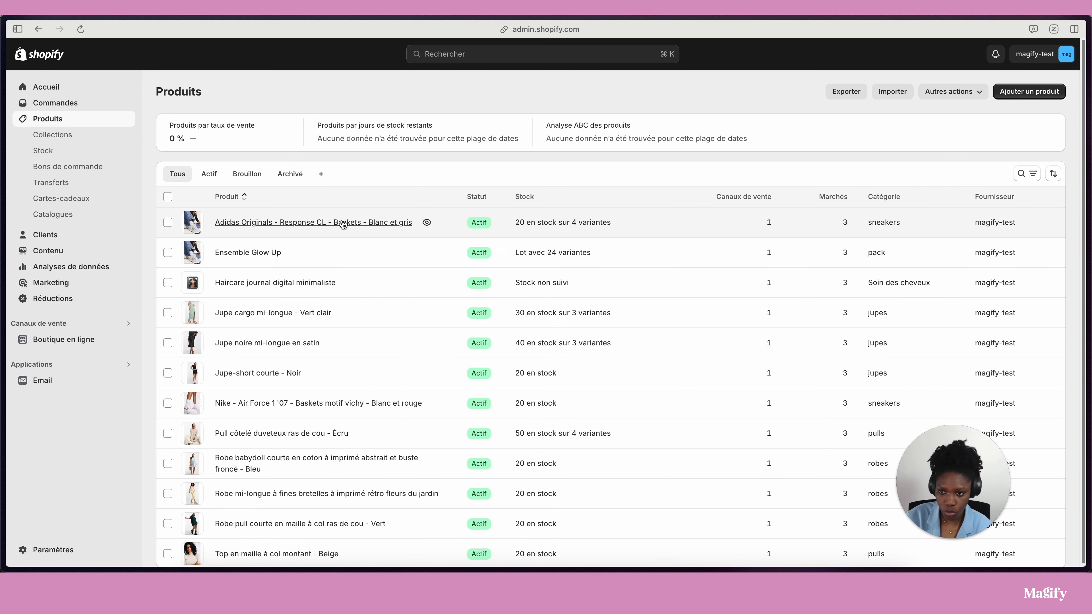
left_click(341, 220)
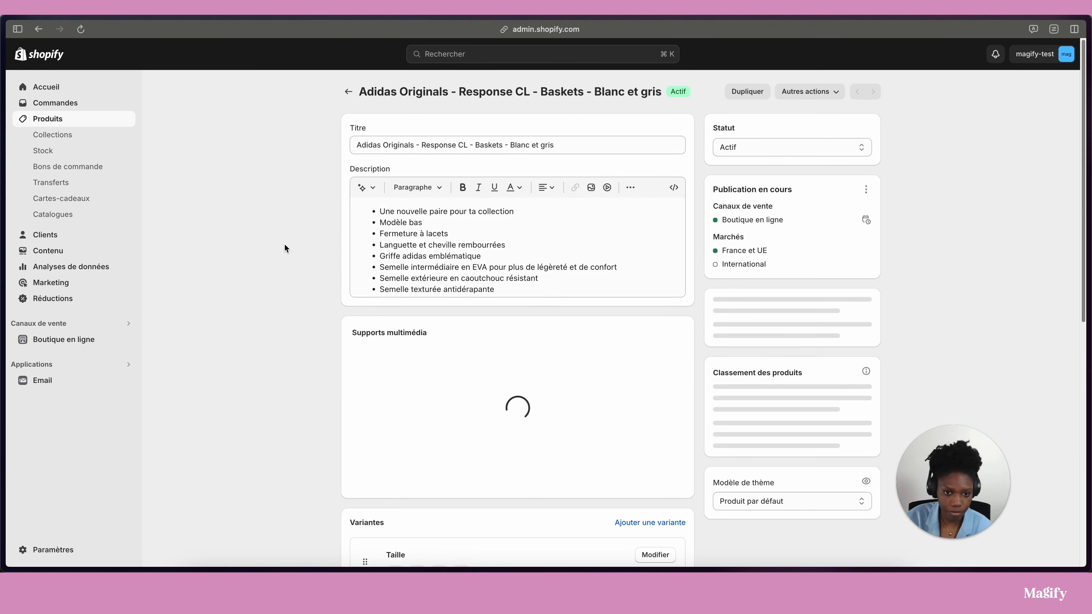
scroll(284, 244, "down", 15)
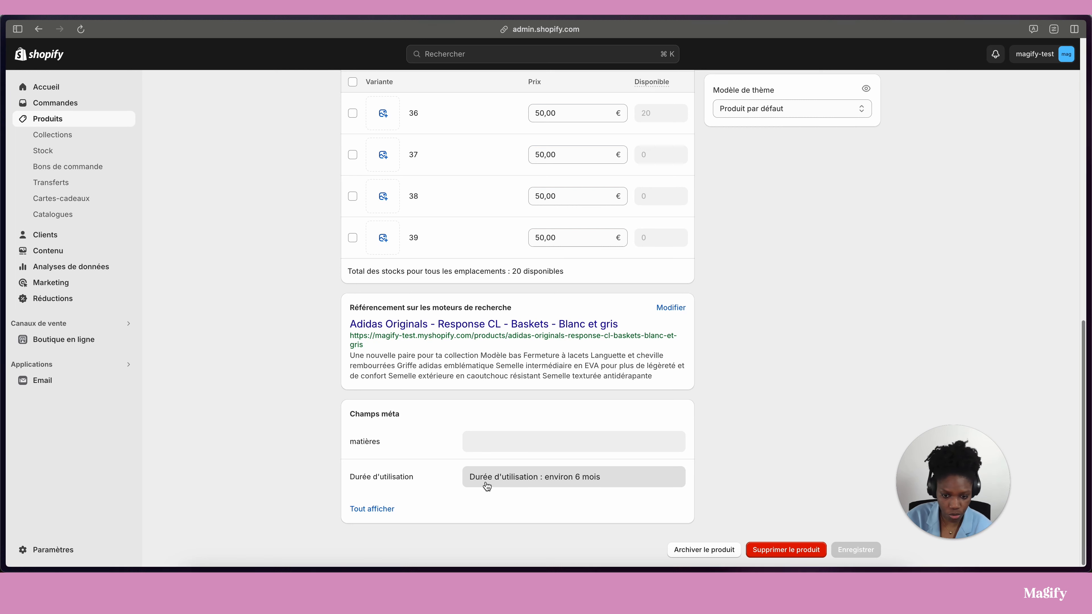
- Fill the product's "matières" metafield with "100% coton" and, on a new line, "Laine"
left_click(486, 447)
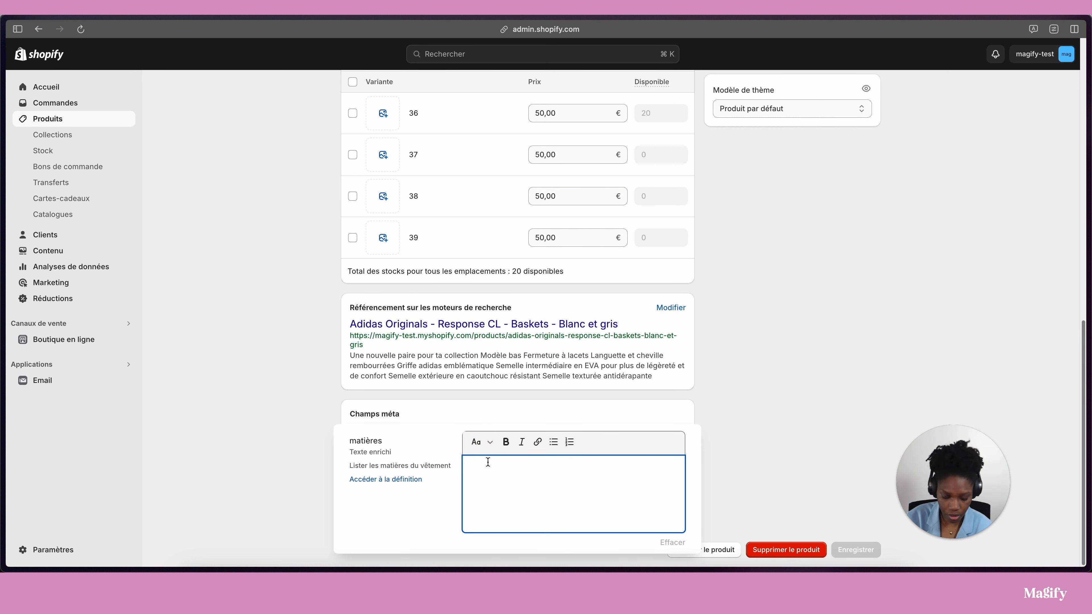
key("Caps_Lock")
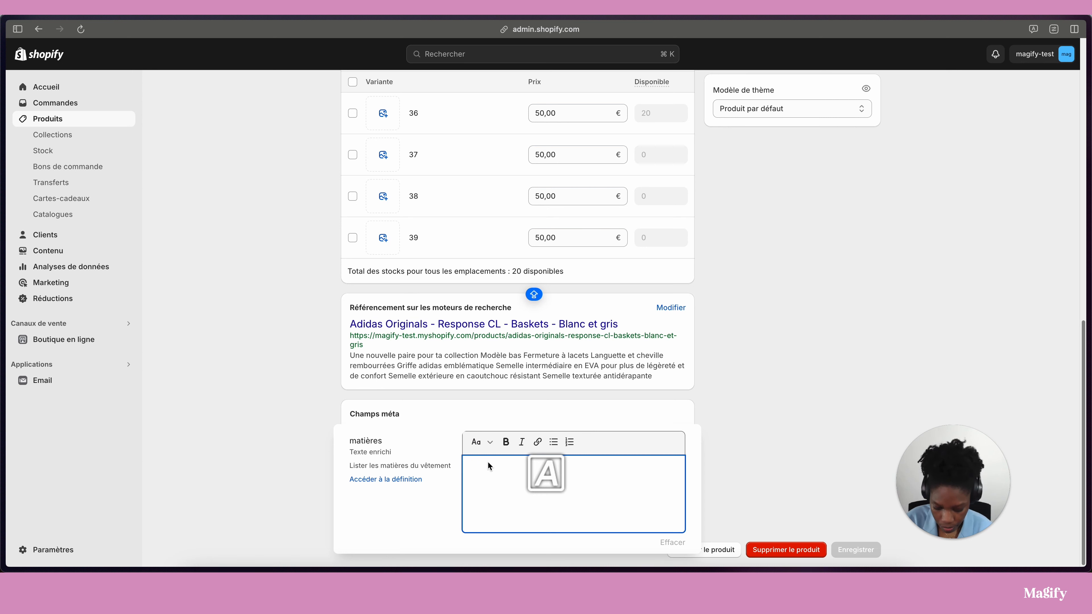
type("100%")
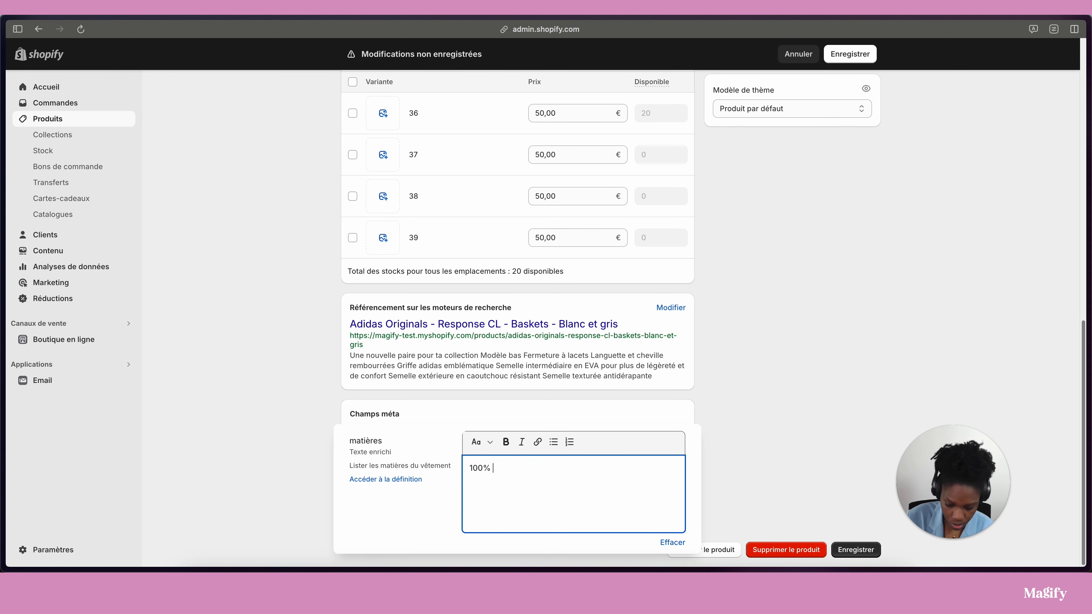
key("Caps_Lock")
type("coton")
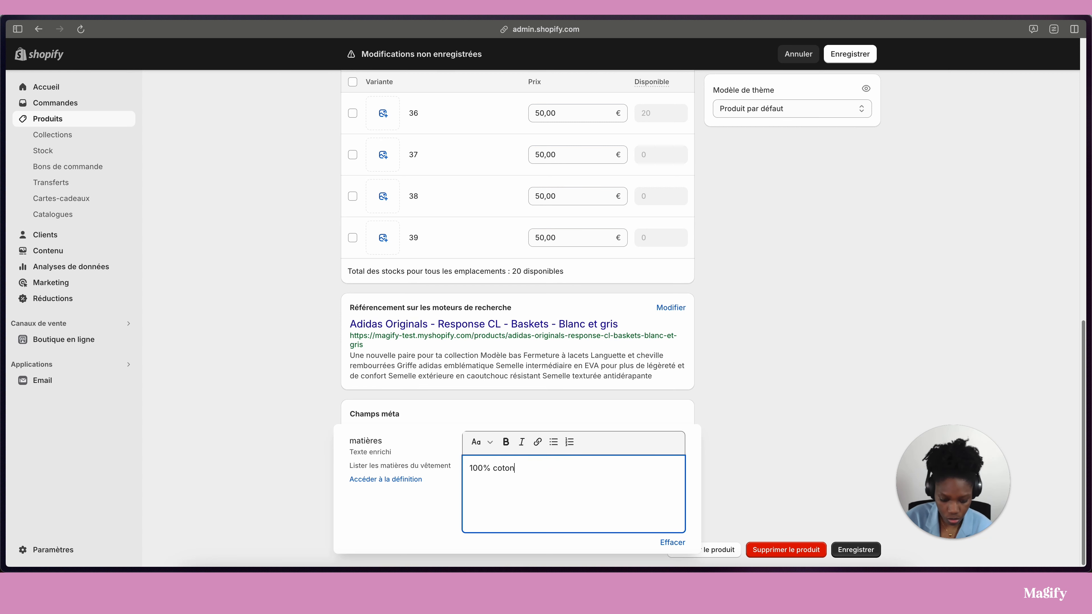
key("Return")
key("Caps_Lock")
type("L")
key("Caps_Lock")
type("aine")
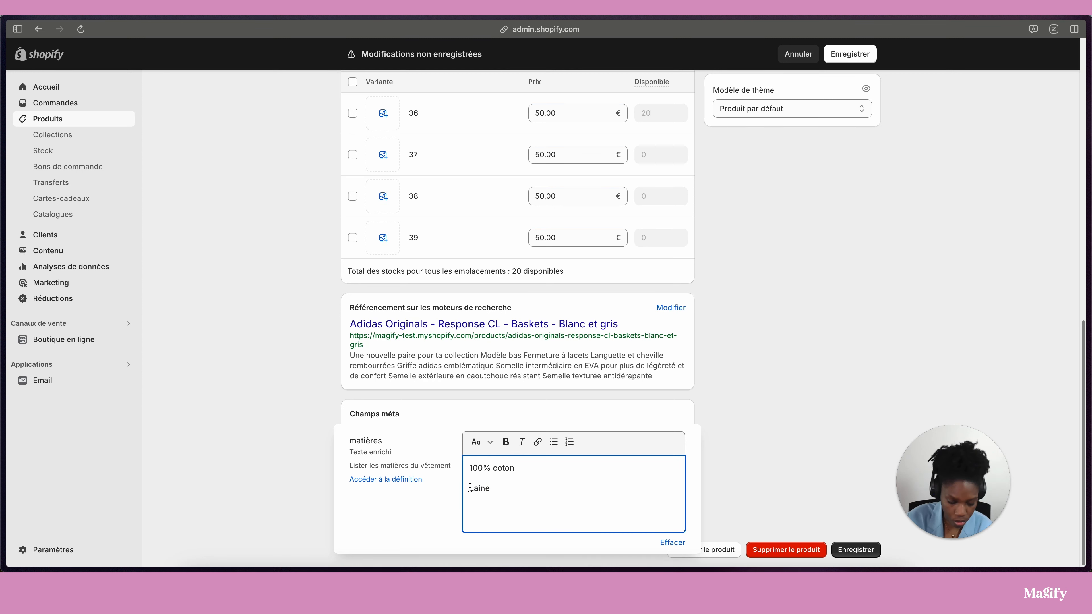
- Make "100% coton" bold in the "matières" metafield and save the product
left_click_drag(469, 468, 515, 468)
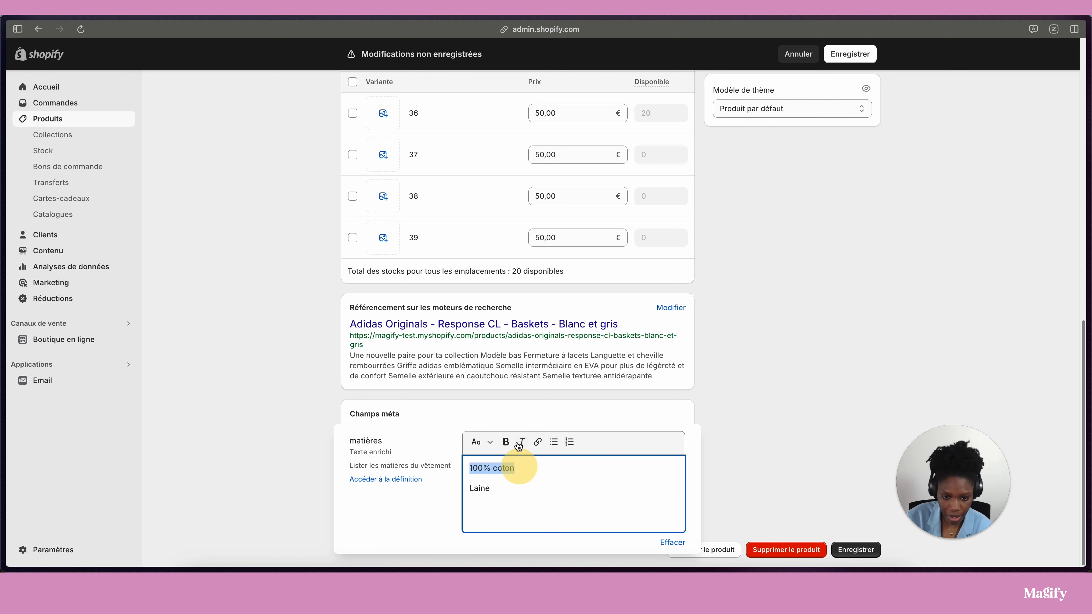
left_click(522, 444)
left_click(522, 444)
left_click(522, 444)
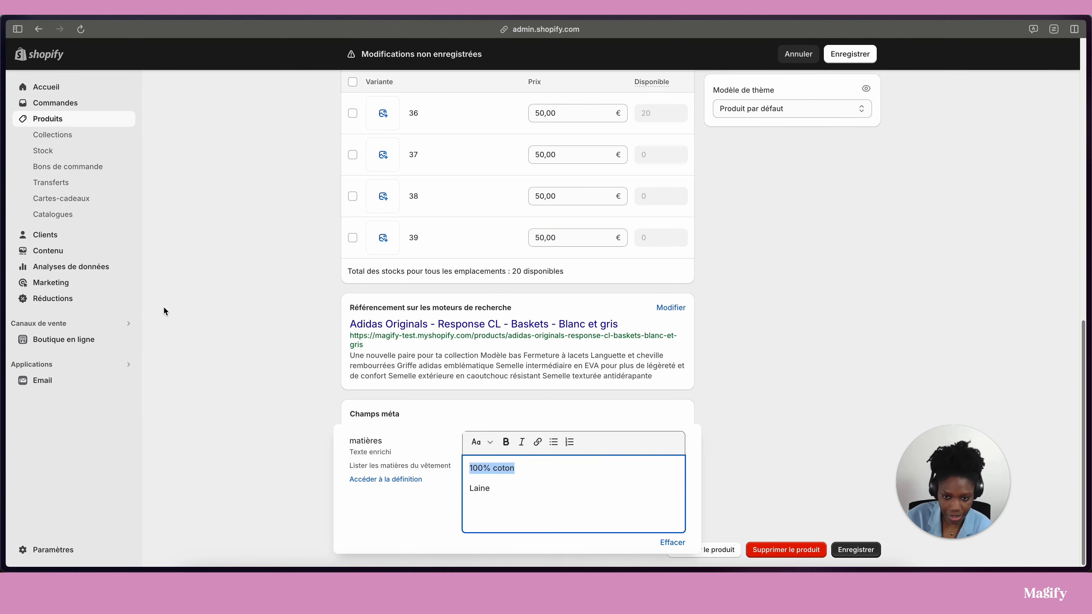
scroll(172, 306, "up", 15)
scroll(370, 347, "down", 15)
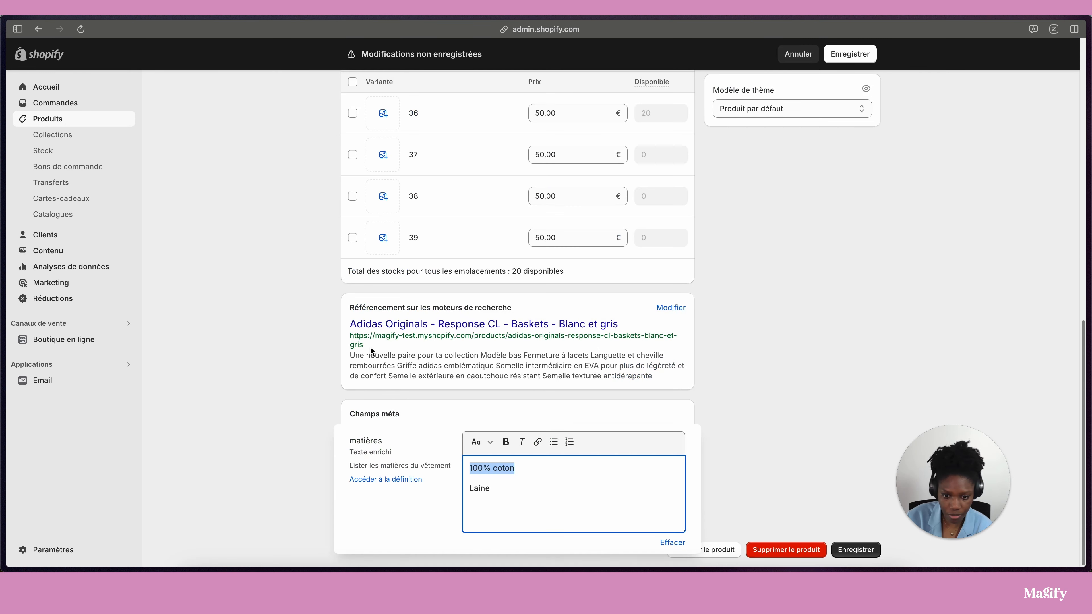
left_click(506, 446)
left_click(488, 482)
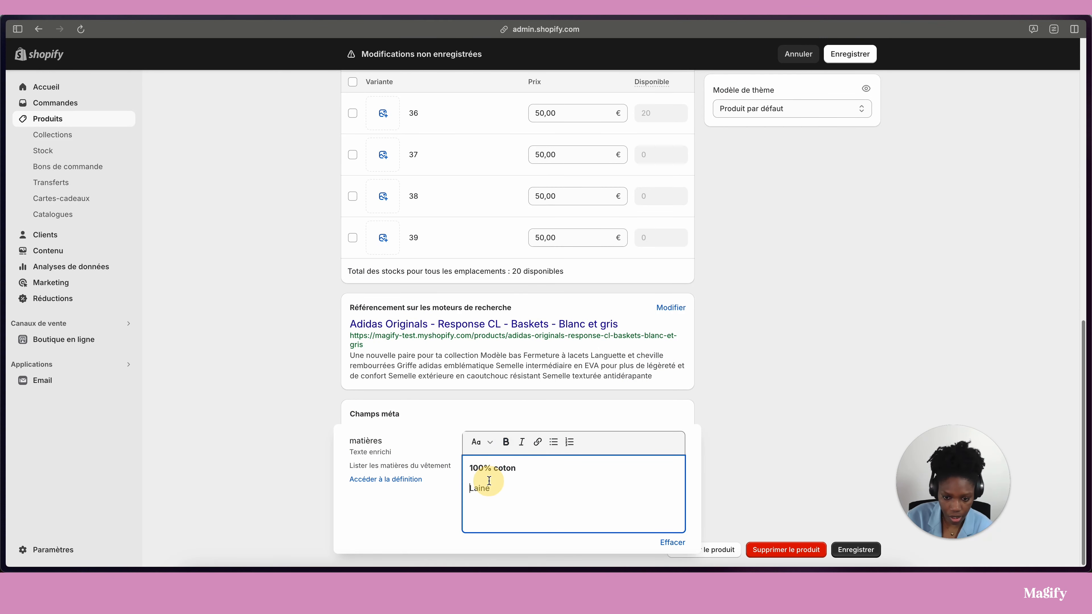
left_click(321, 432)
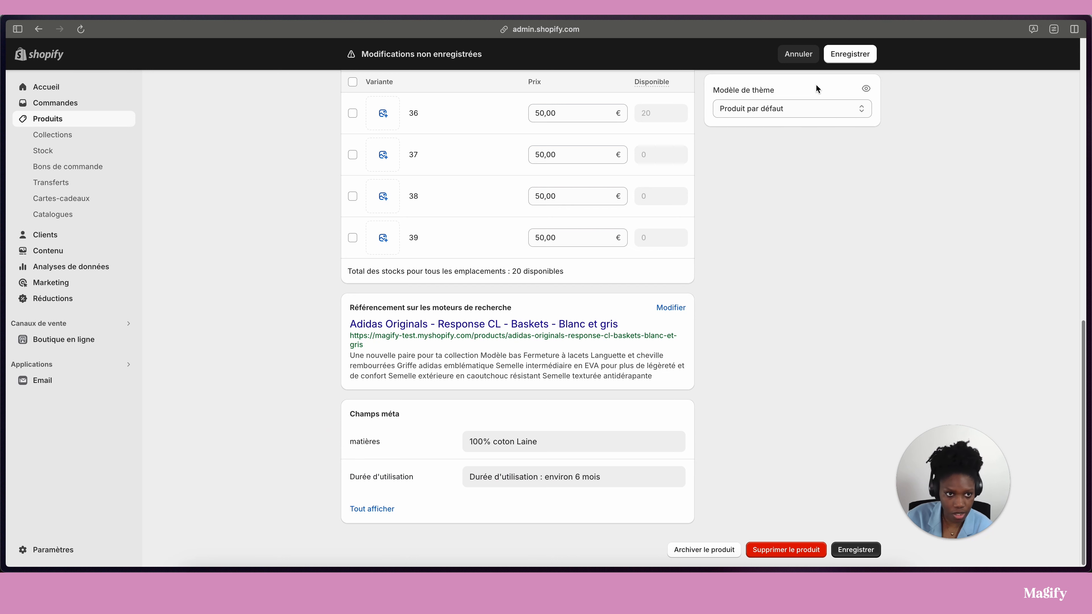
left_click(841, 60)
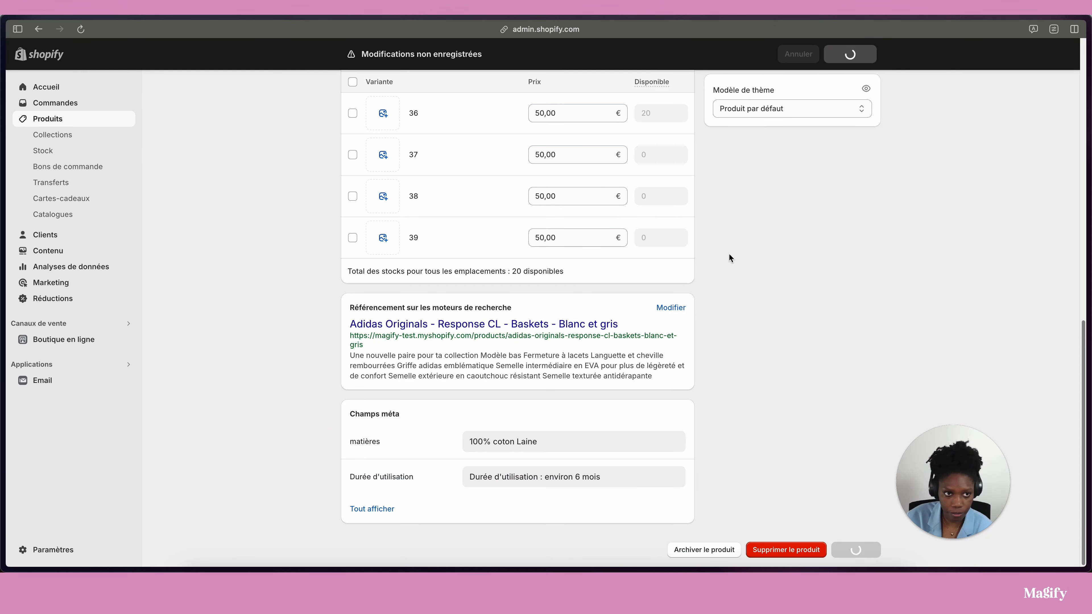
- Reopen the Refresh theme for customization and check the "Matières" row's content in the Mini-FAQ preview, then collapse the row
left_click(70, 342)
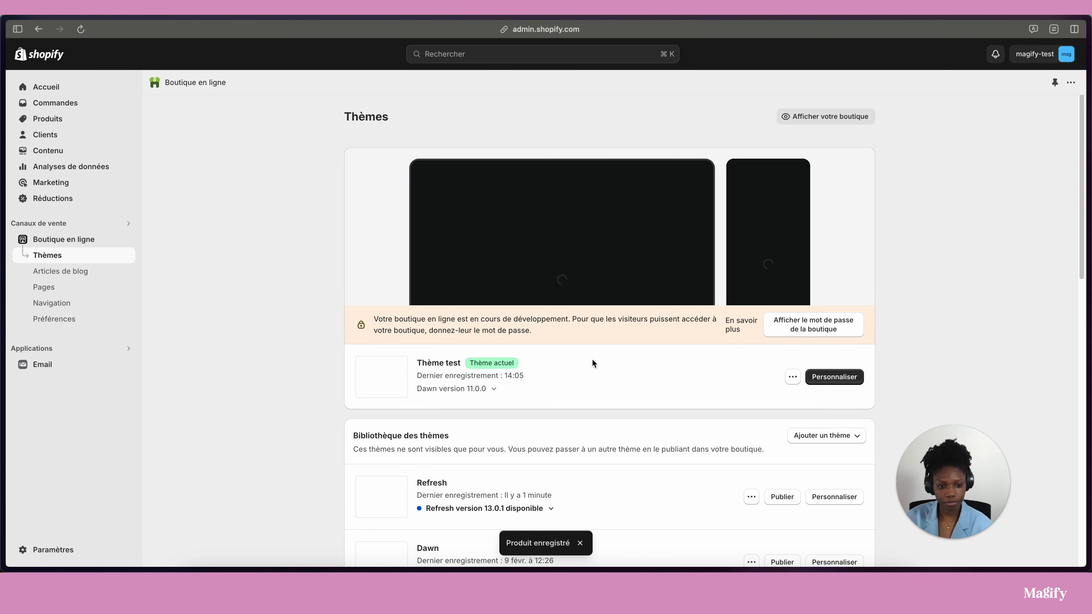
left_click(818, 498)
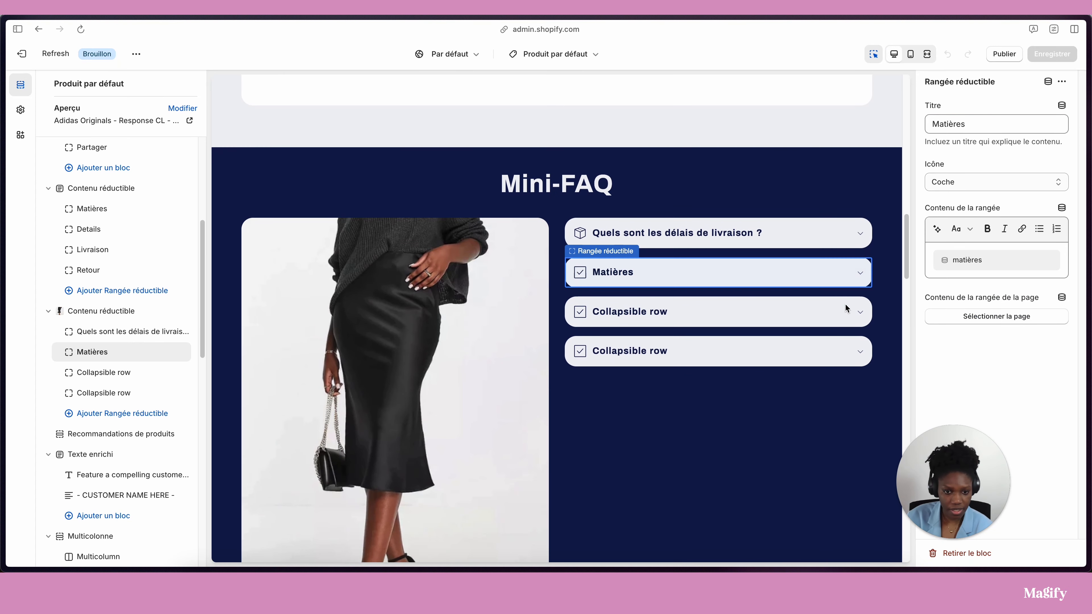
left_click(856, 276)
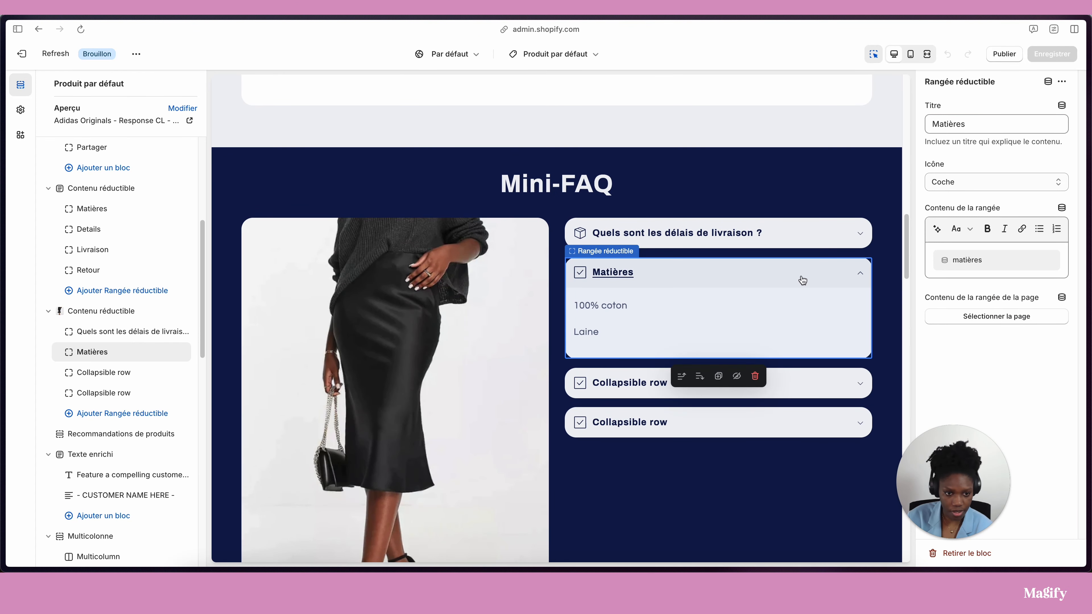
left_click(860, 276)
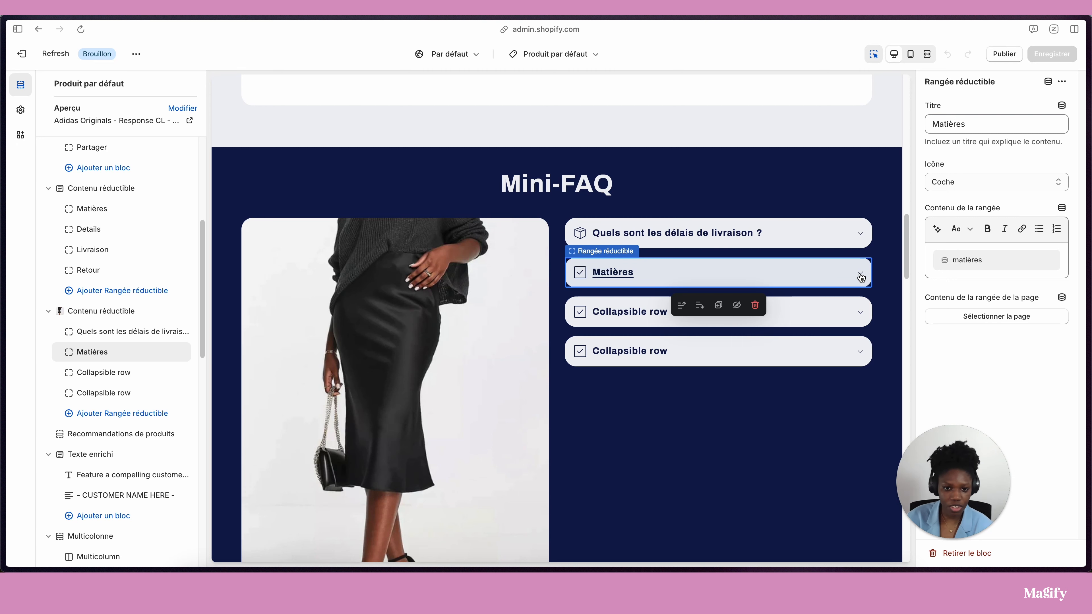
- Look over the Mini-FAQ section in the preview and select the "Quels sont les délais de livraison ?" row to view its settings
scroll(581, 308, "down", 3)
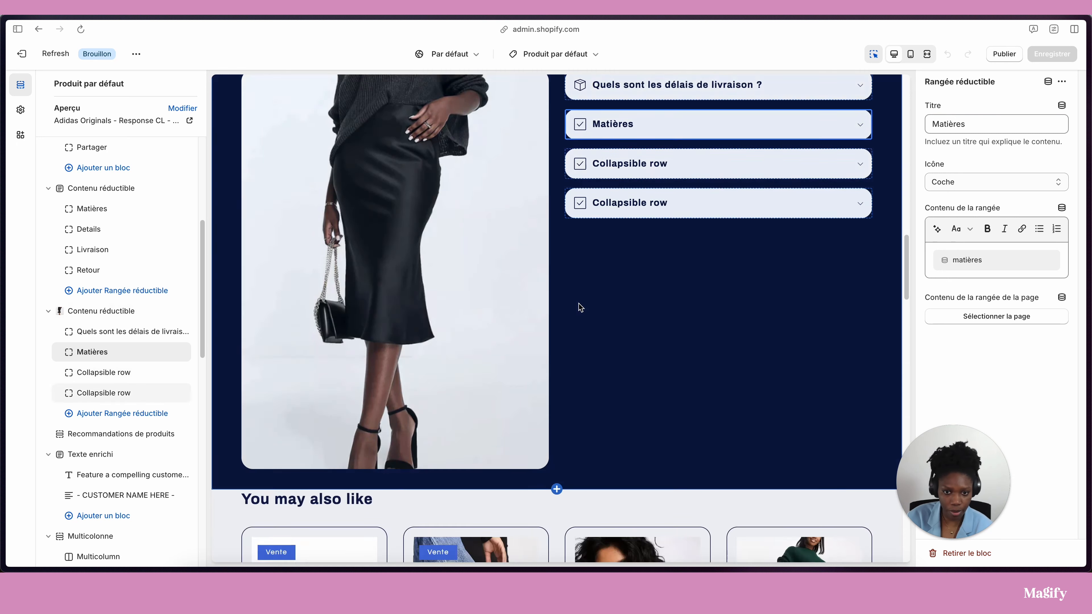
scroll(580, 308, "down", 6)
scroll(609, 251, "up", 10)
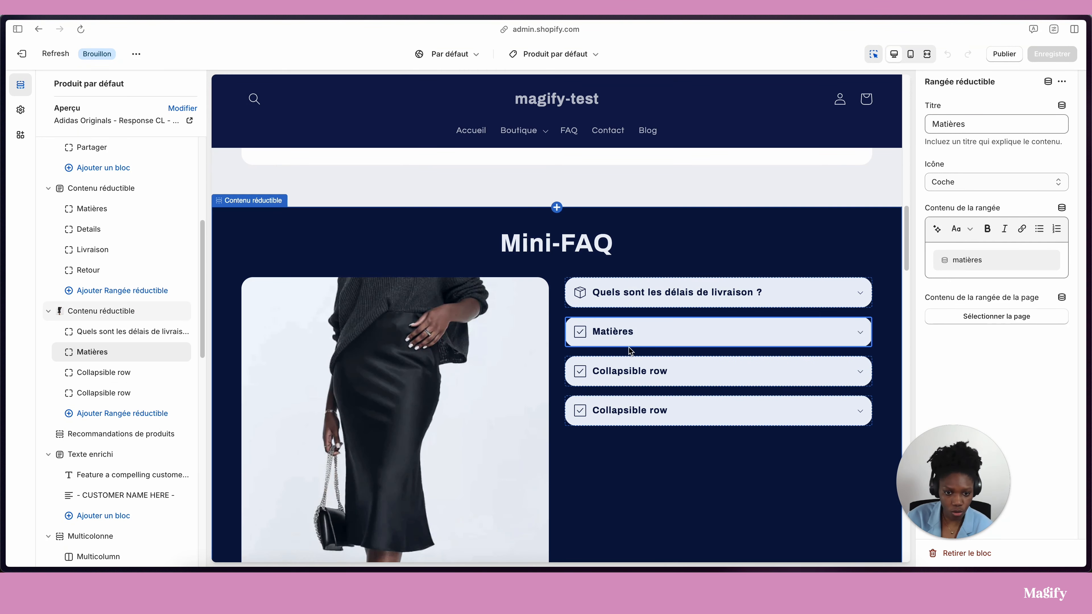
left_click(650, 301)
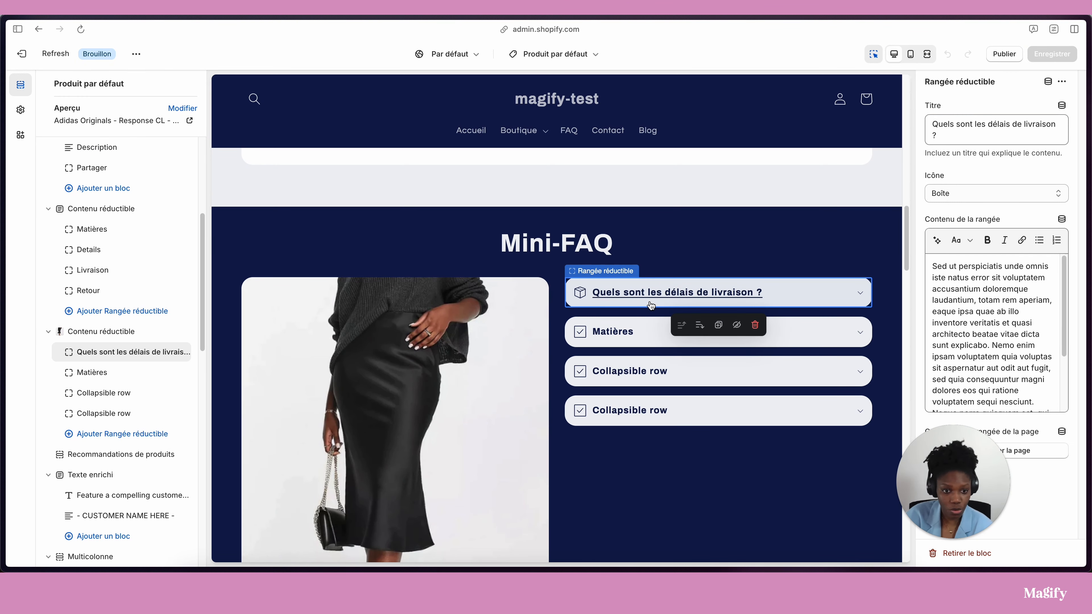